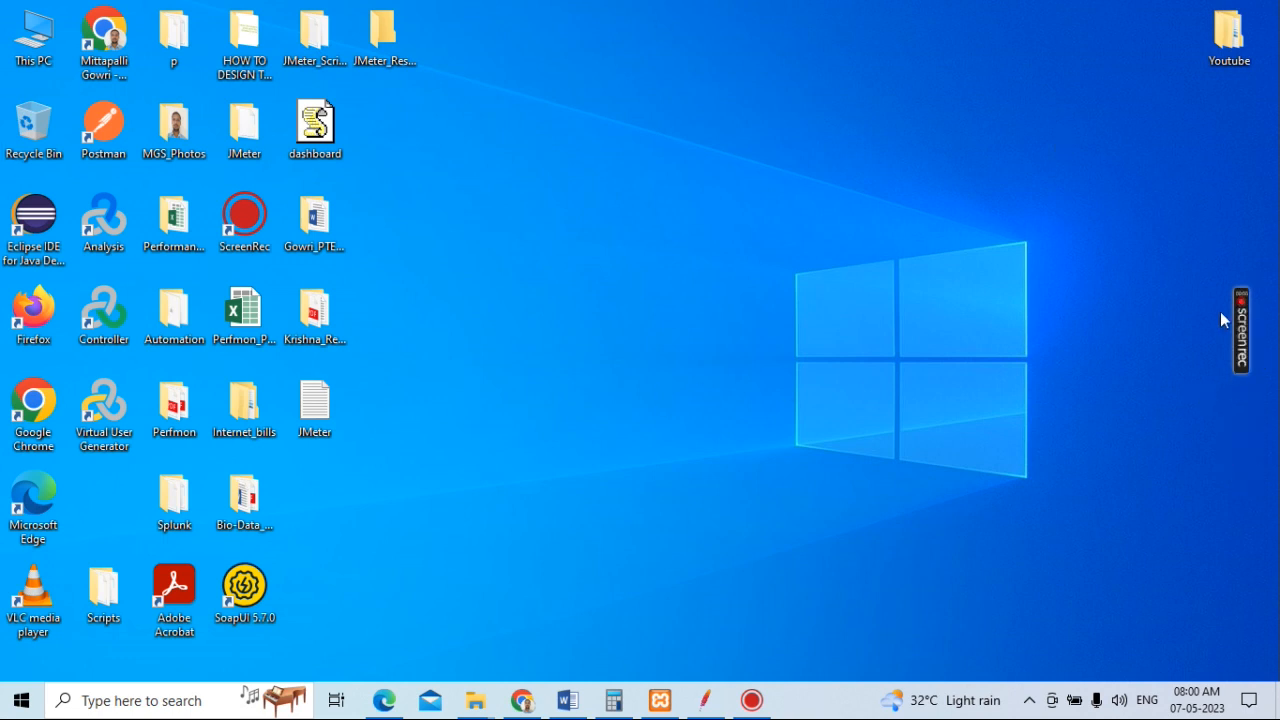
Switch to the DB_Testing Word document and highlight its title and the MySql jdbc Driver.jar requirement under Step1.
{"action": "mouse_move", "coordinate": [1250, 352]}
{"action": "left_click", "coordinate": [567, 704]}
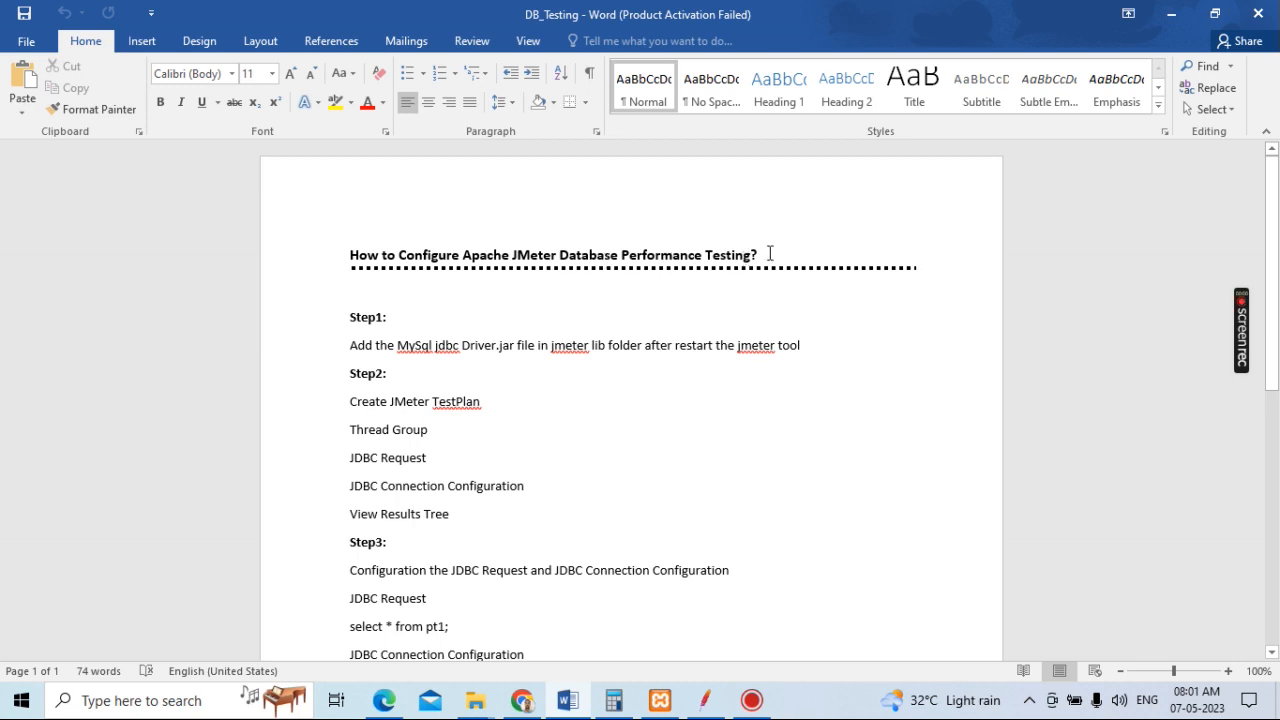
{"action": "left_click_drag", "start_coordinate": [769, 251], "coordinate": [350, 252]}
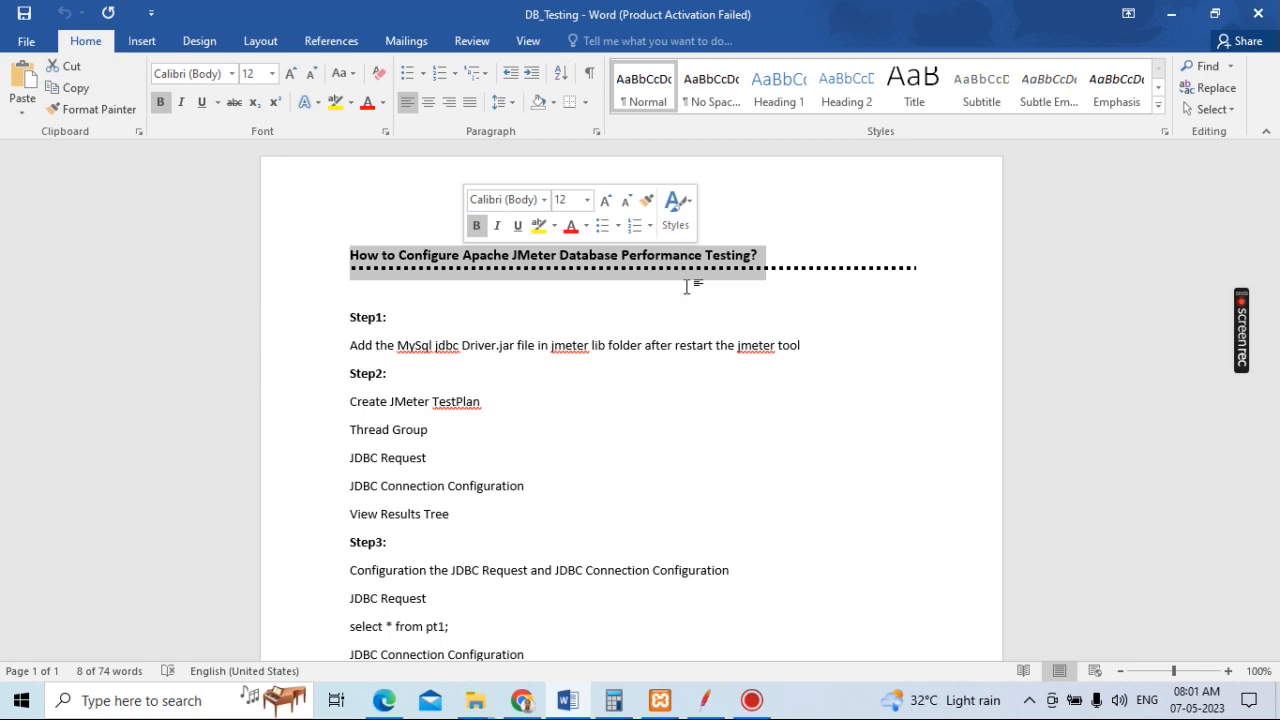
{"action": "left_click", "coordinate": [777, 256]}
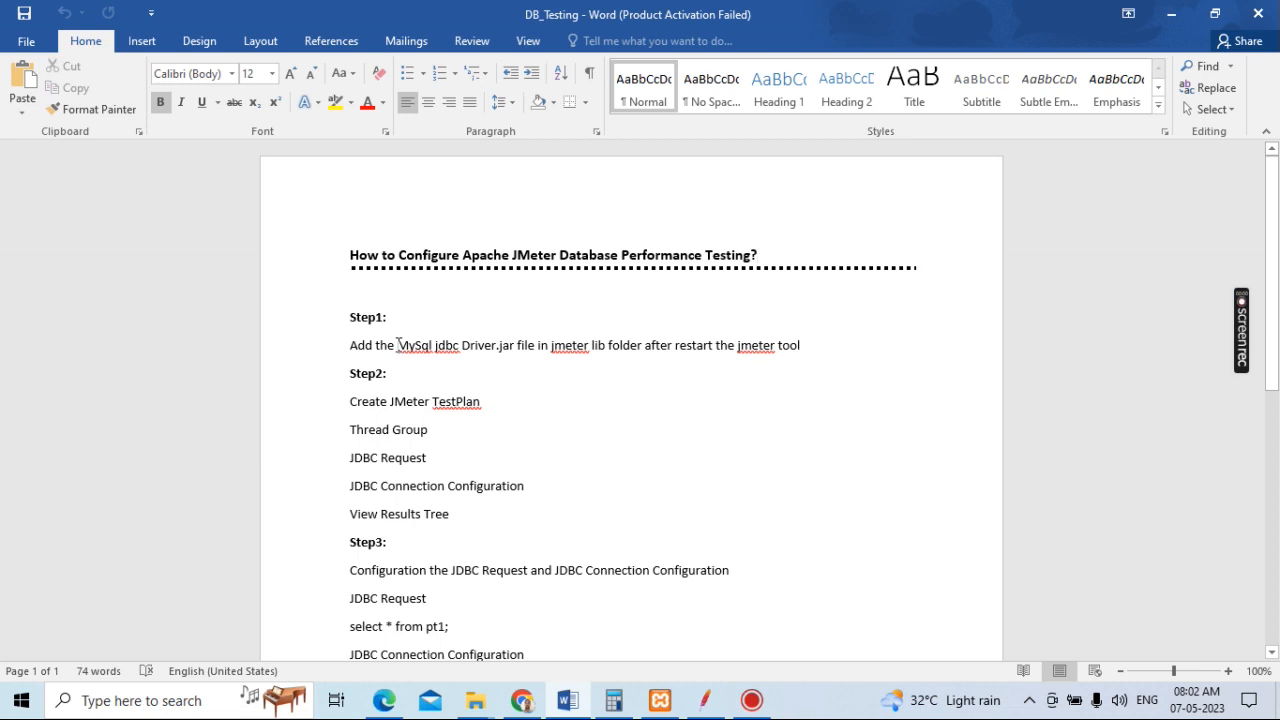
{"action": "left_click_drag", "start_coordinate": [398, 345], "coordinate": [518, 345]}
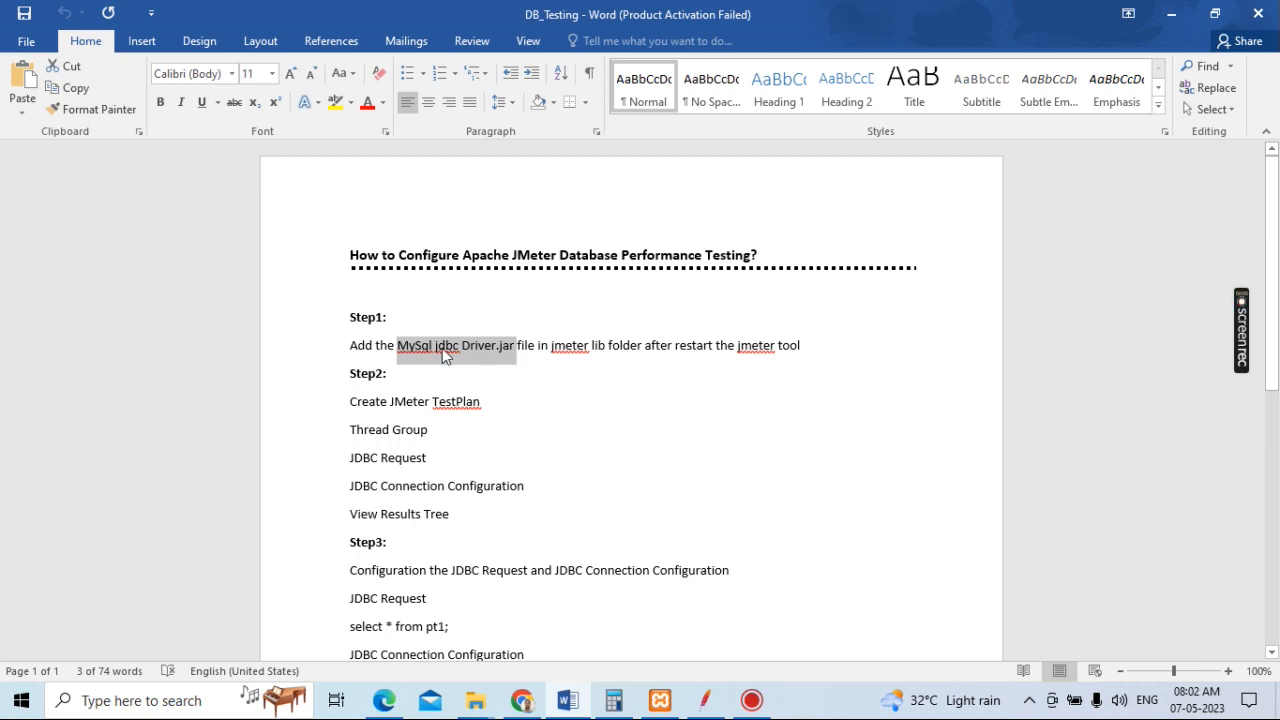
Switch to Chrome and search Google in a new tab for "Mysql jdbc driver.jar download".
{"action": "left_click", "coordinate": [525, 705]}
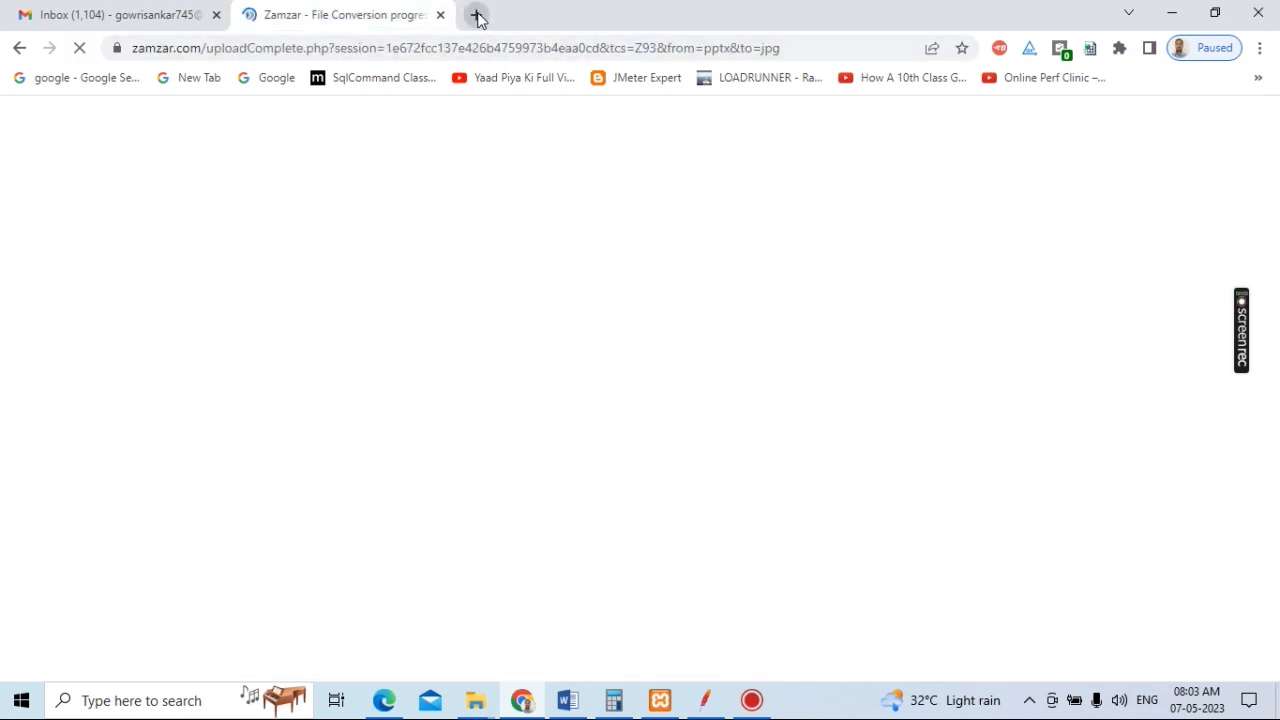
{"action": "key", "text": "ctrl+t"}
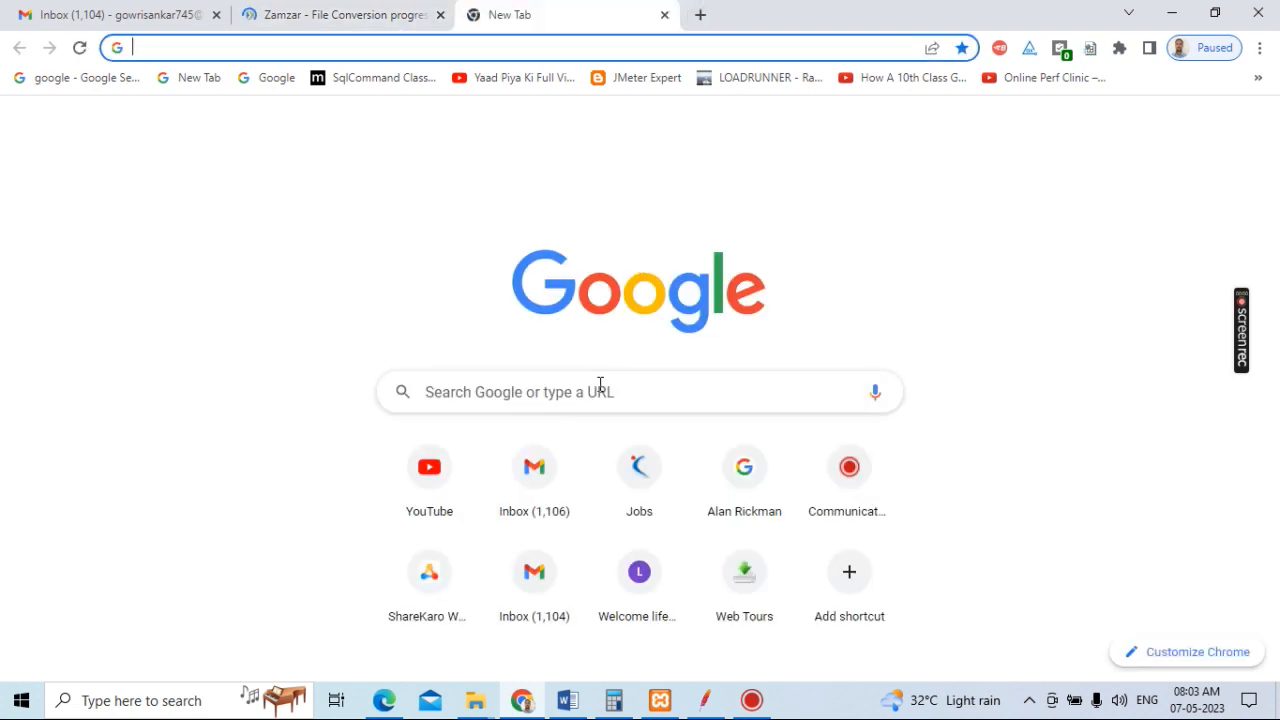
{"action": "left_click", "coordinate": [599, 383]}
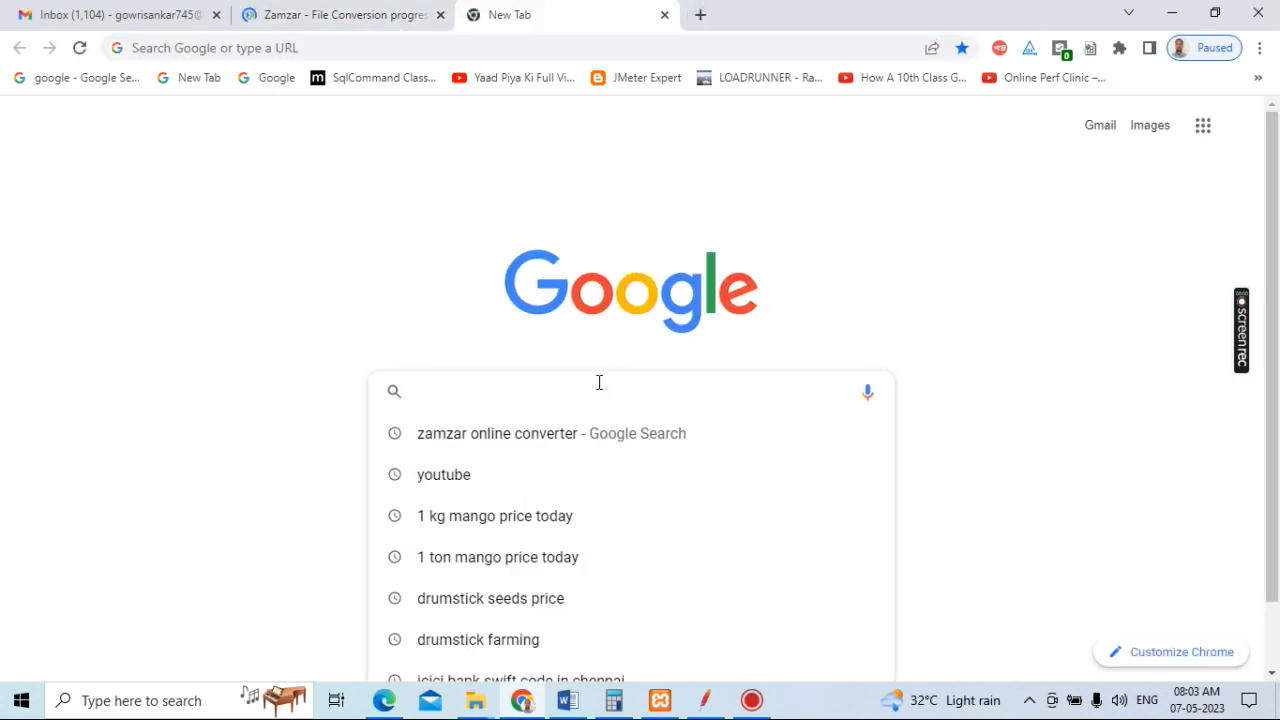
{"action": "type", "text": "Mysq"}
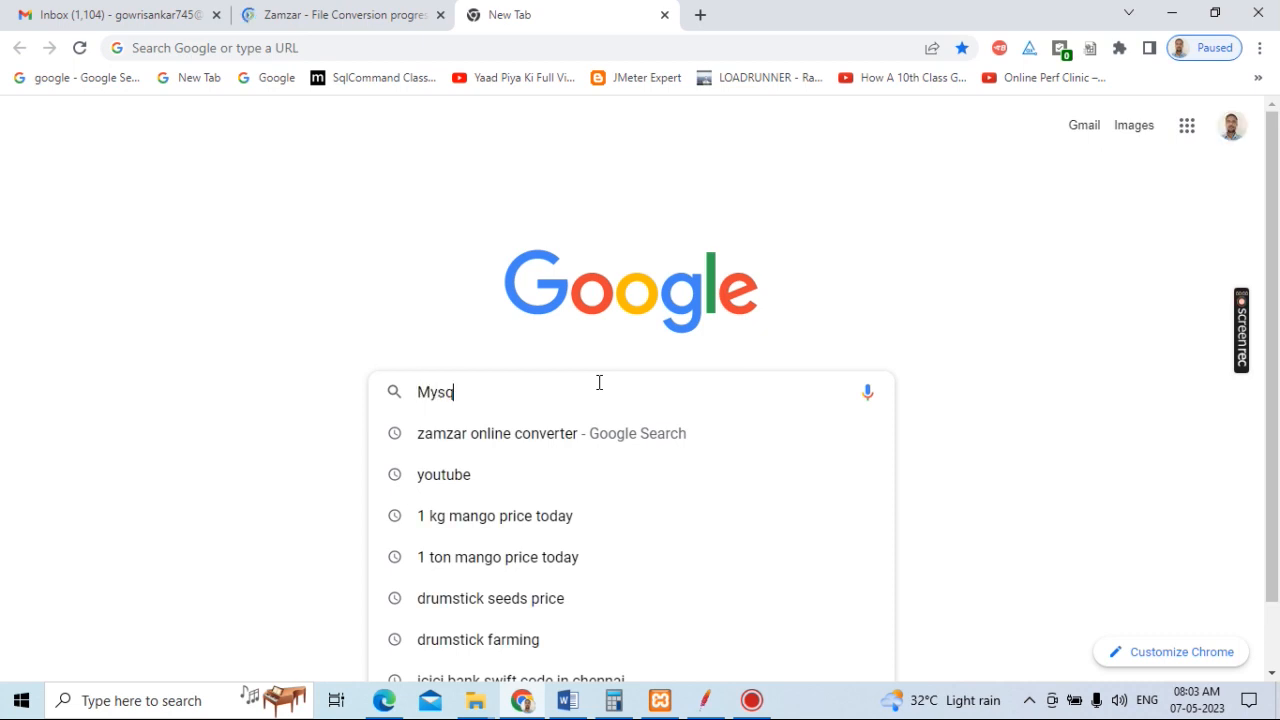
{"action": "type", "text": "l jdbc "}
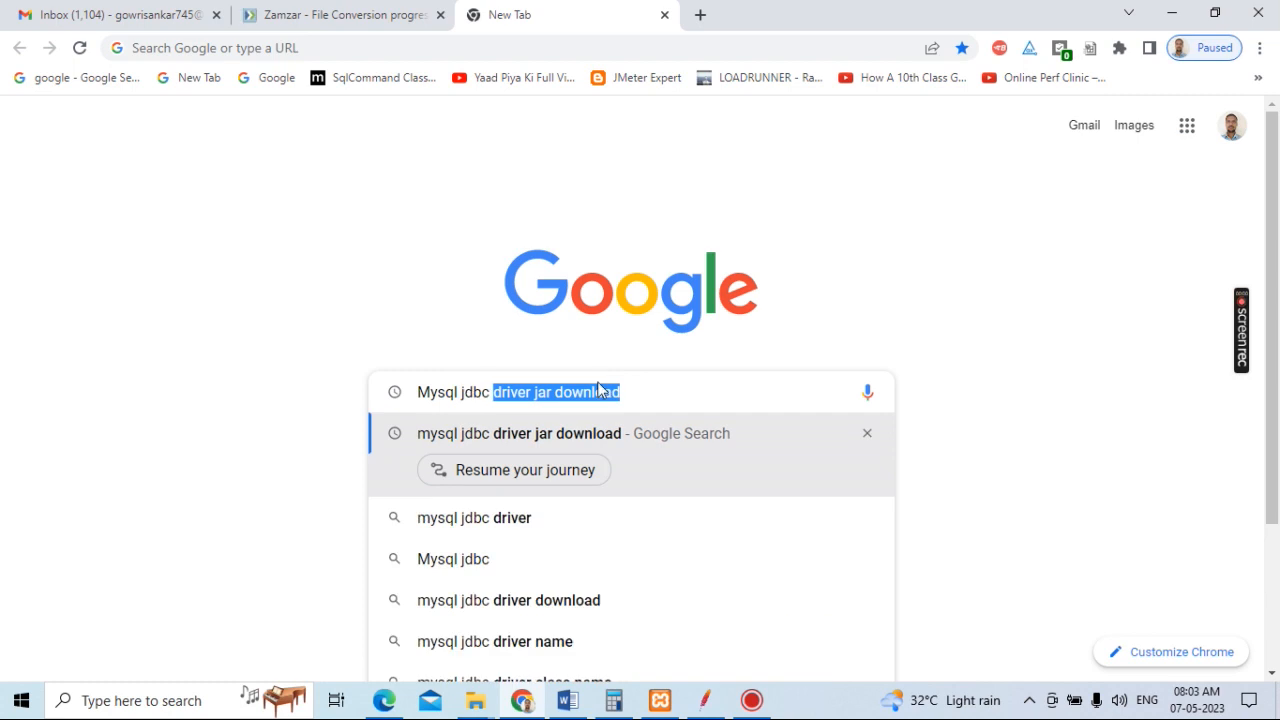
{"action": "type", "text": "driver"}
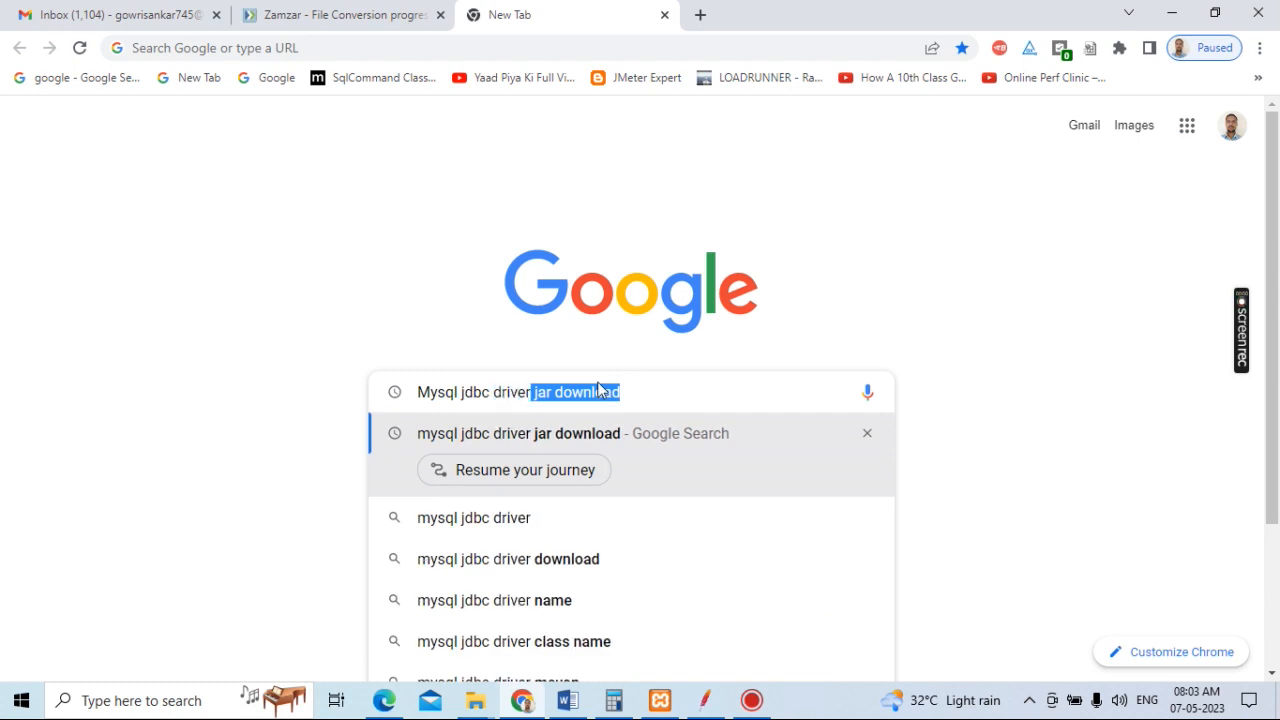
{"action": "type", "text": ".jar"}
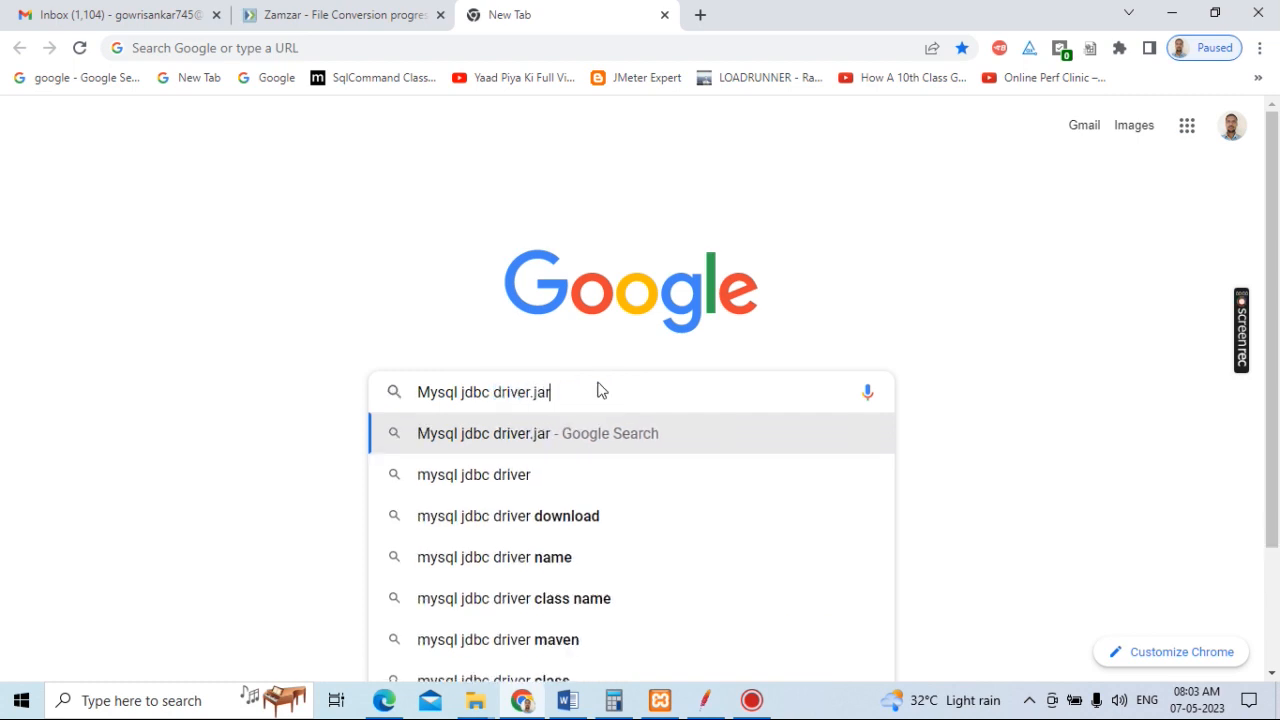
{"action": "type", "text": " download"}
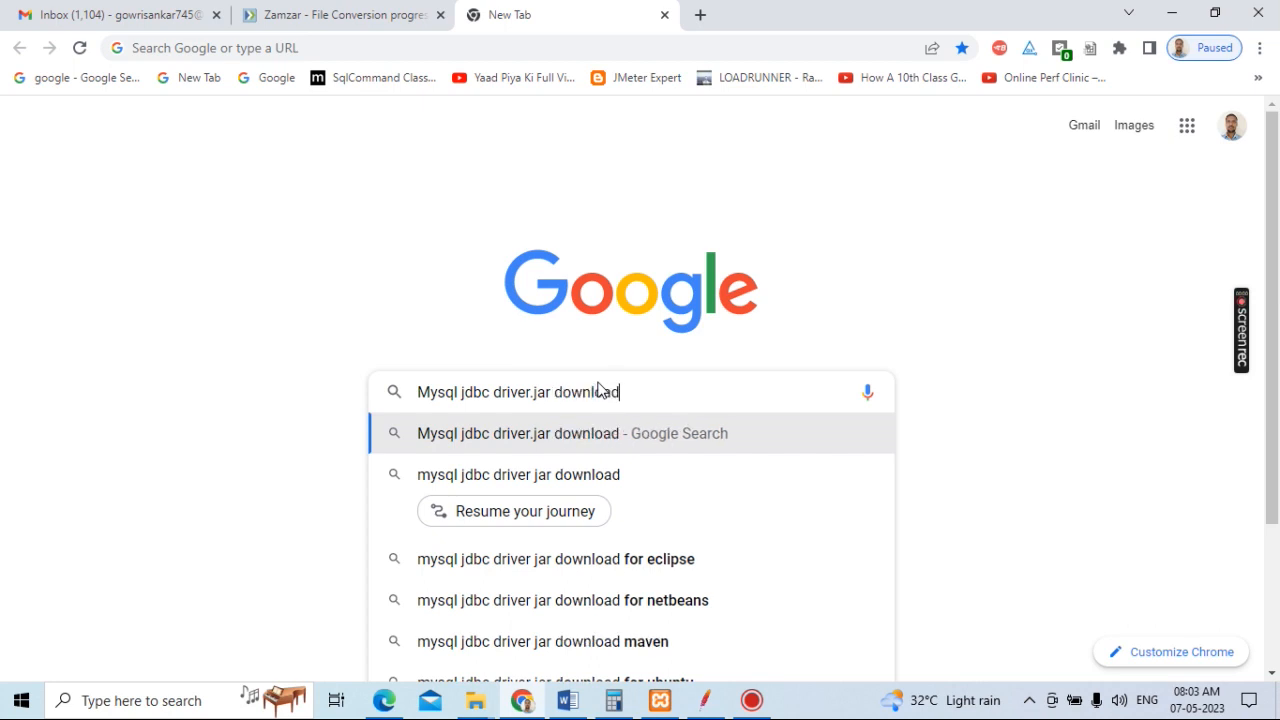
{"action": "key", "text": "Return"}
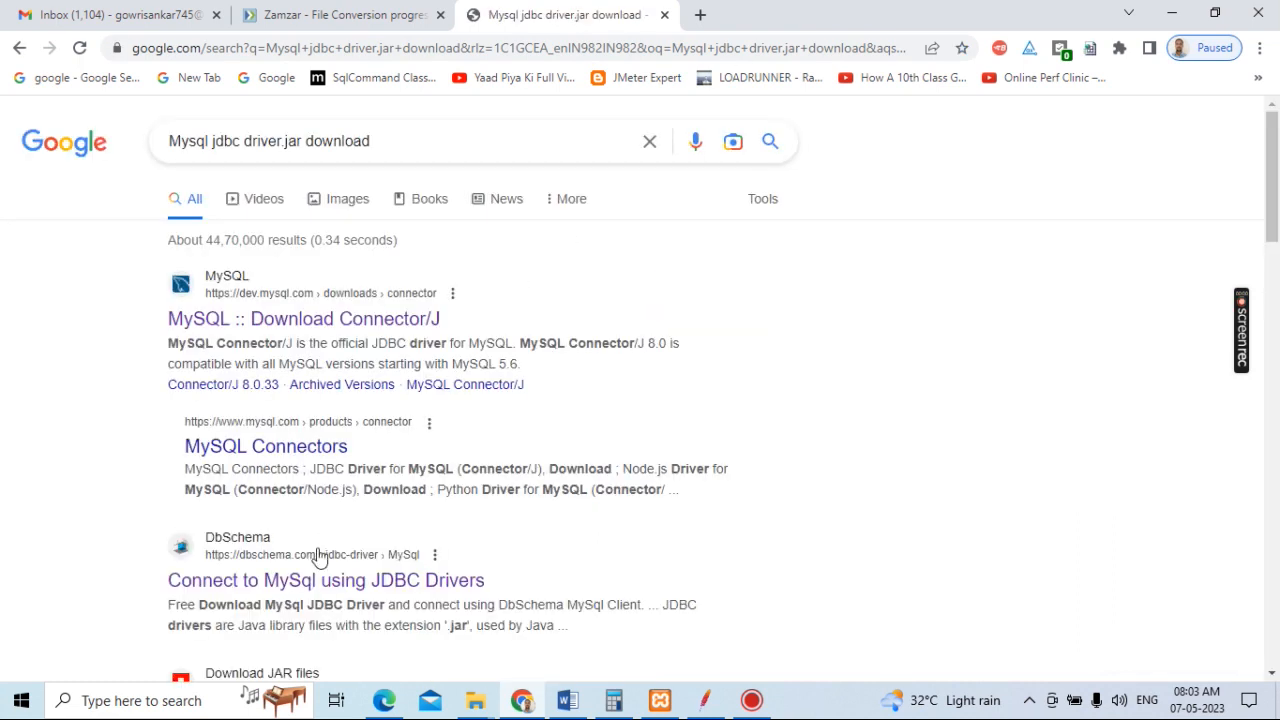
Open the DbSchema result "Connect to MySql using JDBC Drivers" and highlight the Java driver class and JDBC URL format beside the driver download.
{"action": "scroll", "coordinate": [600, 378], "scroll_direction": "down", "scroll_amount": 2}
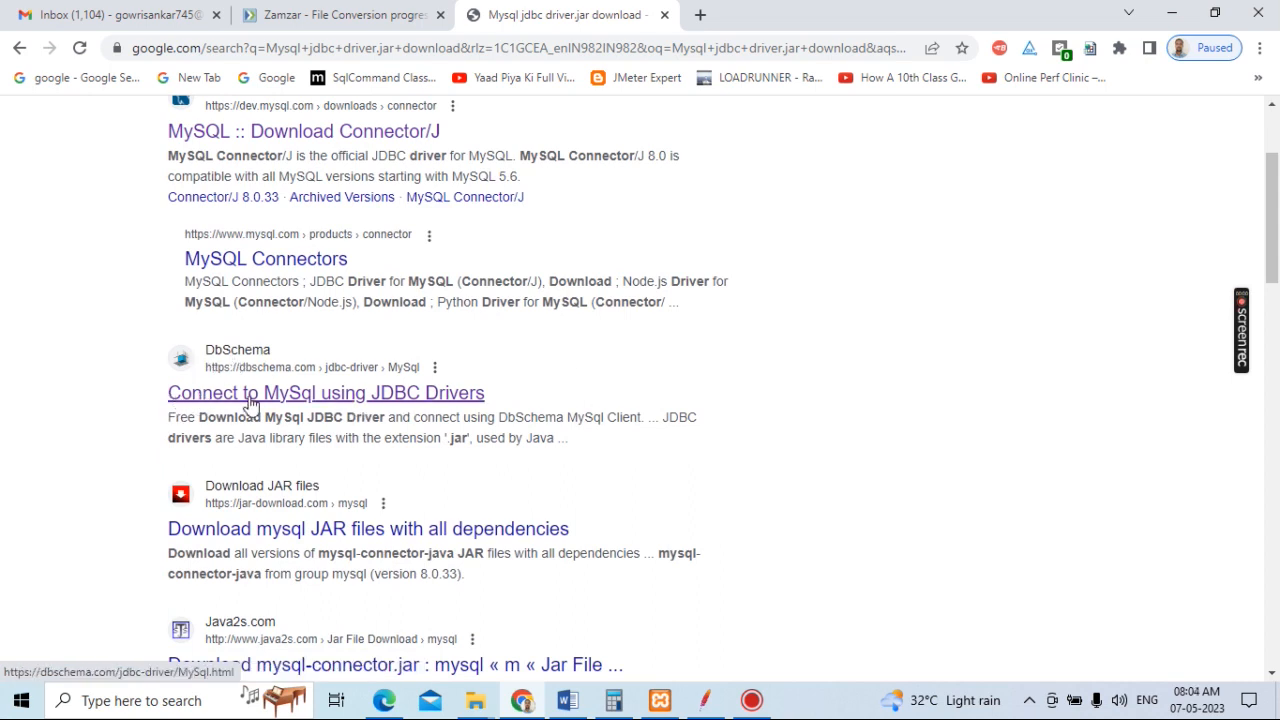
{"action": "left_click", "coordinate": [418, 400]}
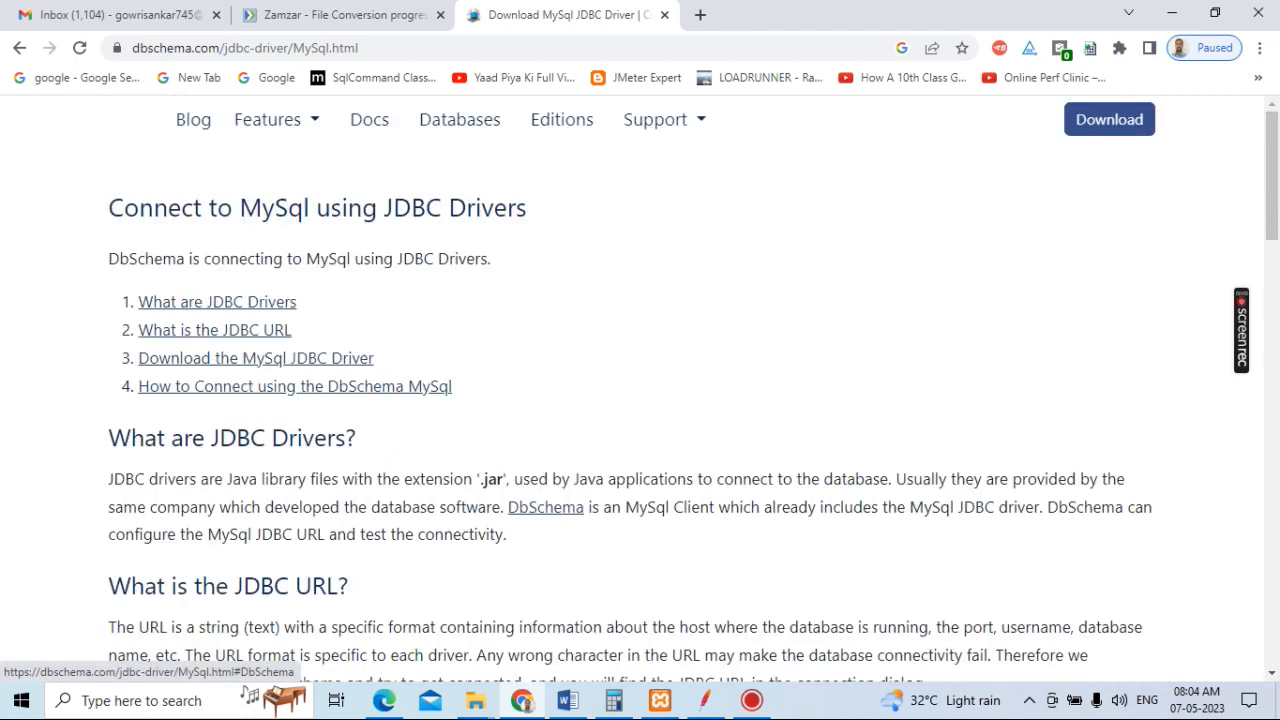
{"action": "scroll", "coordinate": [615, 304], "scroll_direction": "down", "scroll_amount": 3}
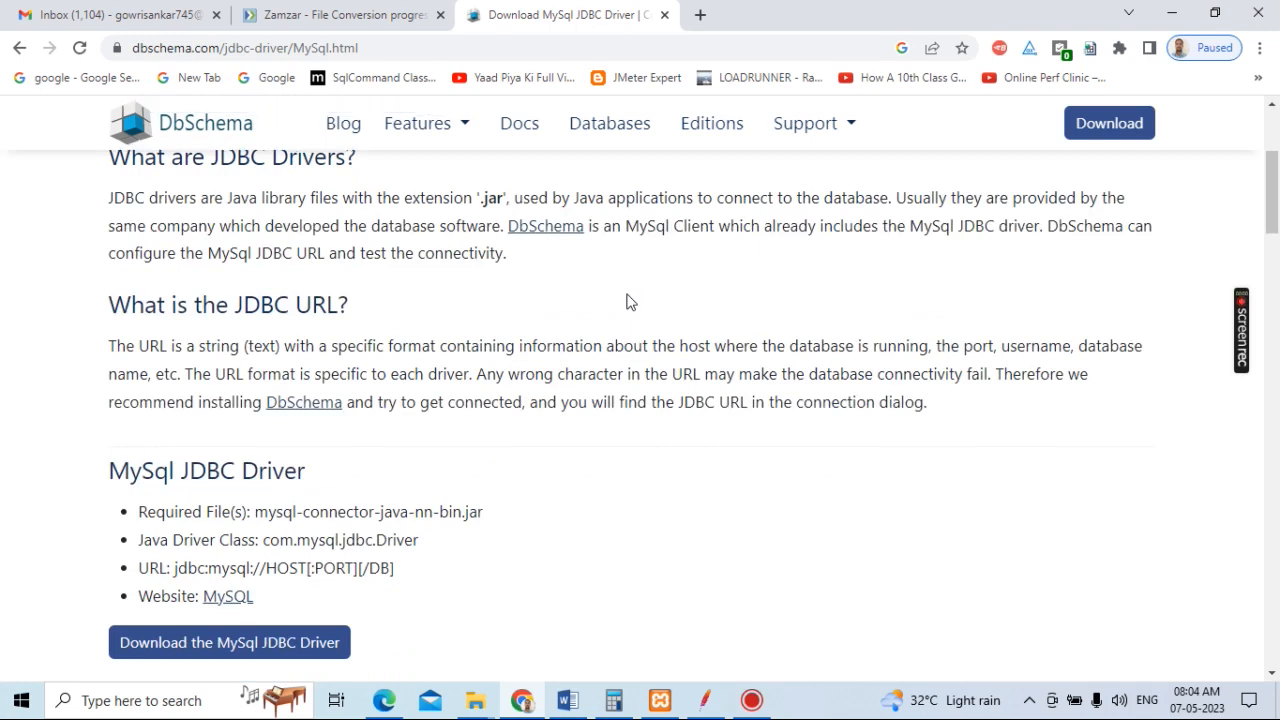
{"action": "scroll", "coordinate": [379, 421], "scroll_direction": "down", "scroll_amount": 3}
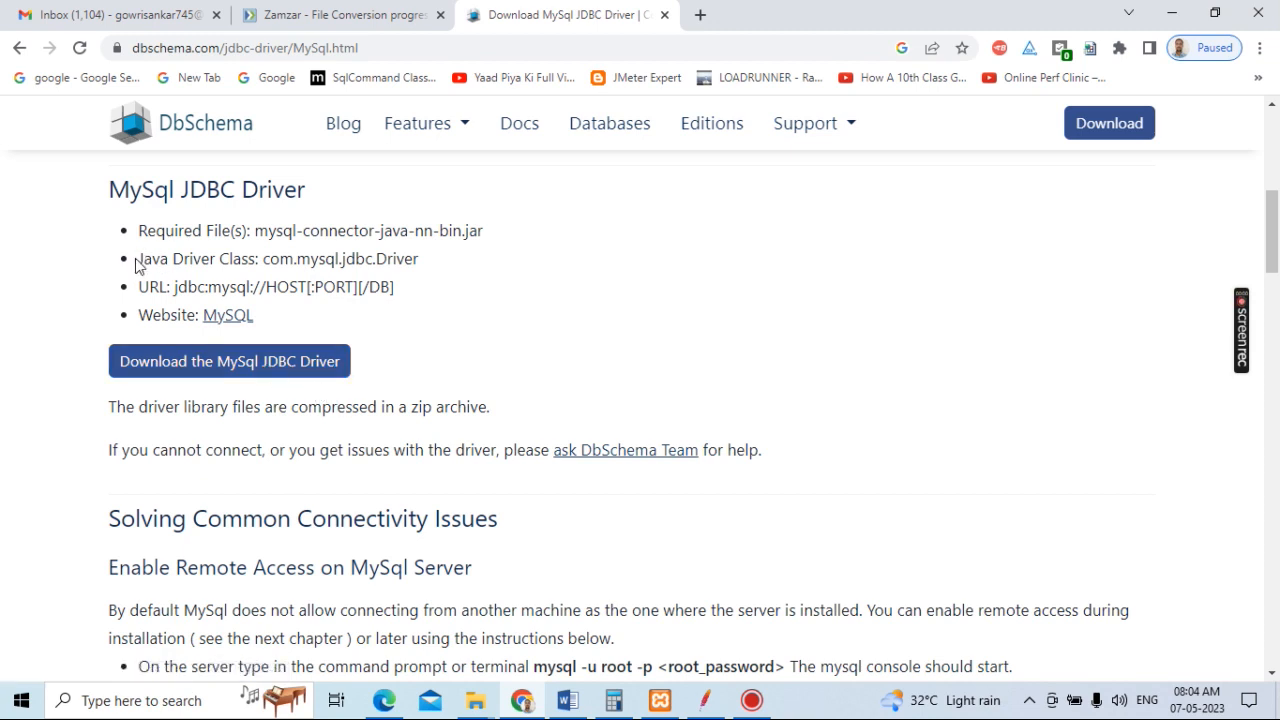
{"action": "left_click_drag", "start_coordinate": [262, 259], "coordinate": [424, 262]}
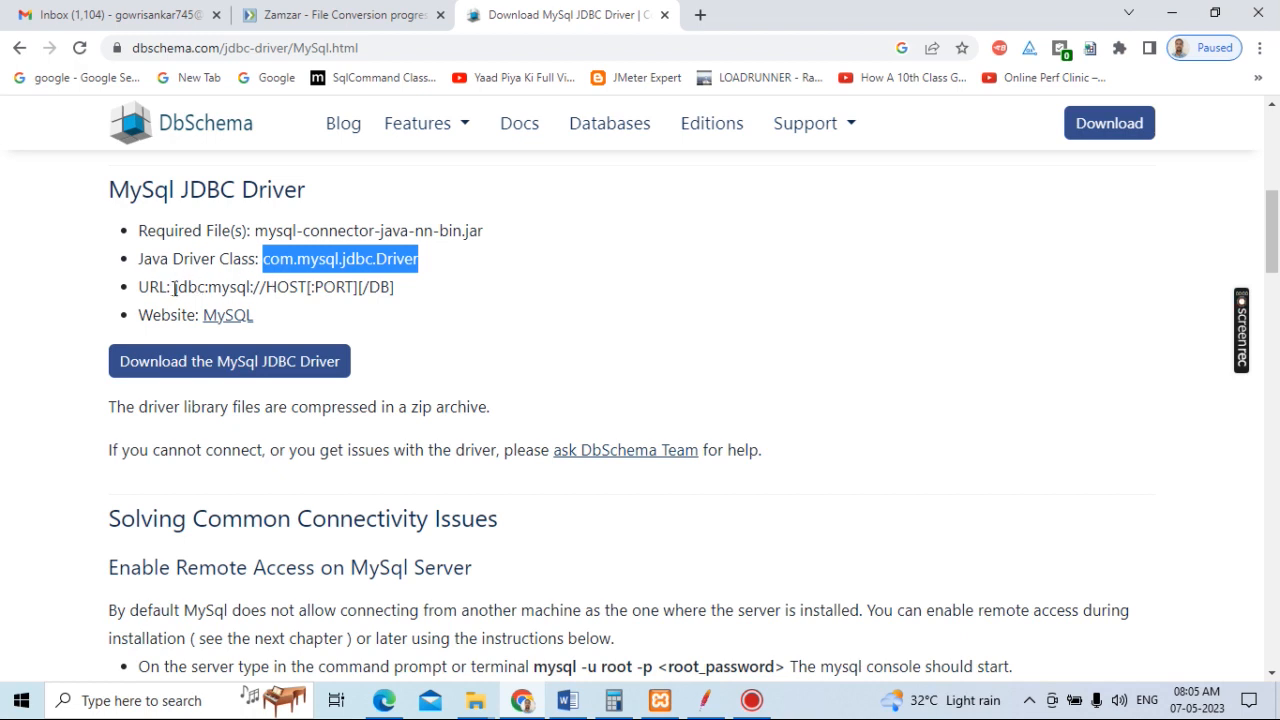
{"action": "left_click_drag", "start_coordinate": [174, 287], "coordinate": [397, 288]}
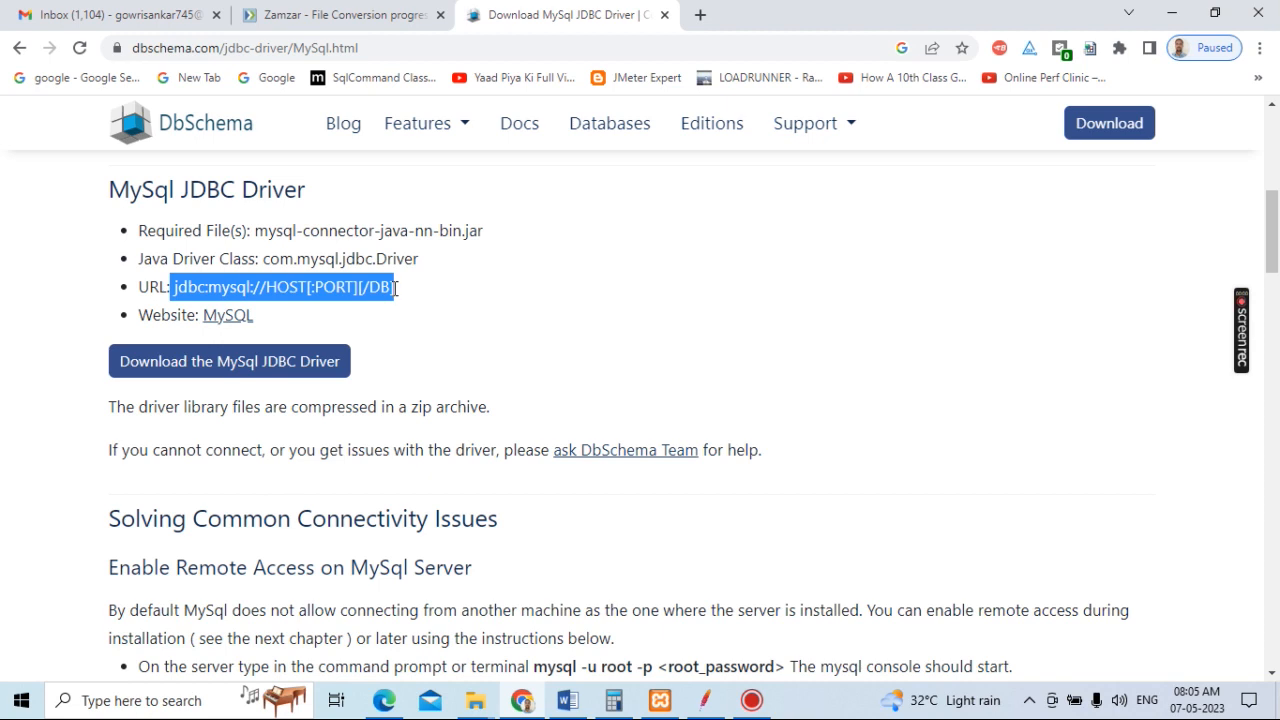
{"action": "left_click", "coordinate": [229, 363]}
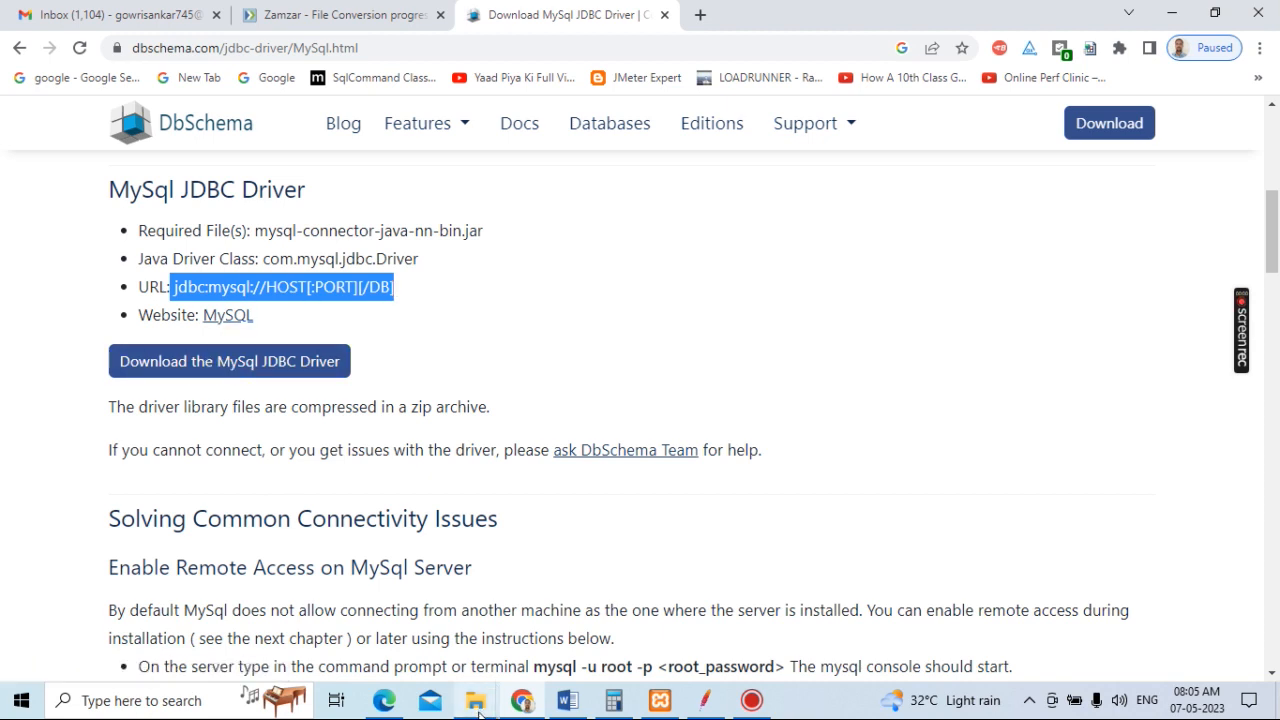
Switch to File Explorer and select the mysql-connector-j-8.0.32 jar in the MySqlJdbcDriver folder under Downloads.
{"action": "left_click", "coordinate": [478, 702]}
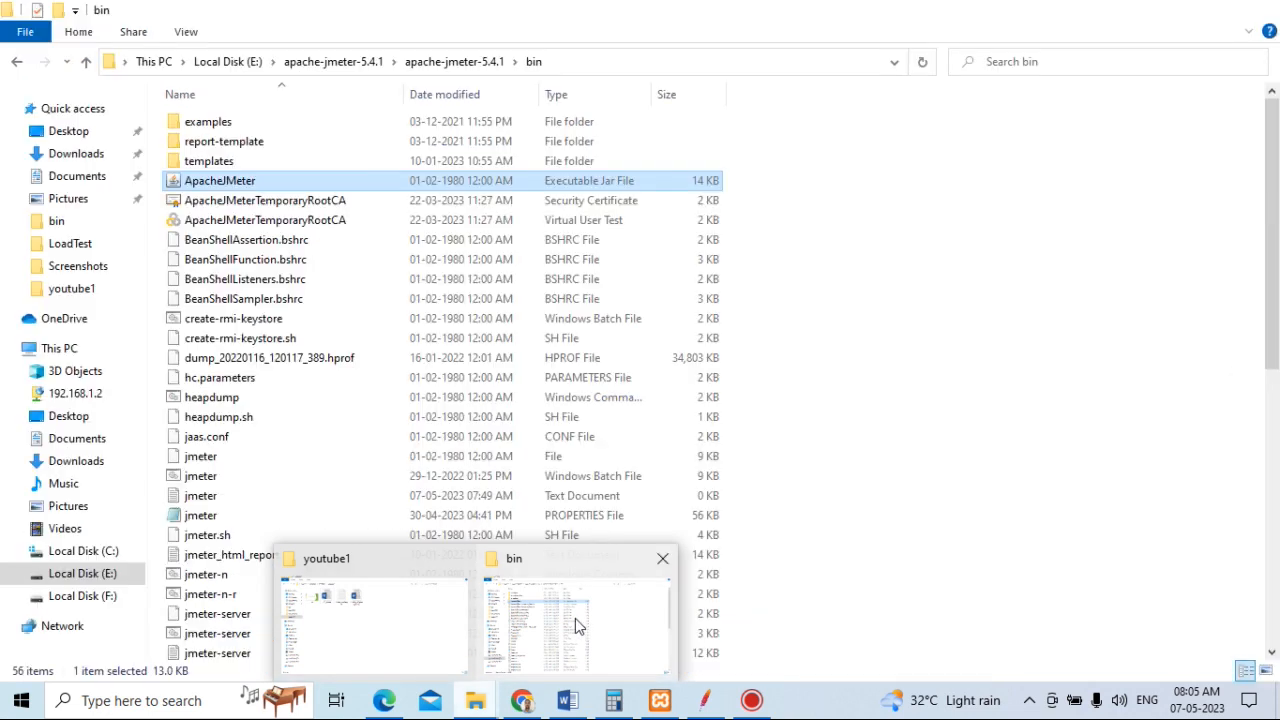
{"action": "left_click", "coordinate": [575, 618]}
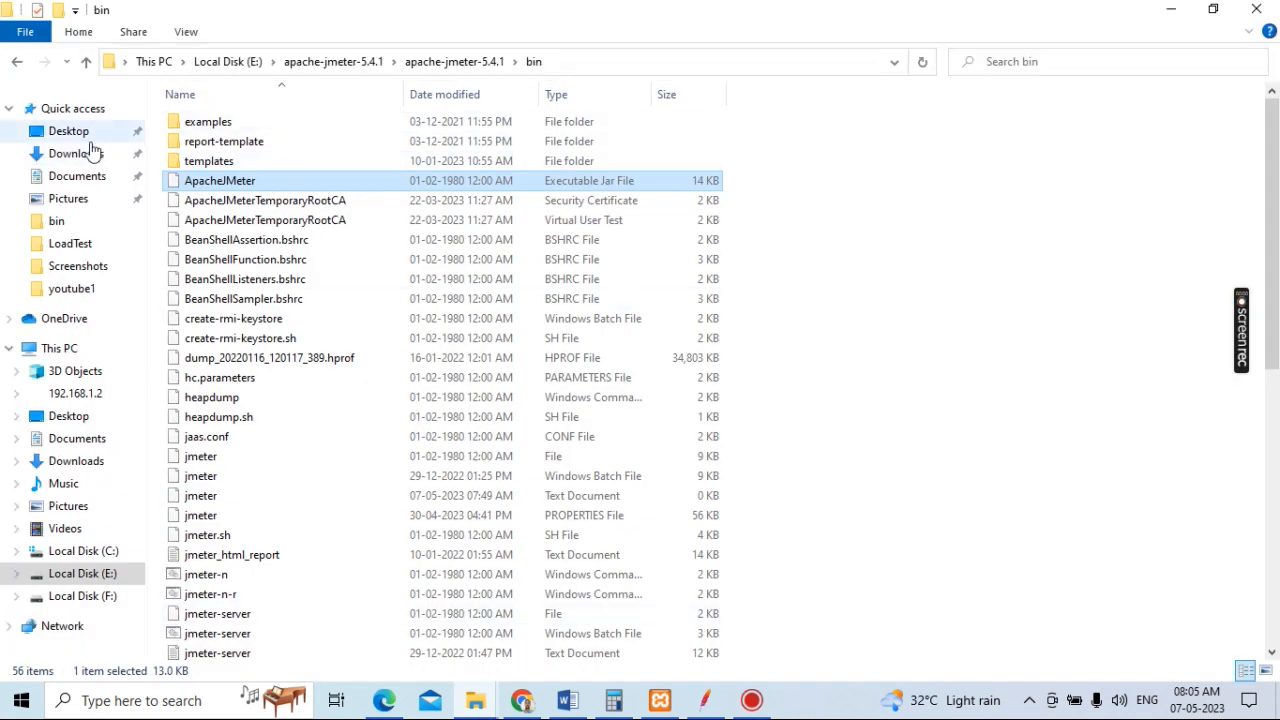
{"action": "left_click", "coordinate": [74, 155]}
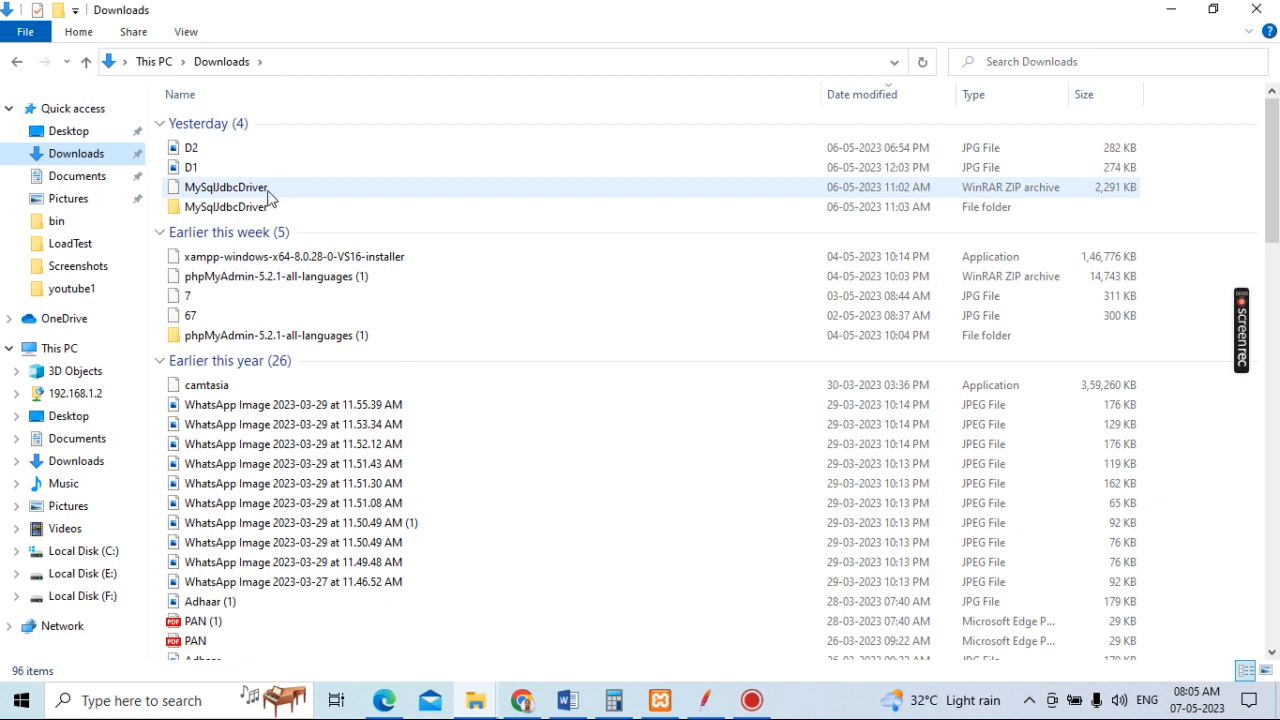
{"action": "left_click", "coordinate": [206, 216]}
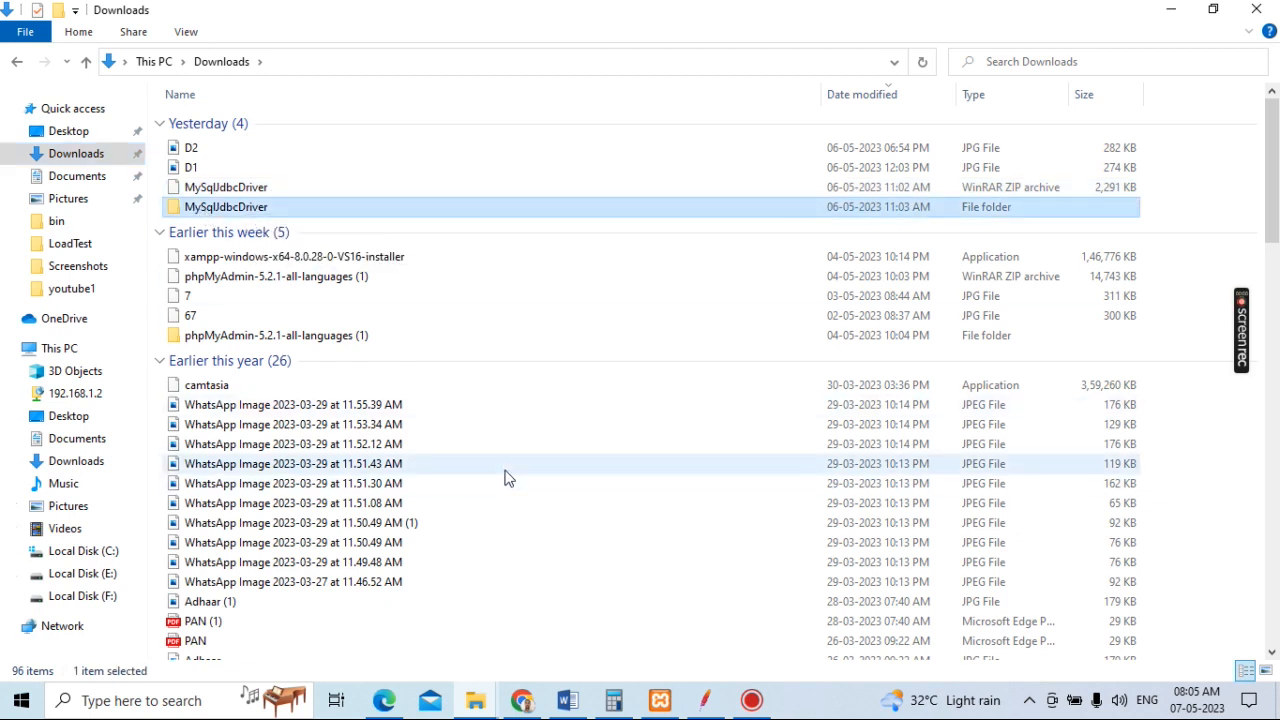
{"action": "double_click", "coordinate": [288, 207]}
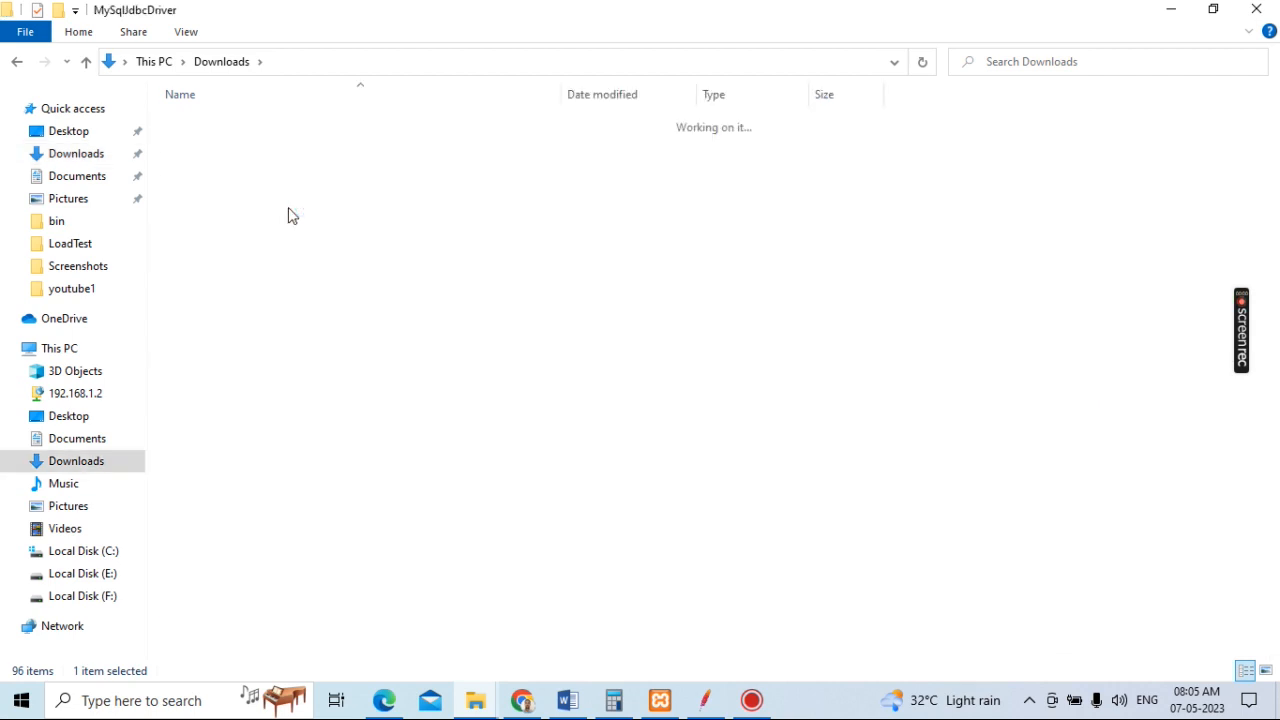
{"action": "left_click", "coordinate": [222, 128]}
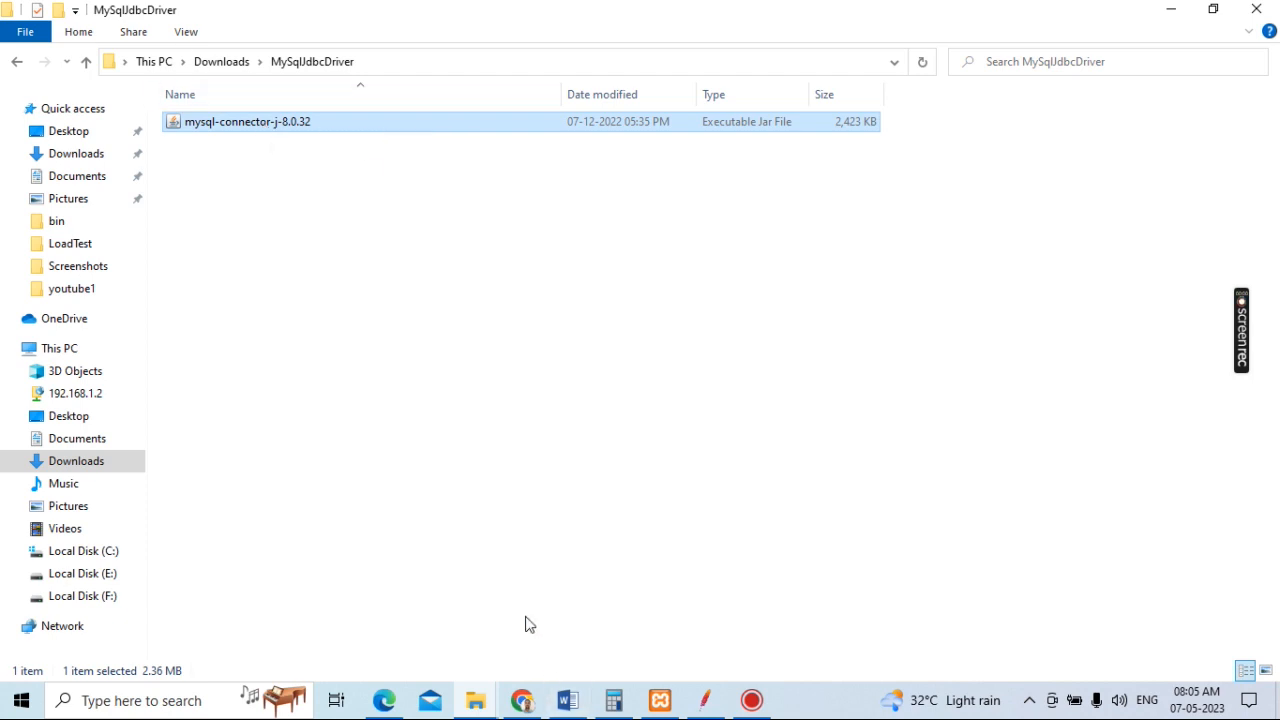
Open the lib folder of apache-jmeter-5.4.1 on Local Disk (E:) and select its mysql-connector-j-8.0.32 jar.
{"action": "left_click", "coordinate": [92, 573]}
{"action": "double_click", "coordinate": [240, 124]}
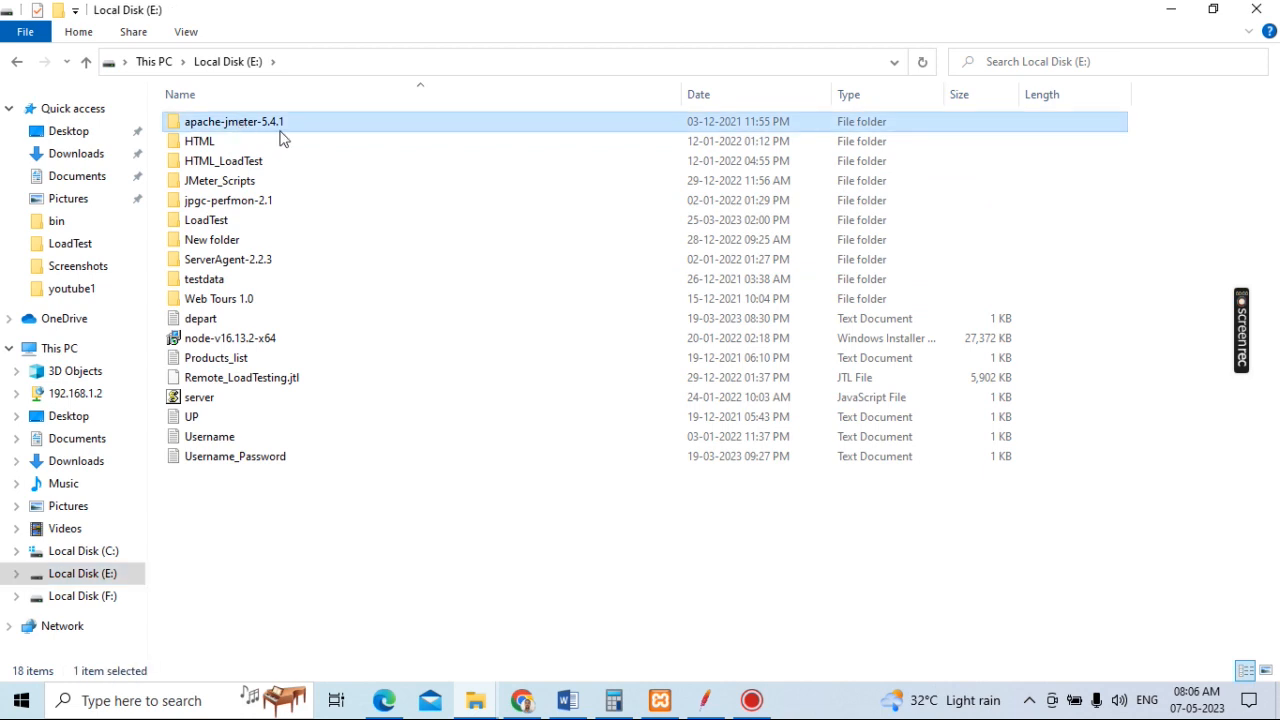
{"action": "left_click", "coordinate": [266, 129]}
{"action": "double_click", "coordinate": [265, 128]}
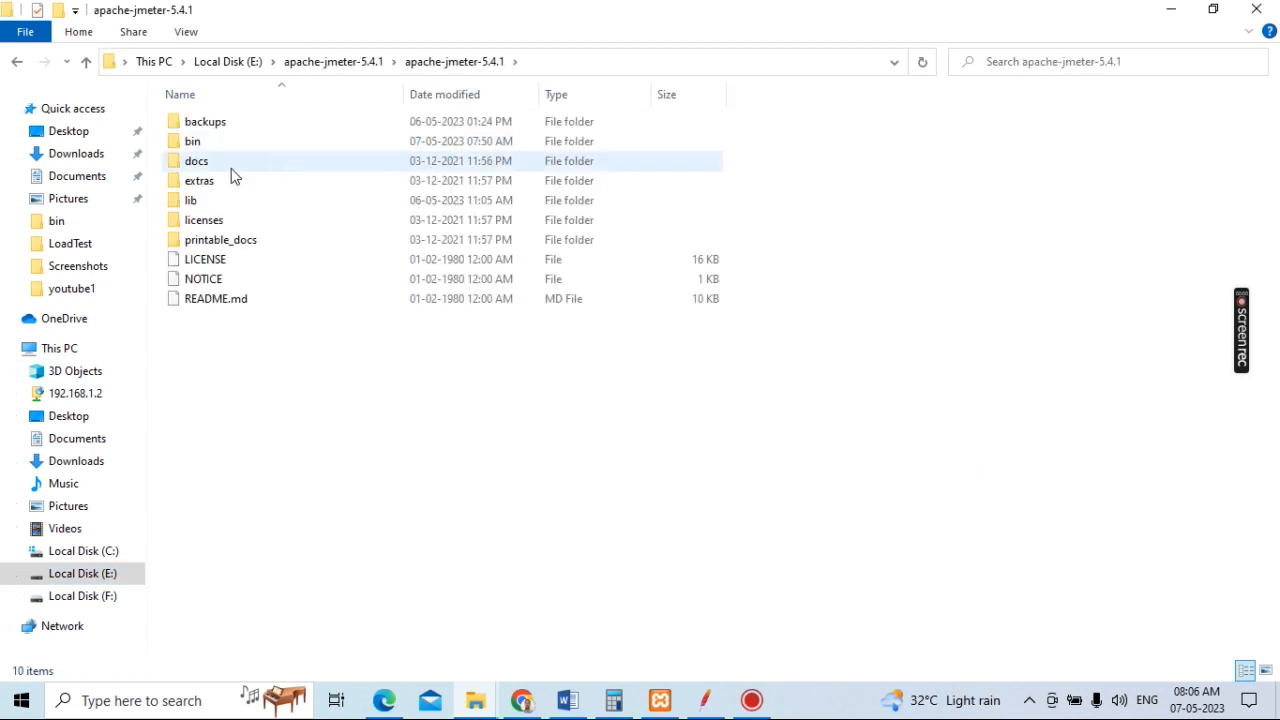
{"action": "double_click", "coordinate": [205, 206]}
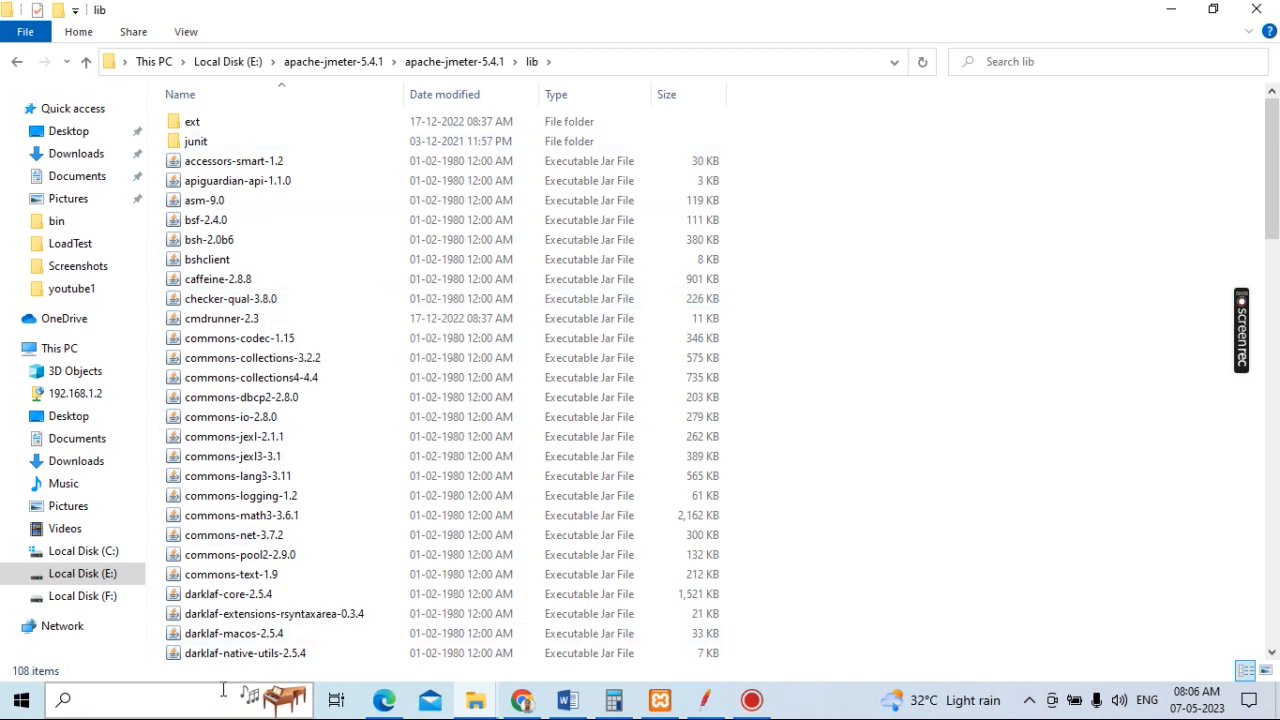
{"action": "scroll", "coordinate": [383, 436], "scroll_direction": "down", "scroll_amount": 12}
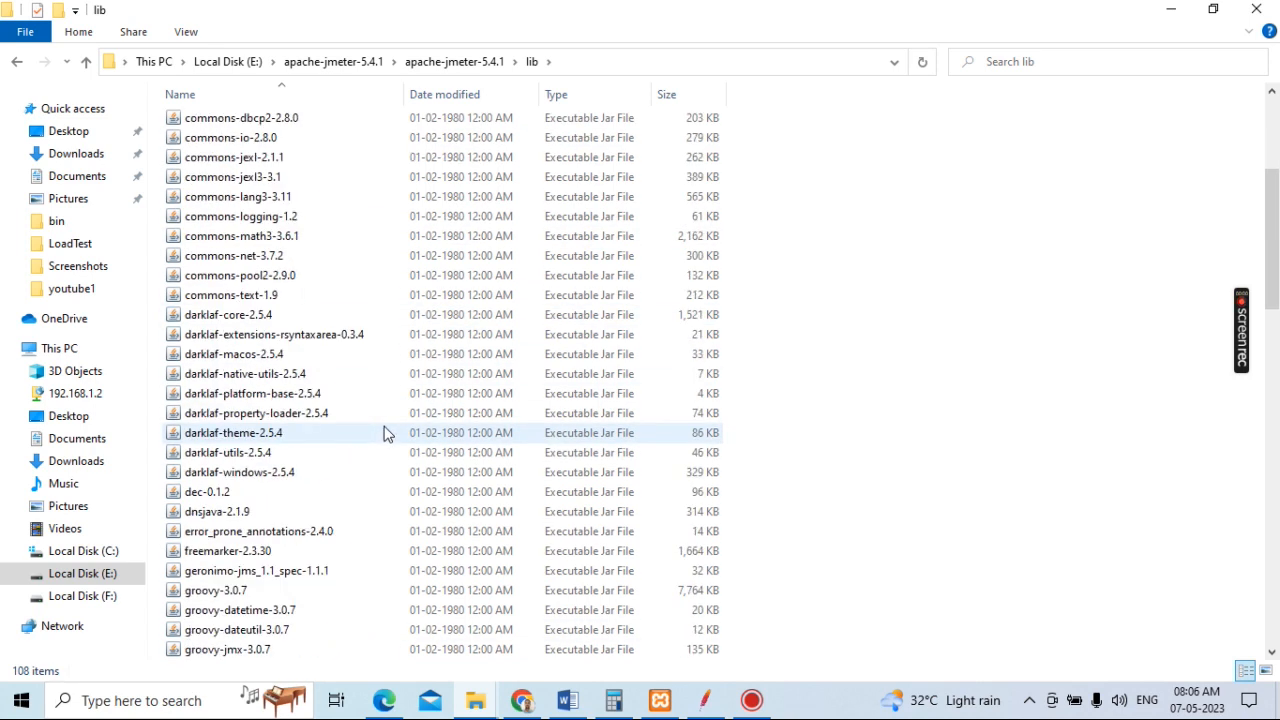
{"action": "scroll", "coordinate": [388, 430], "scroll_direction": "down", "scroll_amount": 5}
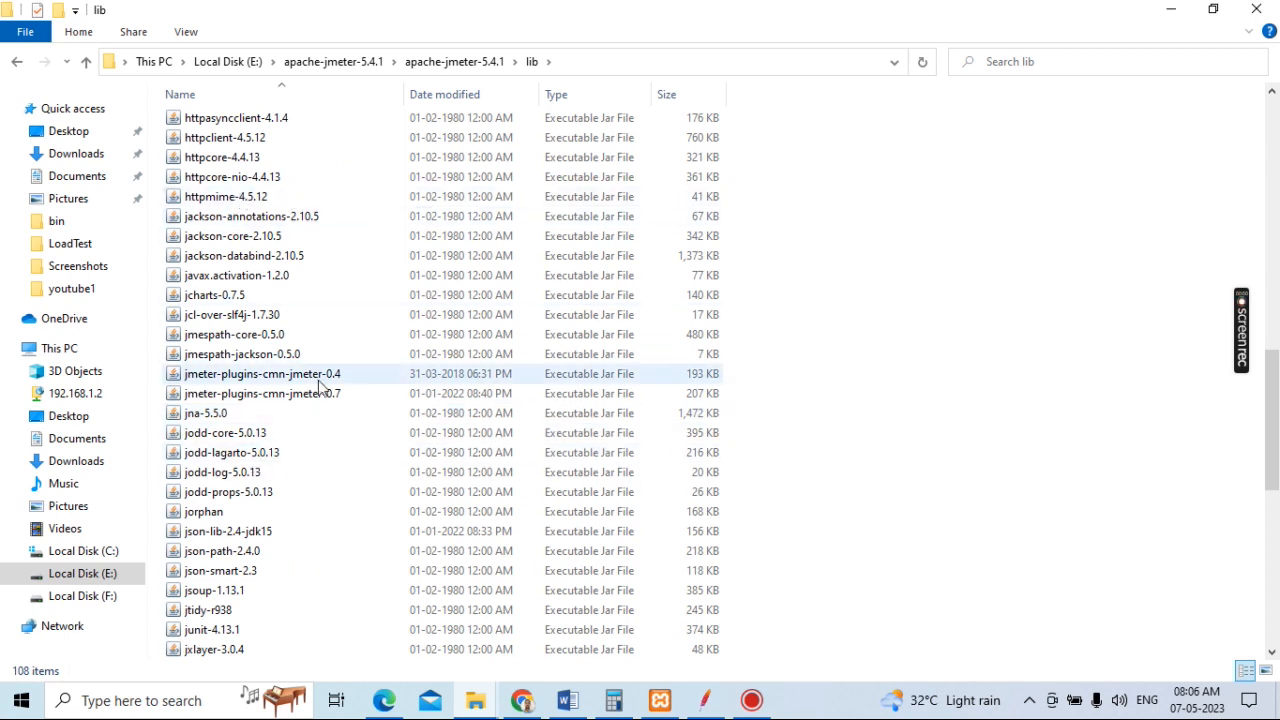
{"action": "scroll", "coordinate": [322, 393], "scroll_direction": "down", "scroll_amount": 4}
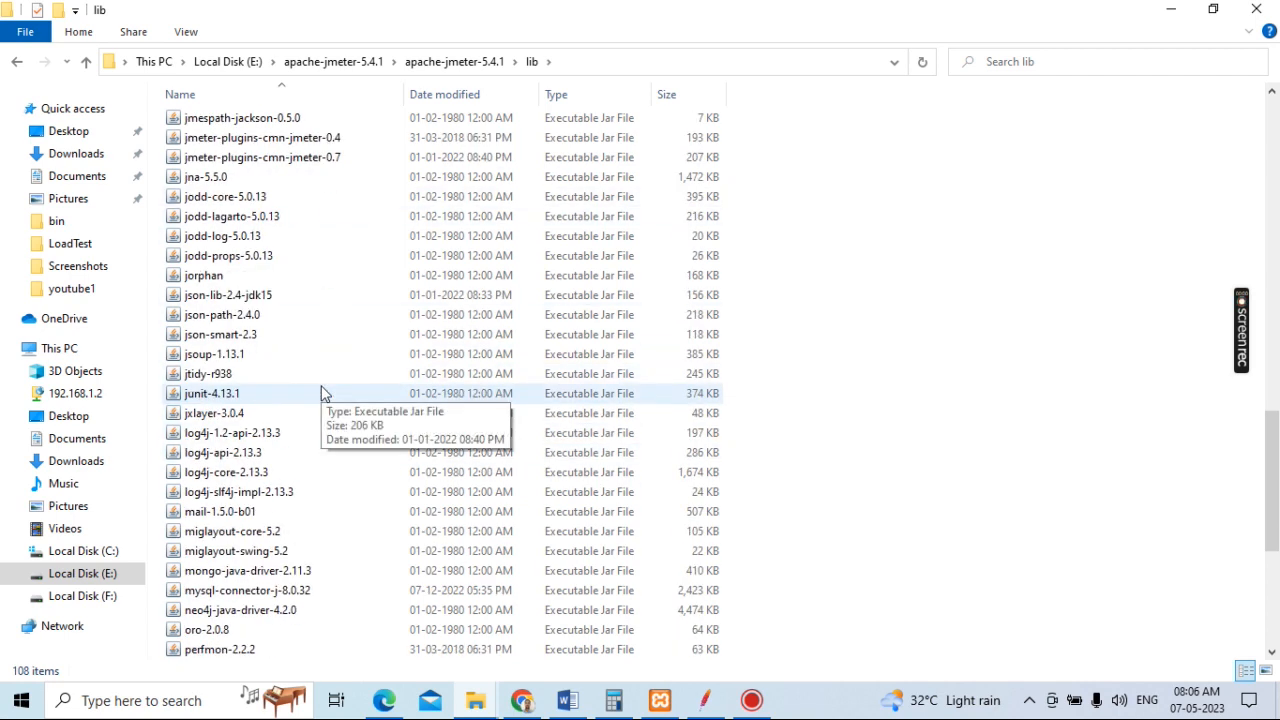
{"action": "left_click", "coordinate": [205, 592]}
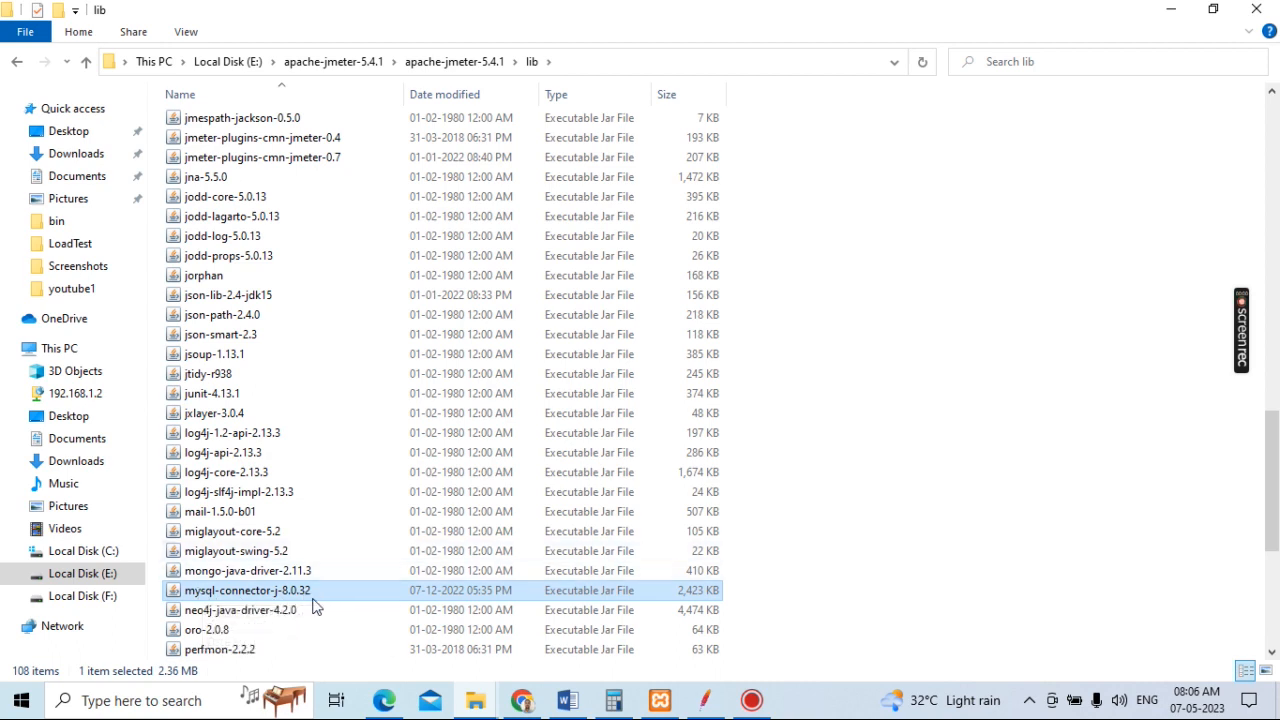
Switch to JMeter to look over the file commands, including Restart, and check the setup steps in the DB_Testing Word document.
{"action": "left_click", "coordinate": [705, 700]}
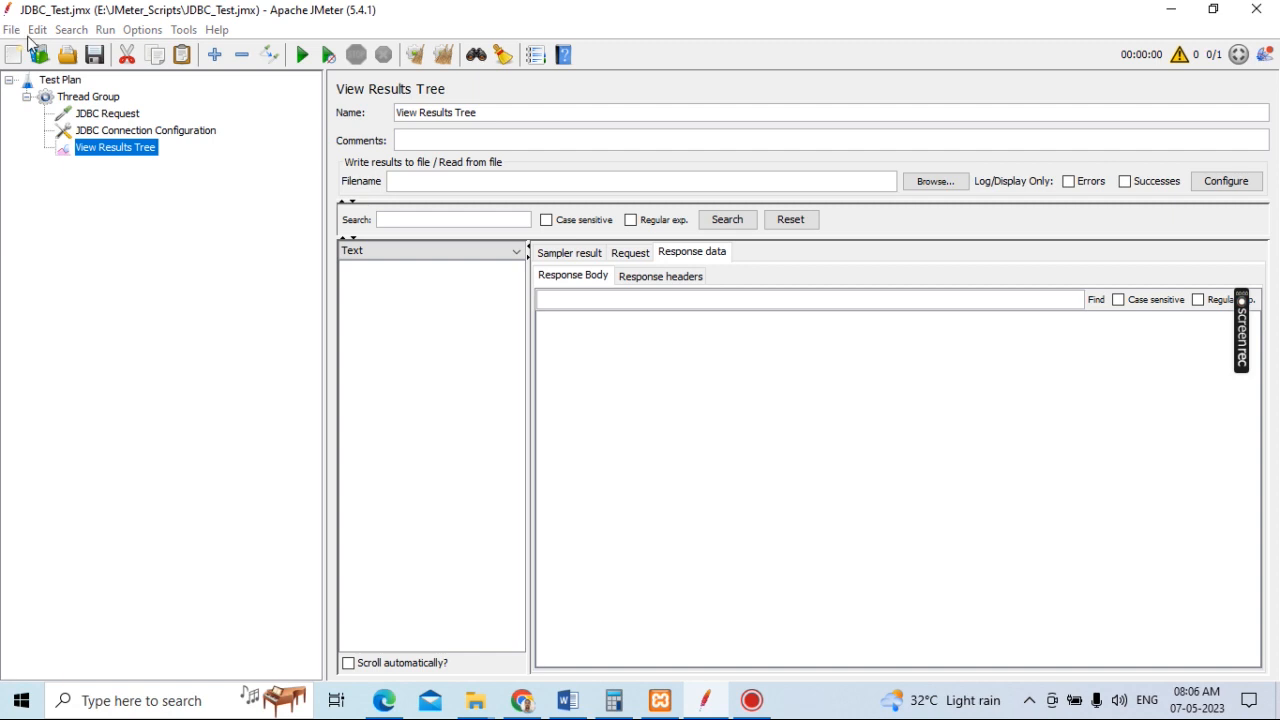
{"action": "left_click", "coordinate": [14, 34]}
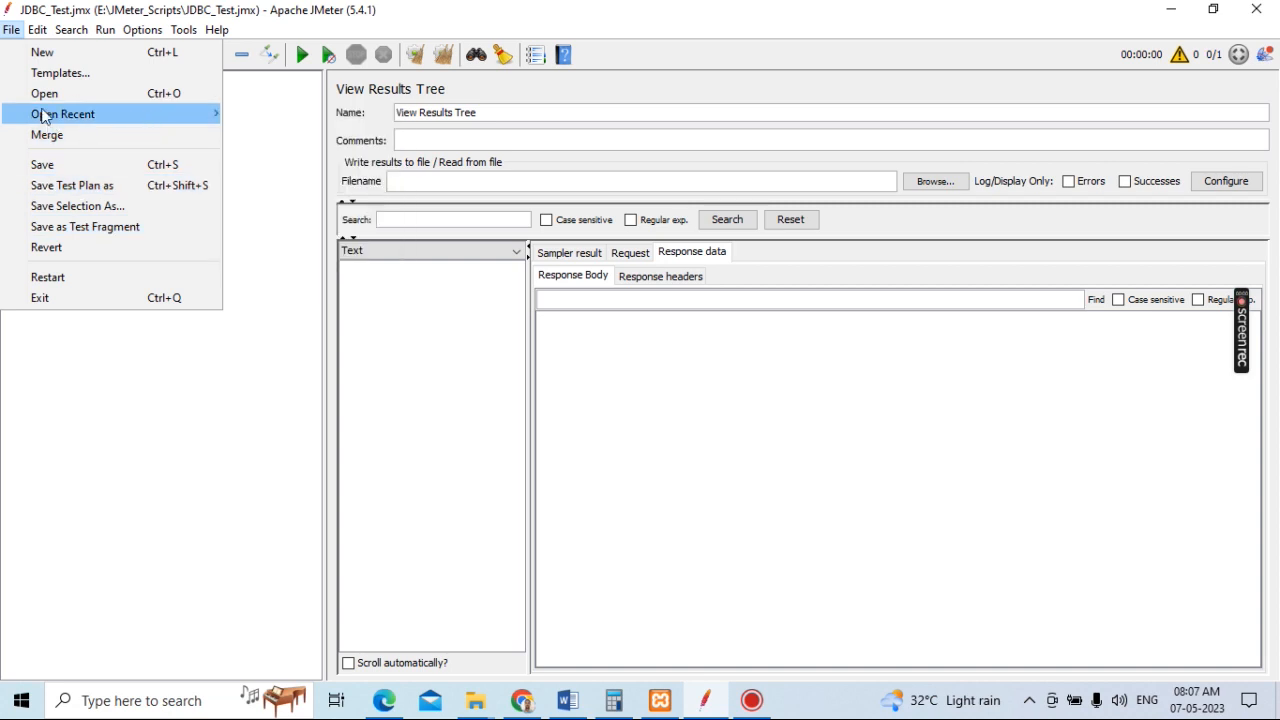
{"action": "left_click", "coordinate": [140, 418]}
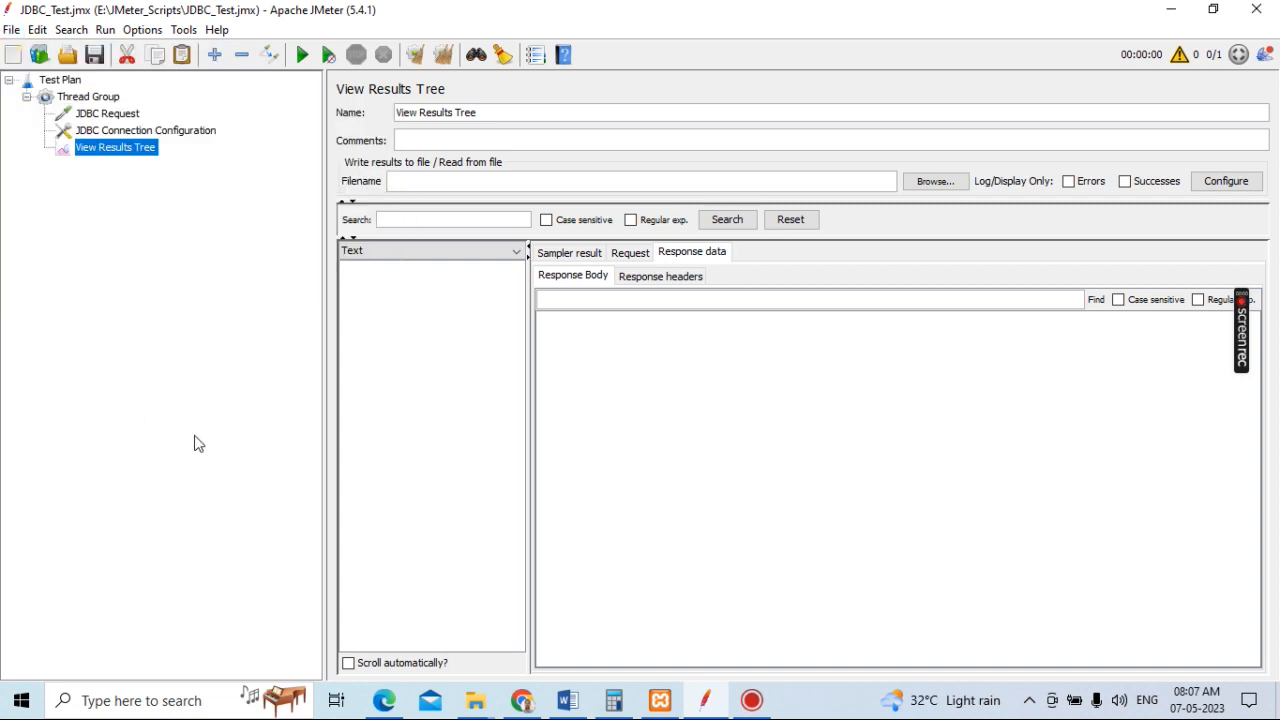
{"action": "left_click", "coordinate": [569, 703]}
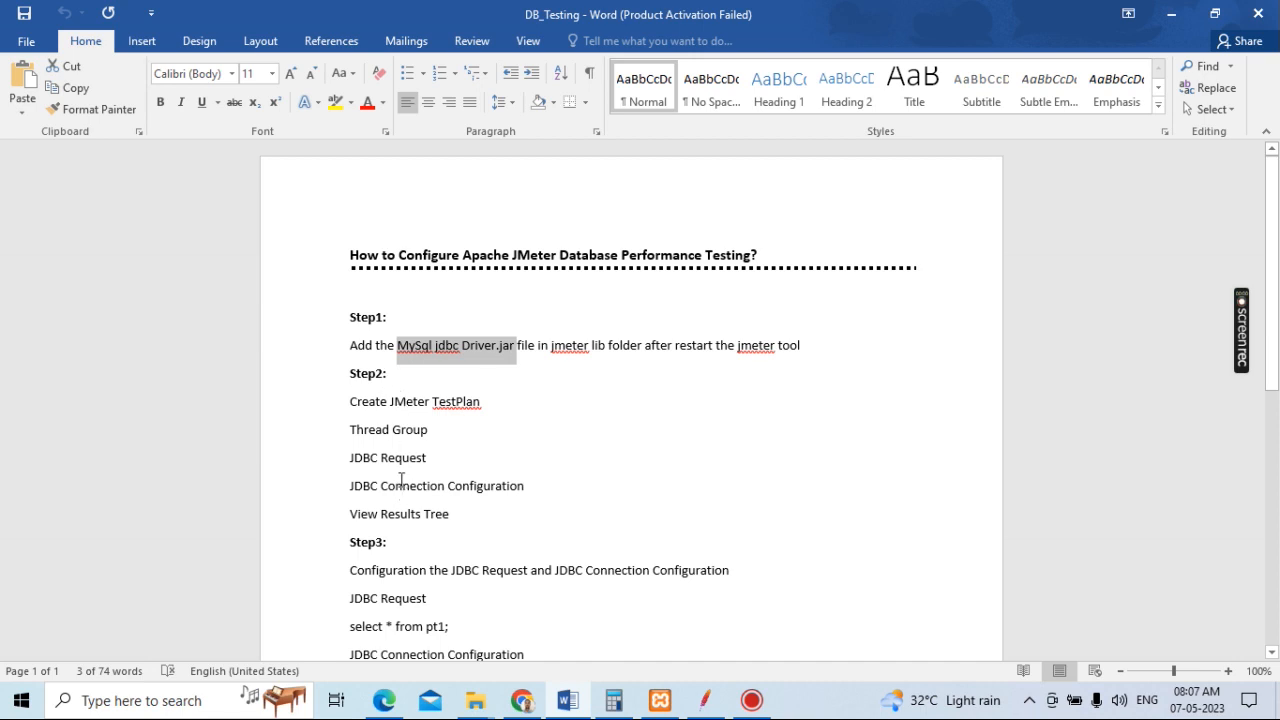
Switch back to JMeter and review the settings of the Test Plan and its Thread Group.
{"action": "left_click", "coordinate": [705, 700]}
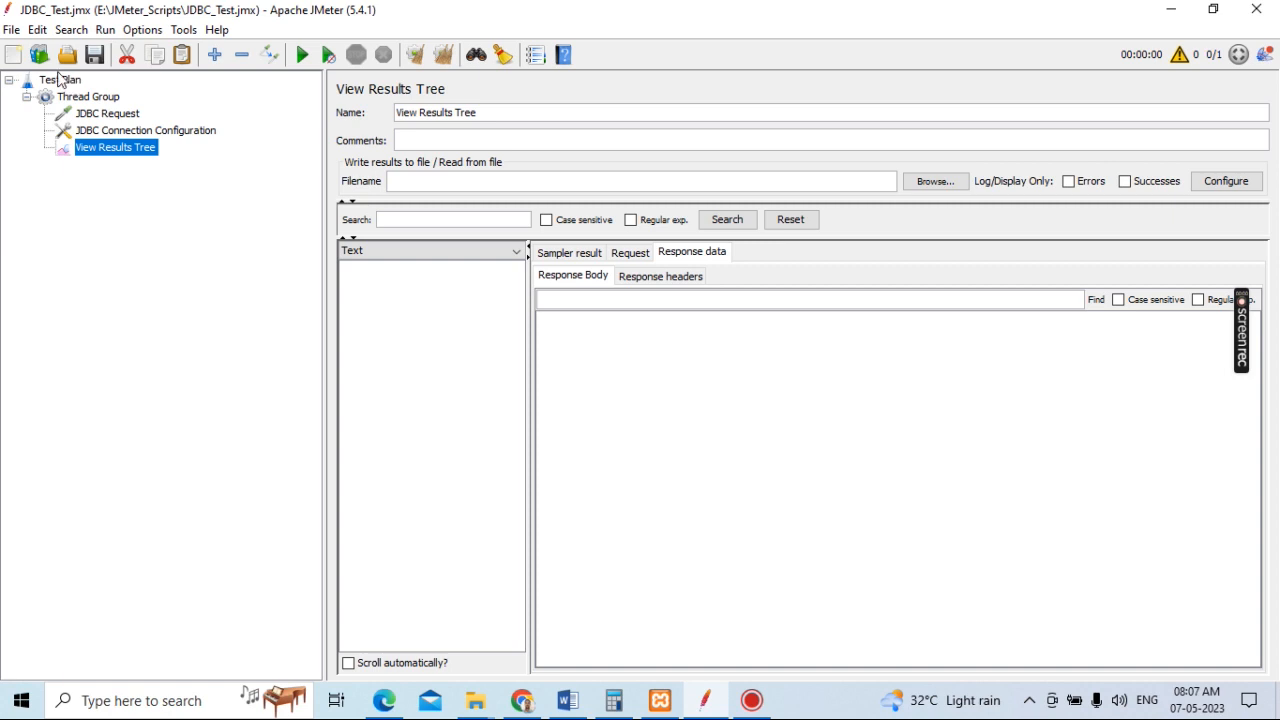
{"action": "left_click", "coordinate": [60, 80]}
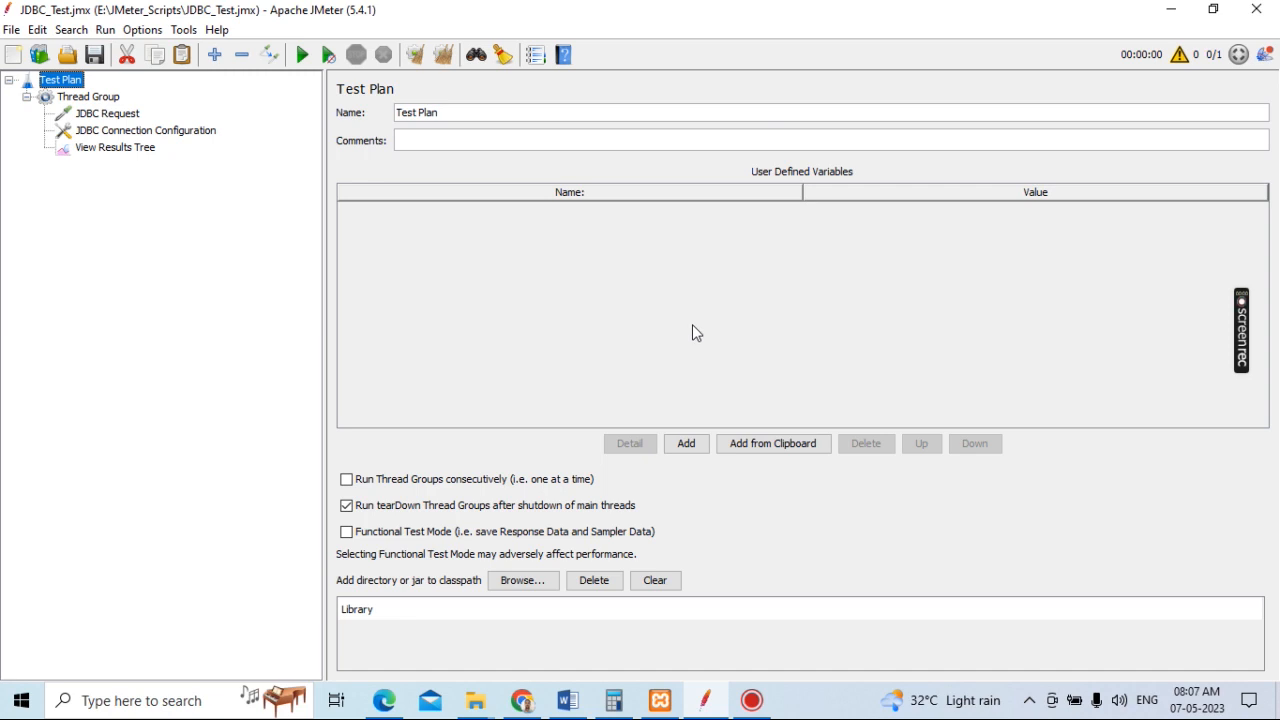
{"action": "left_click", "coordinate": [106, 99]}
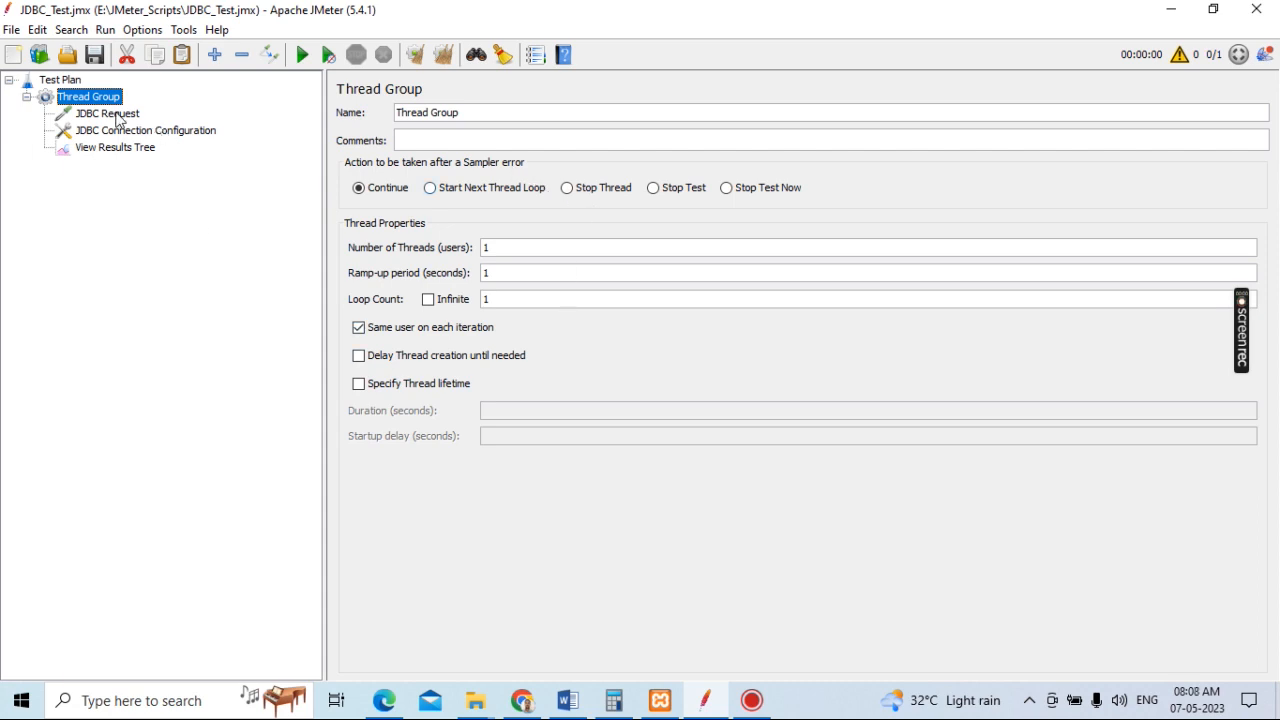
Compare the pool variable name in the JDBC Request with the one in the JDBC Connection Configuration.
{"action": "left_click", "coordinate": [118, 117]}
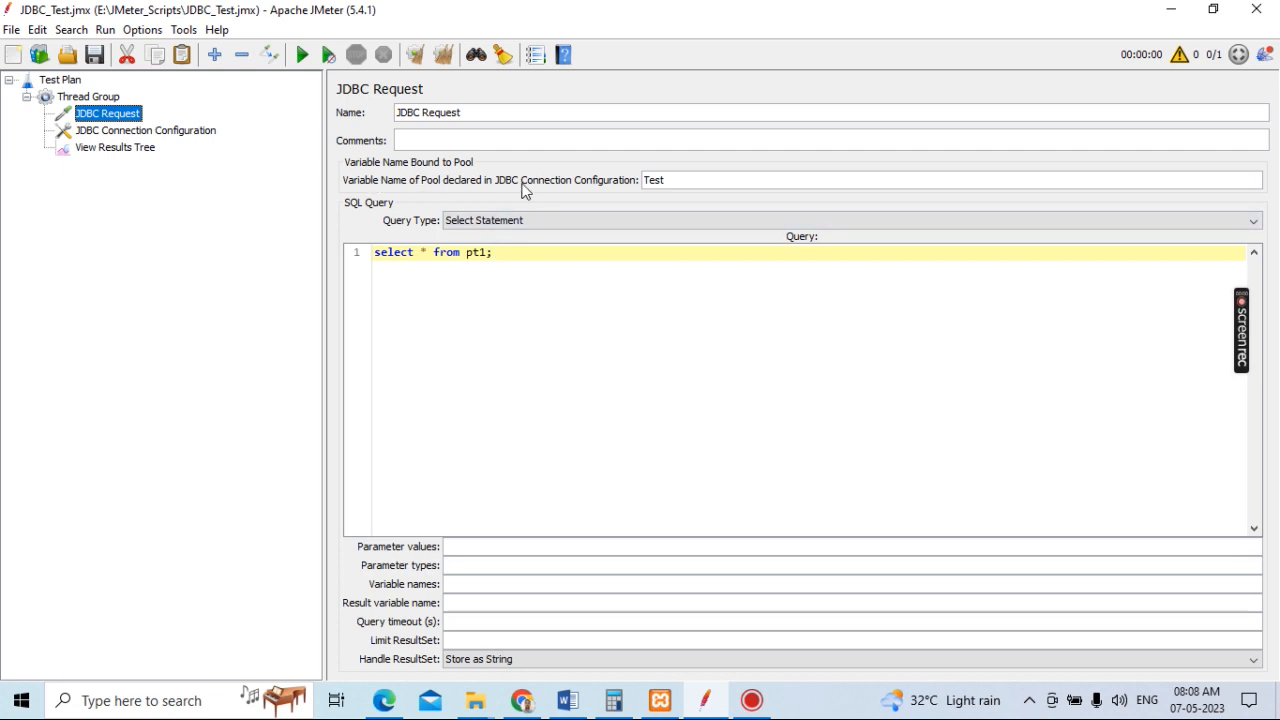
{"action": "left_click", "coordinate": [670, 179]}
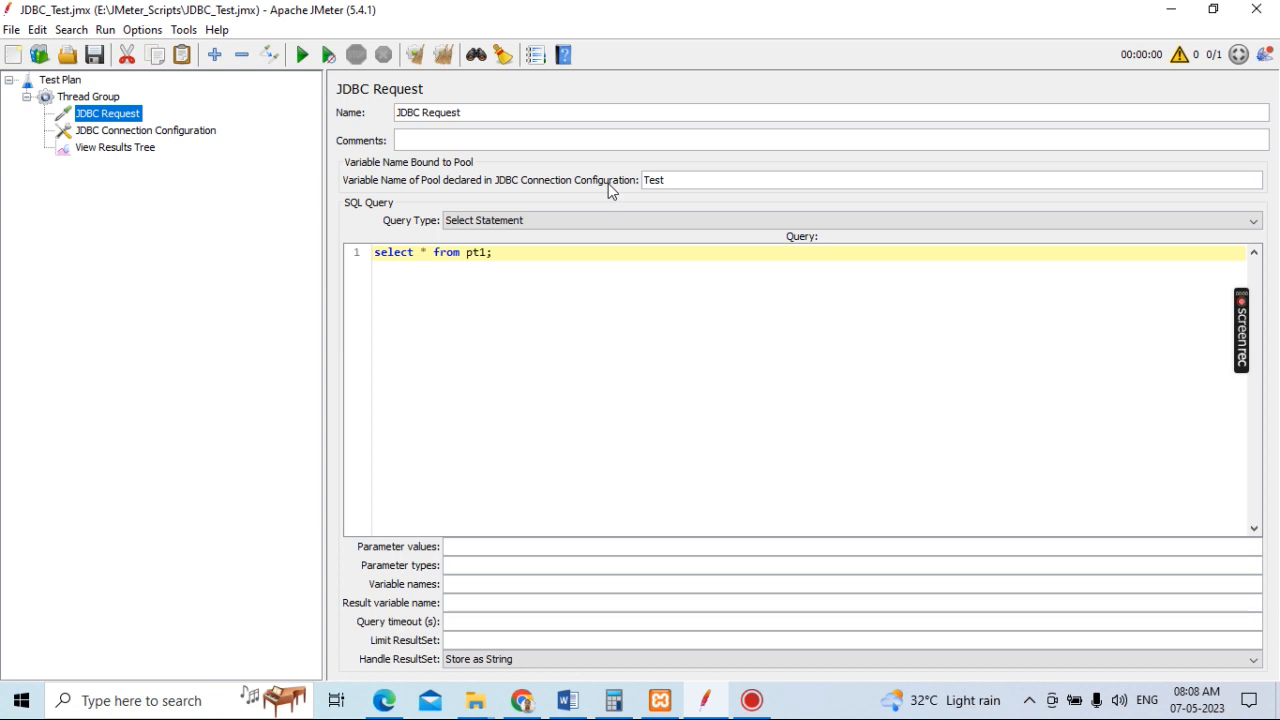
{"action": "double_click", "coordinate": [666, 177]}
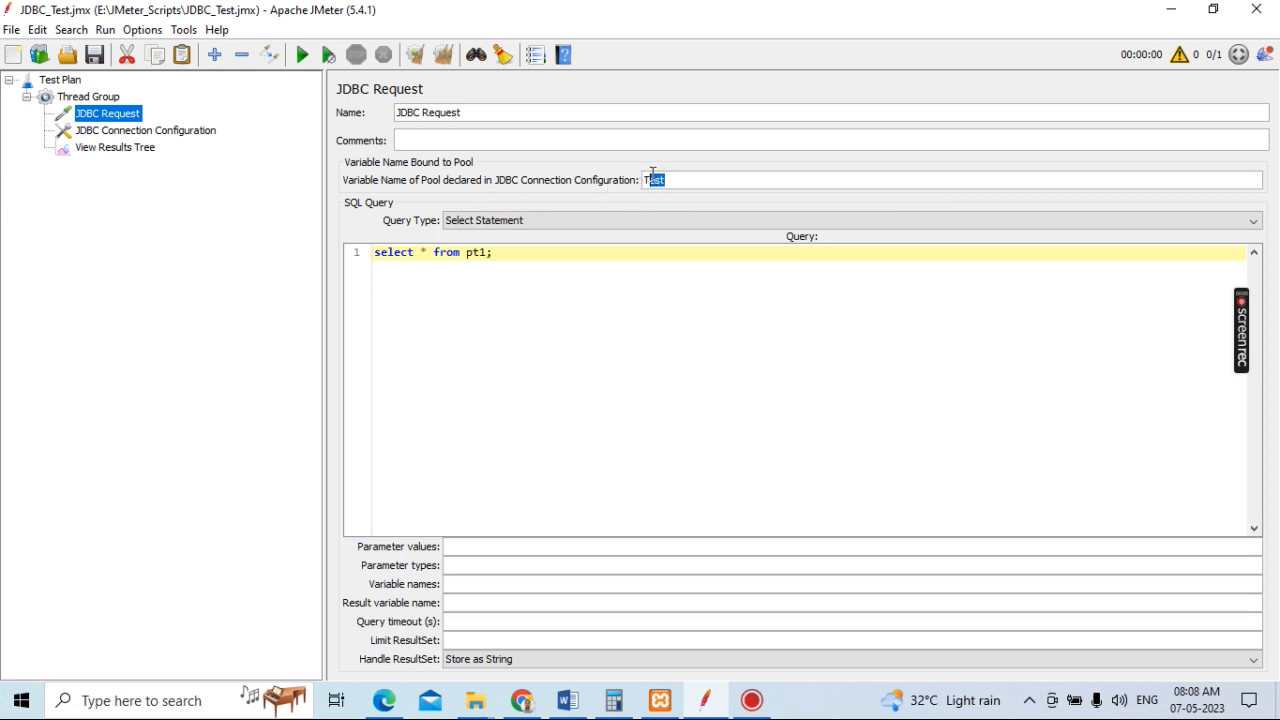
{"action": "left_click", "coordinate": [98, 133]}
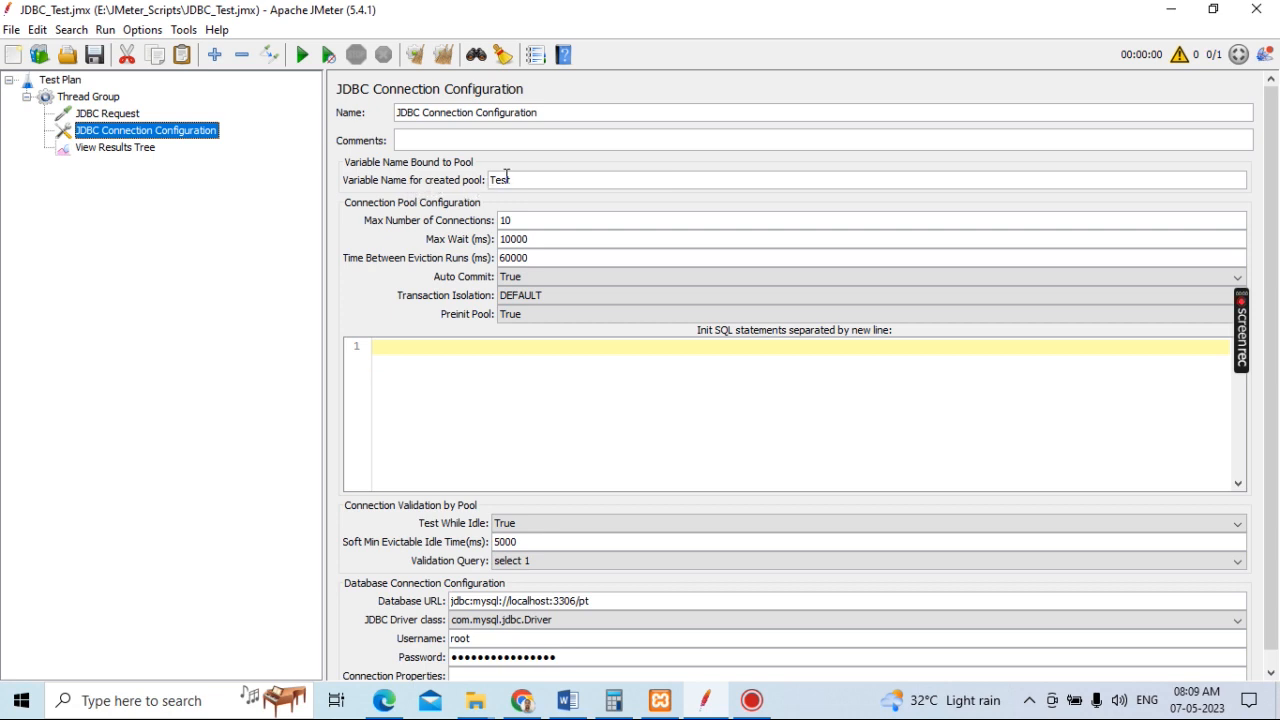
{"action": "left_click_drag", "start_coordinate": [519, 180], "coordinate": [488, 176]}
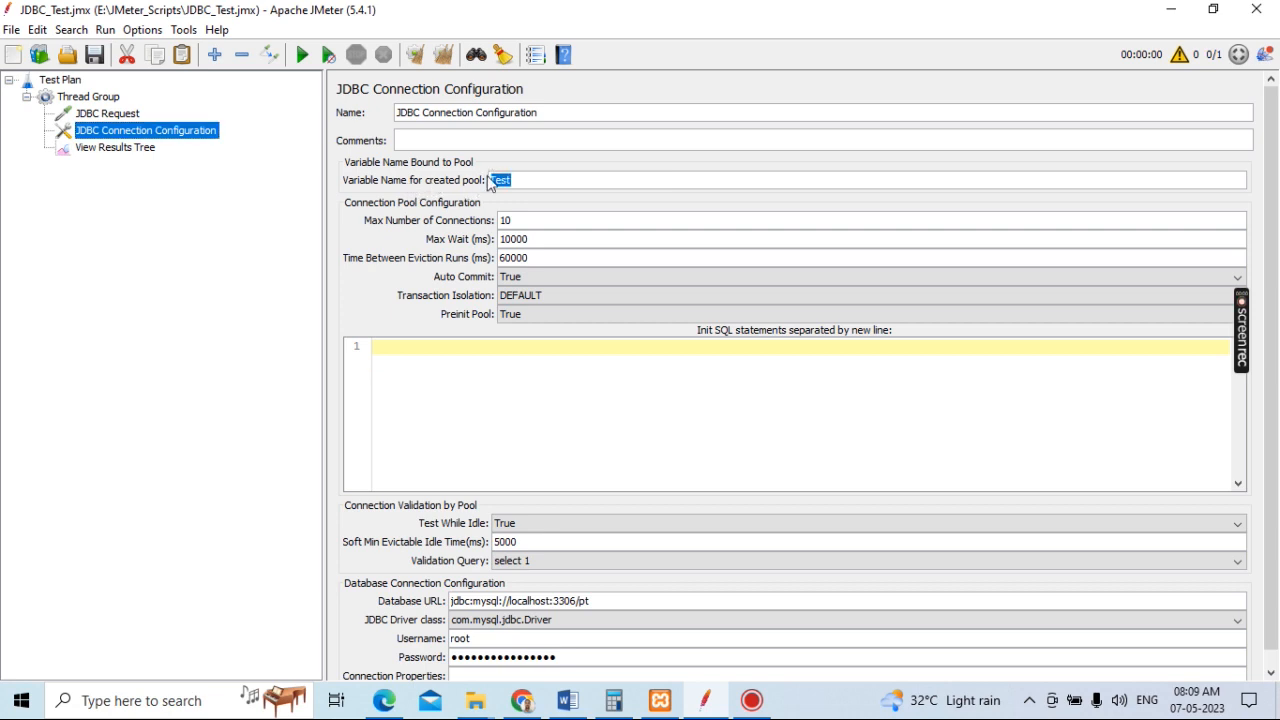
{"action": "left_click", "coordinate": [118, 118]}
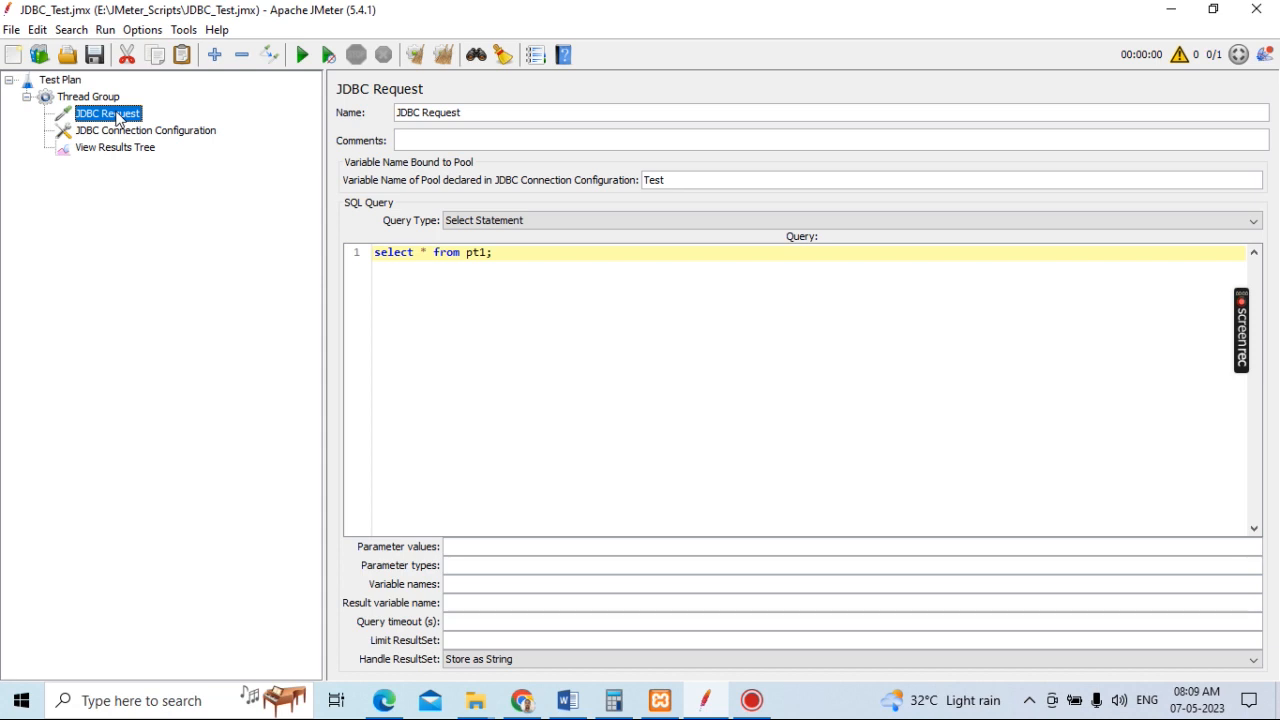
{"action": "left_click", "coordinate": [121, 132]}
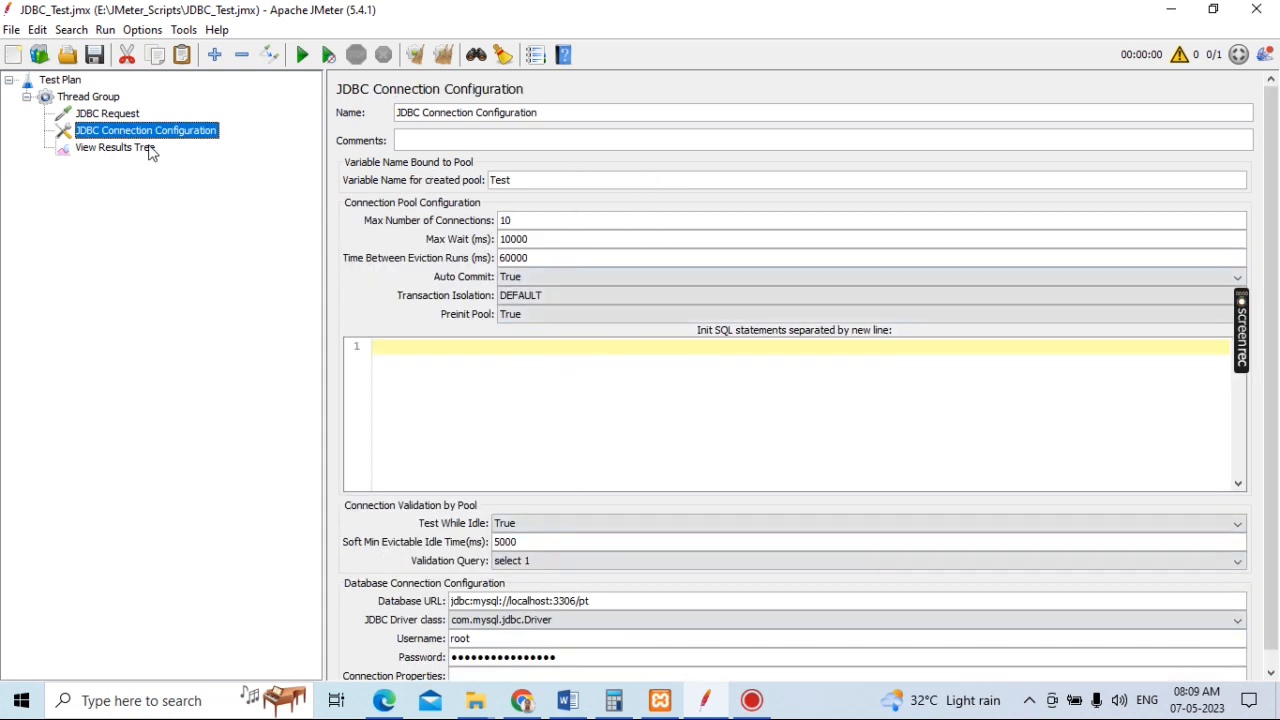
Review the JDBC Request's query settings and the database URL, driver class and credential fields of the JDBC Connection Configuration.
{"action": "left_click", "coordinate": [126, 117]}
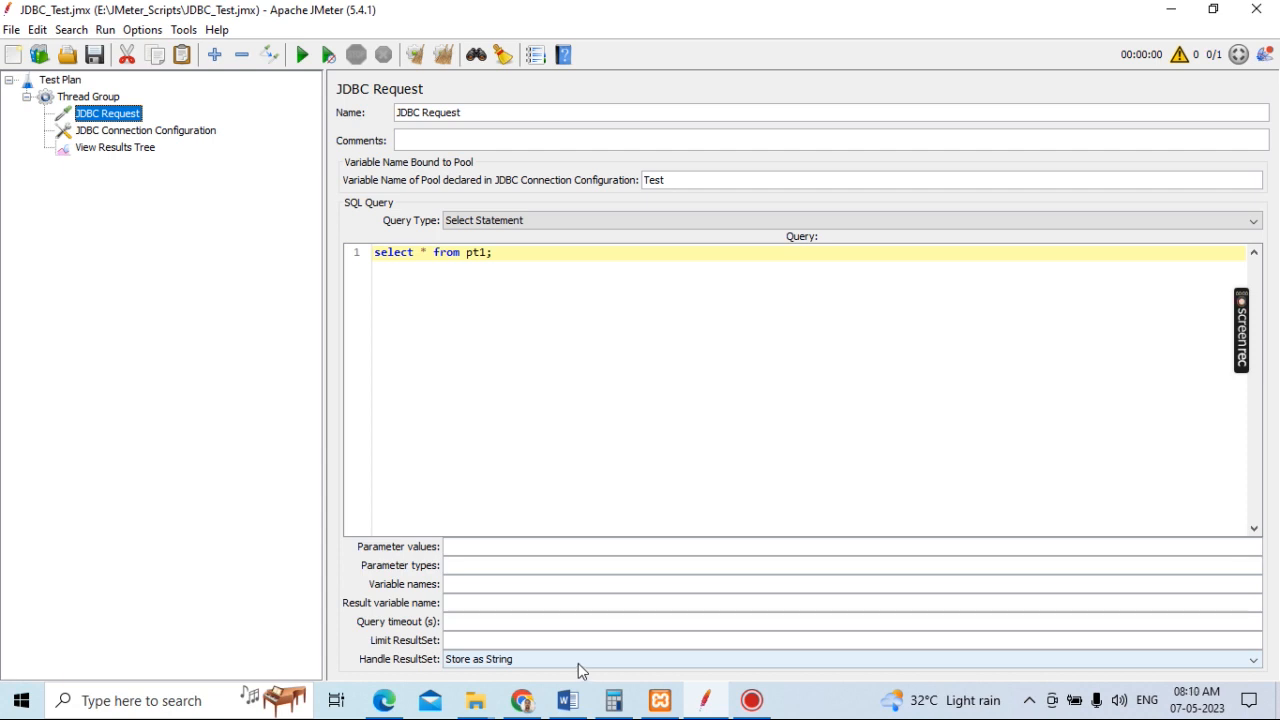
{"action": "left_click", "coordinate": [166, 132]}
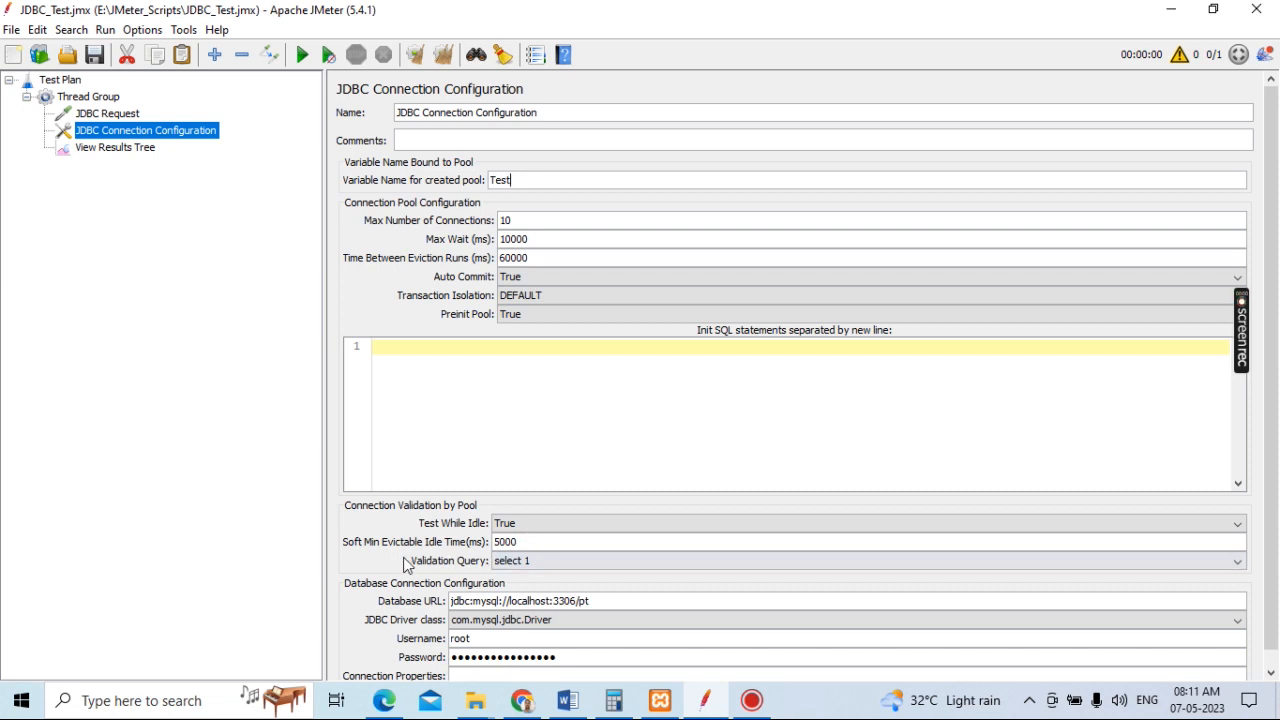
{"action": "mouse_move", "coordinate": [475, 567]}
{"action": "scroll", "coordinate": [1275, 447], "scroll_direction": "down", "scroll_amount": 1}
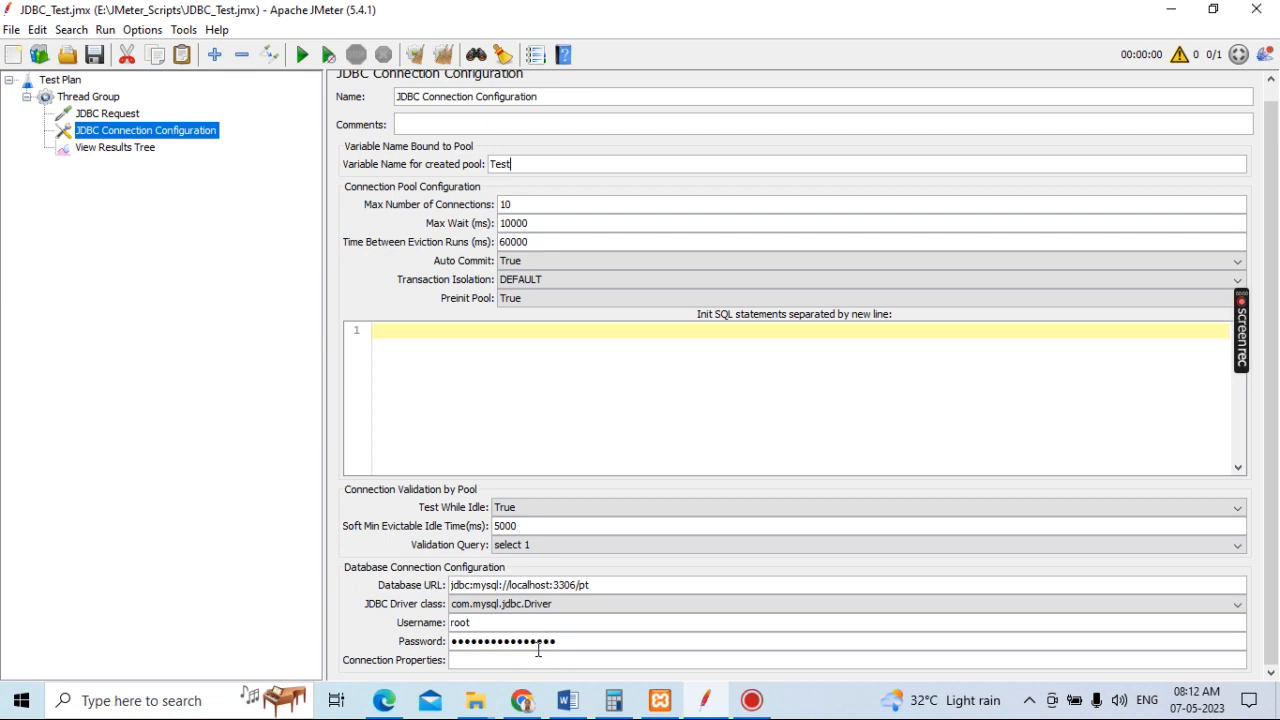
Run the test plan from View Results Tree and open the JDBC Request sample.
{"action": "left_click", "coordinate": [133, 150]}
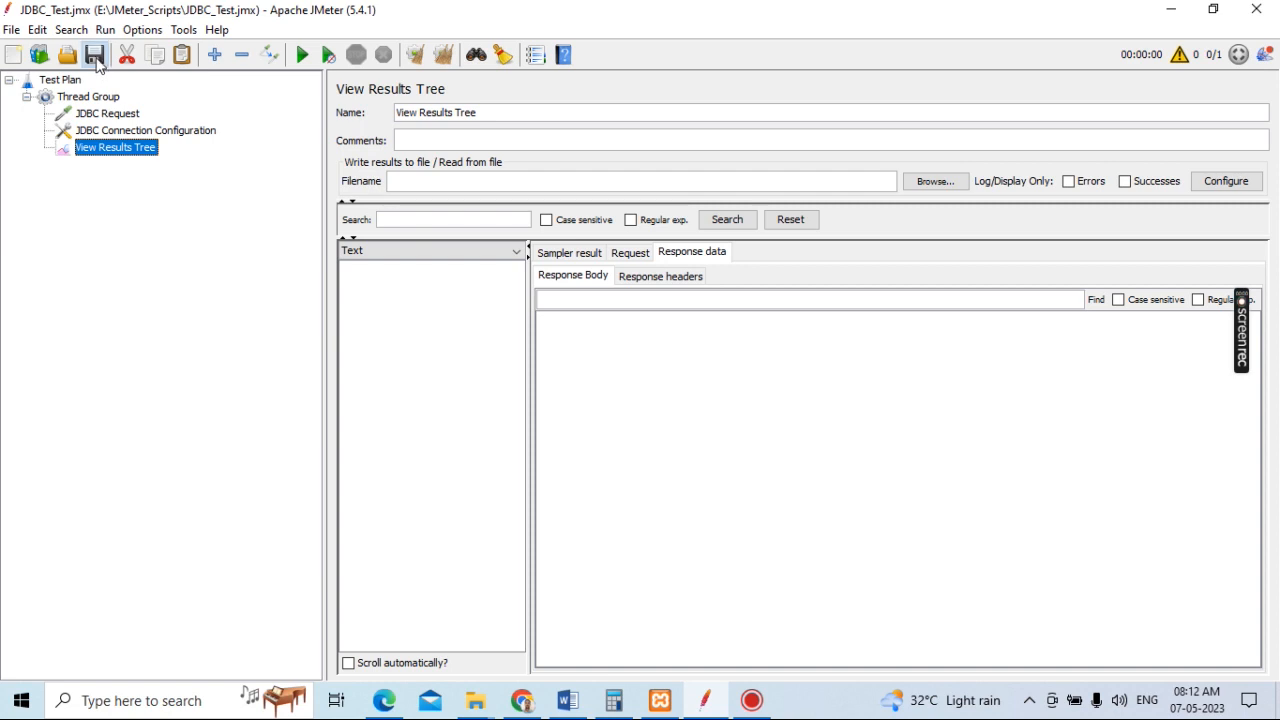
{"action": "left_click", "coordinate": [302, 56]}
{"action": "left_click", "coordinate": [391, 273]}
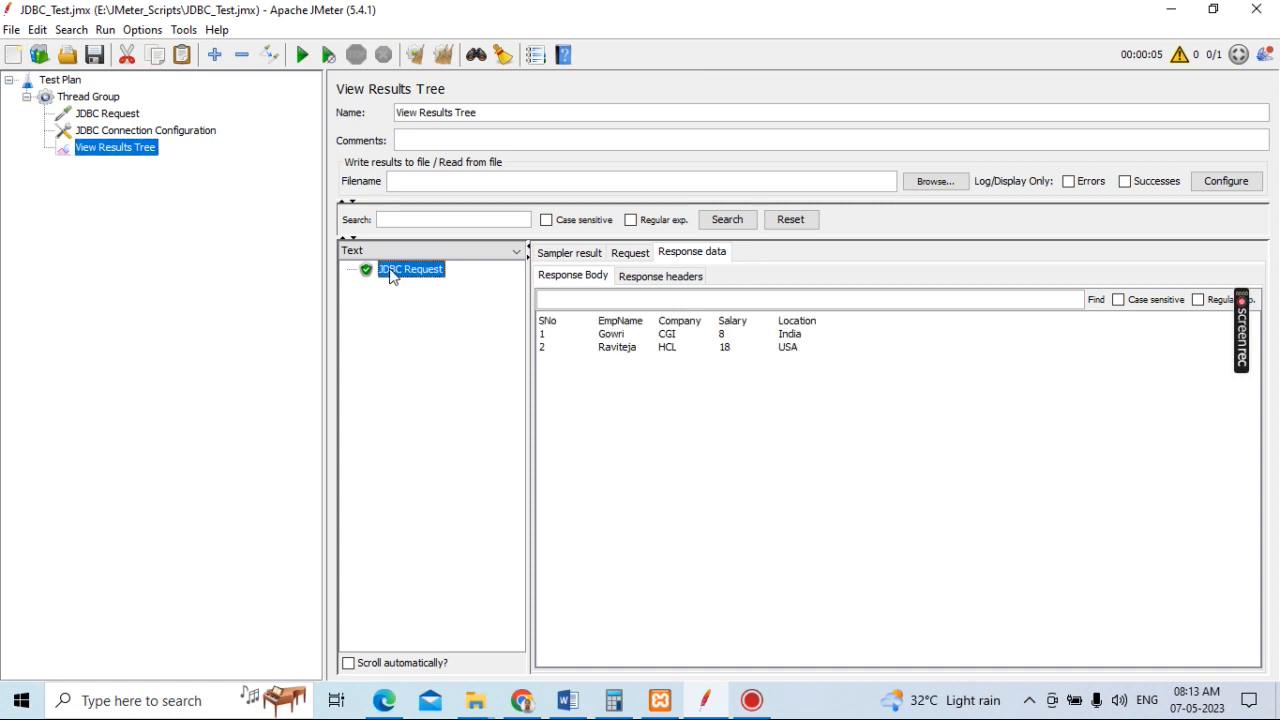
Inspect the JDBC Request sample's sampler result, request body, response data and response headers.
{"action": "left_click", "coordinate": [568, 256]}
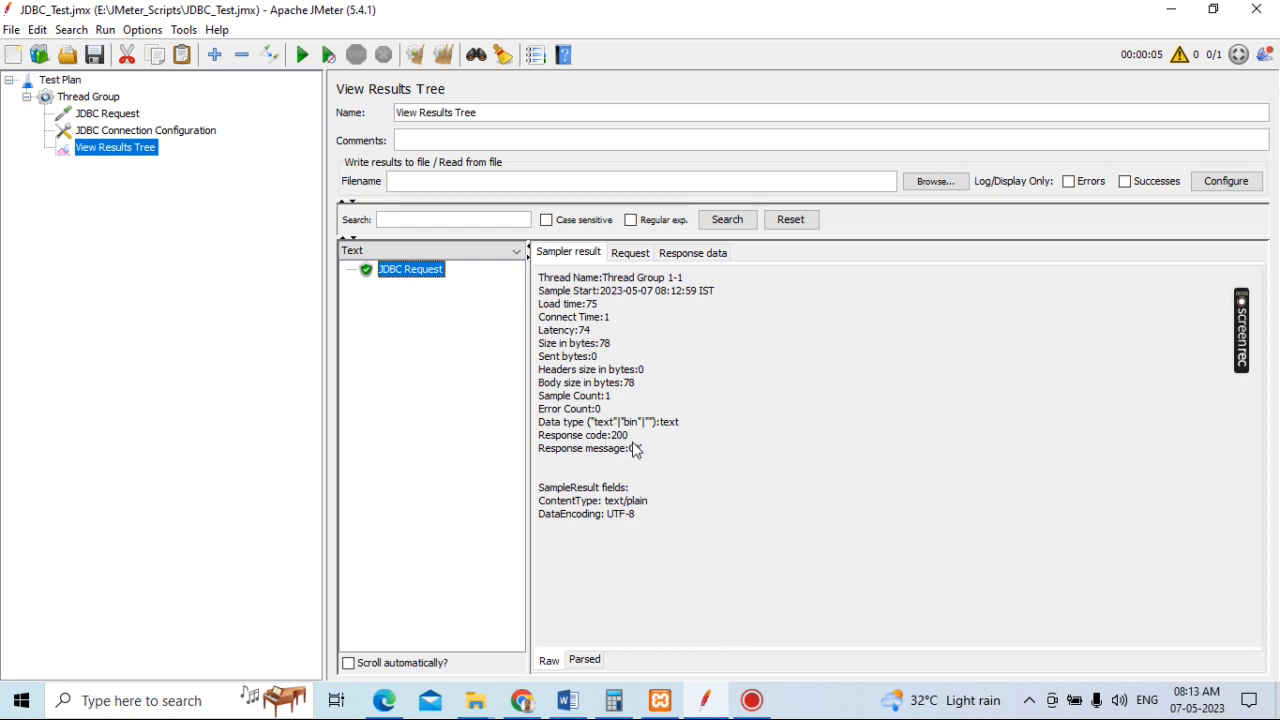
{"action": "left_click", "coordinate": [634, 254]}
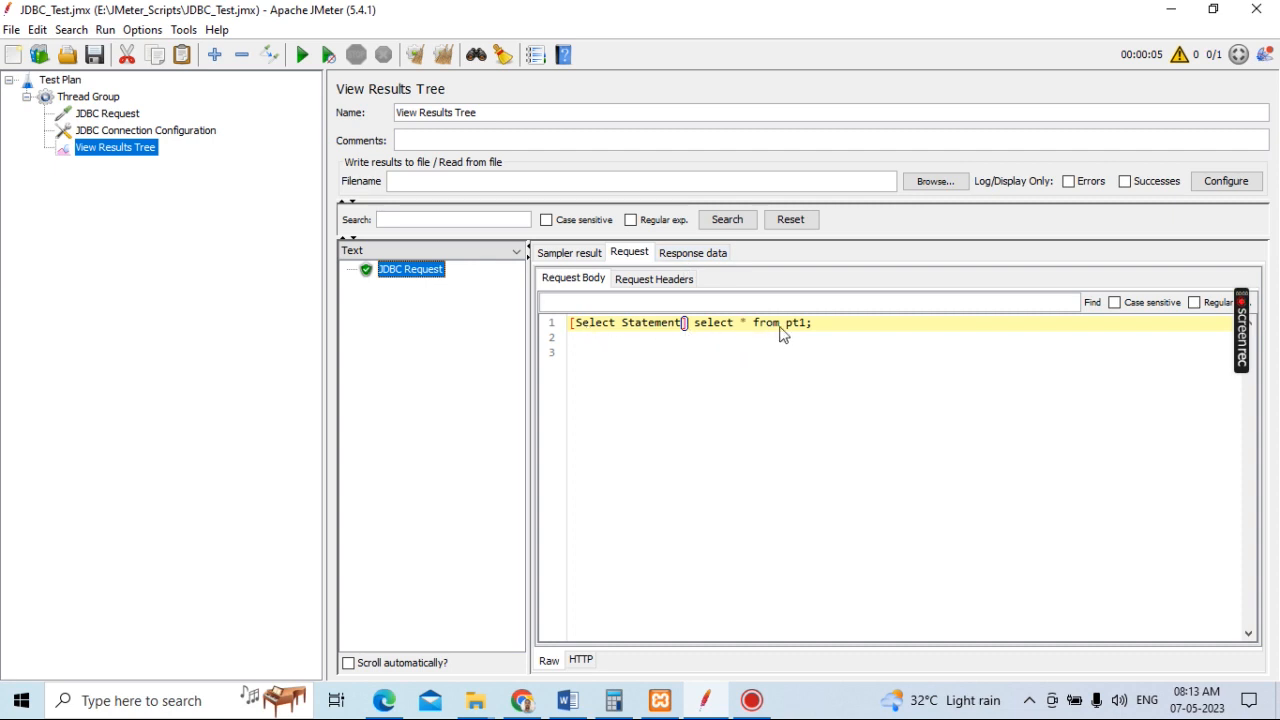
{"action": "left_click", "coordinate": [692, 253]}
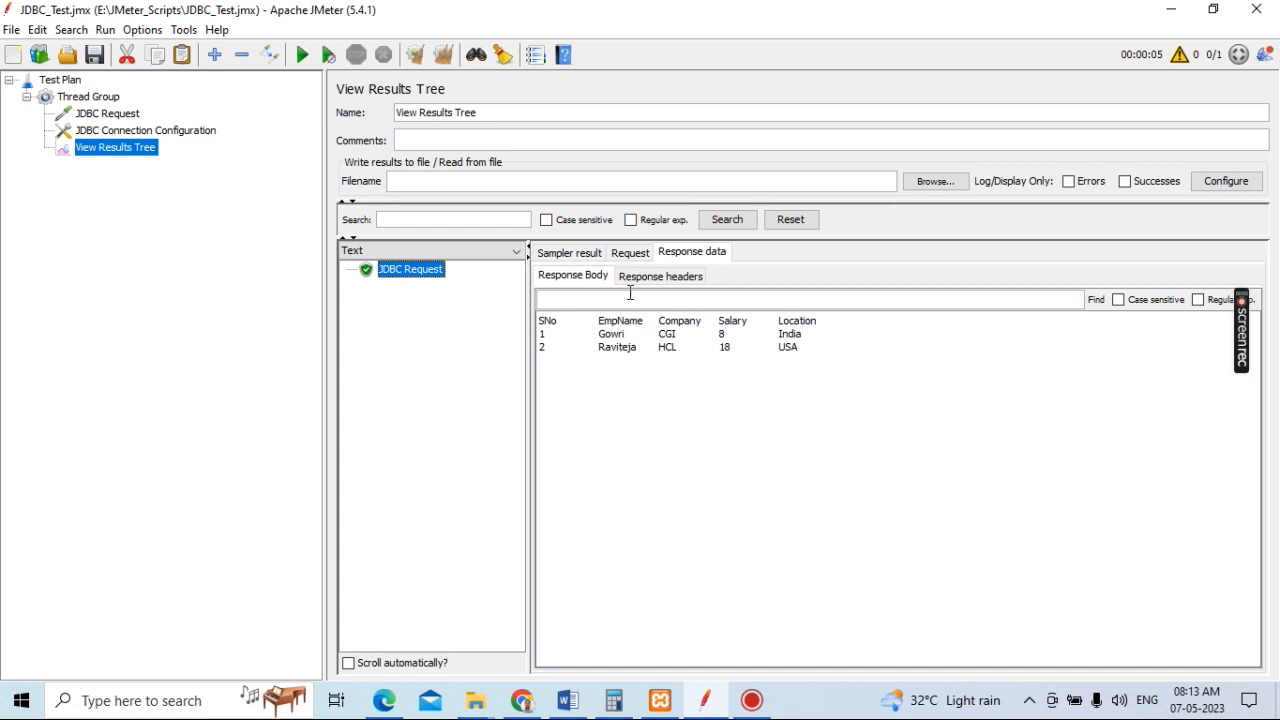
{"action": "left_click", "coordinate": [664, 283]}
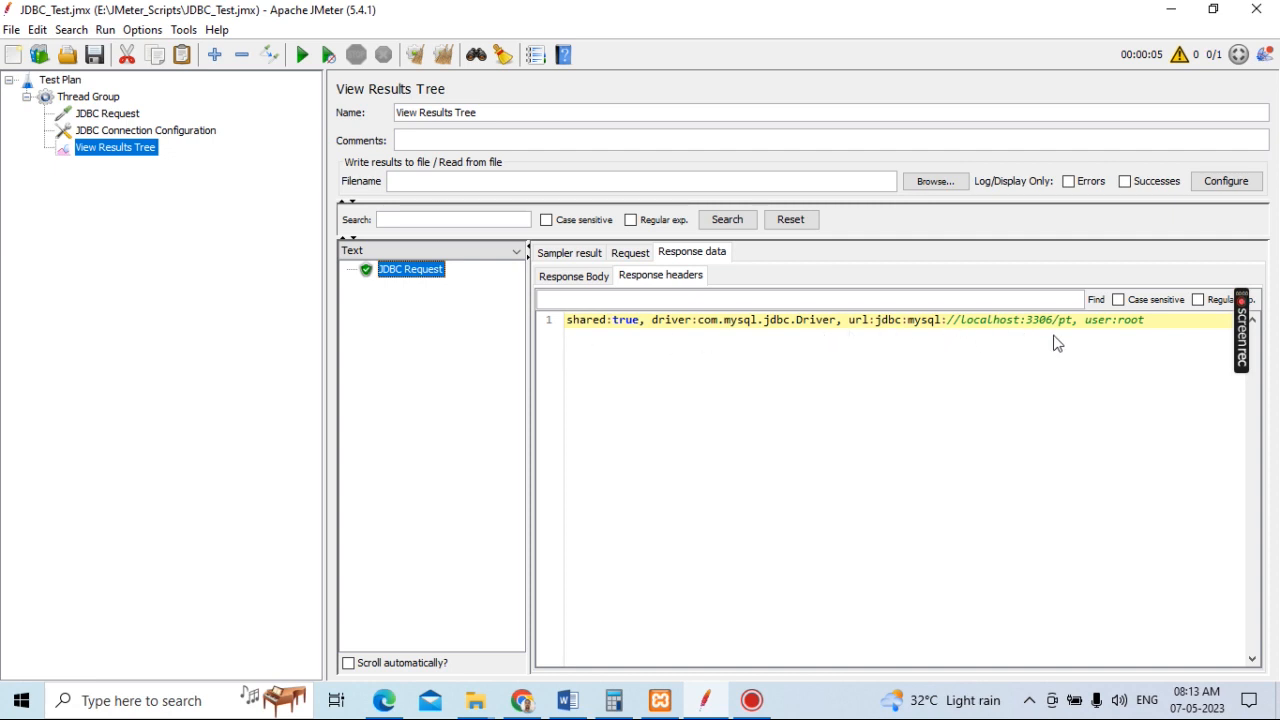
Compare the sample's response body with table pt1 in phpMyAdmin in Edge, and return to JMeter.
{"action": "left_click", "coordinate": [594, 276]}
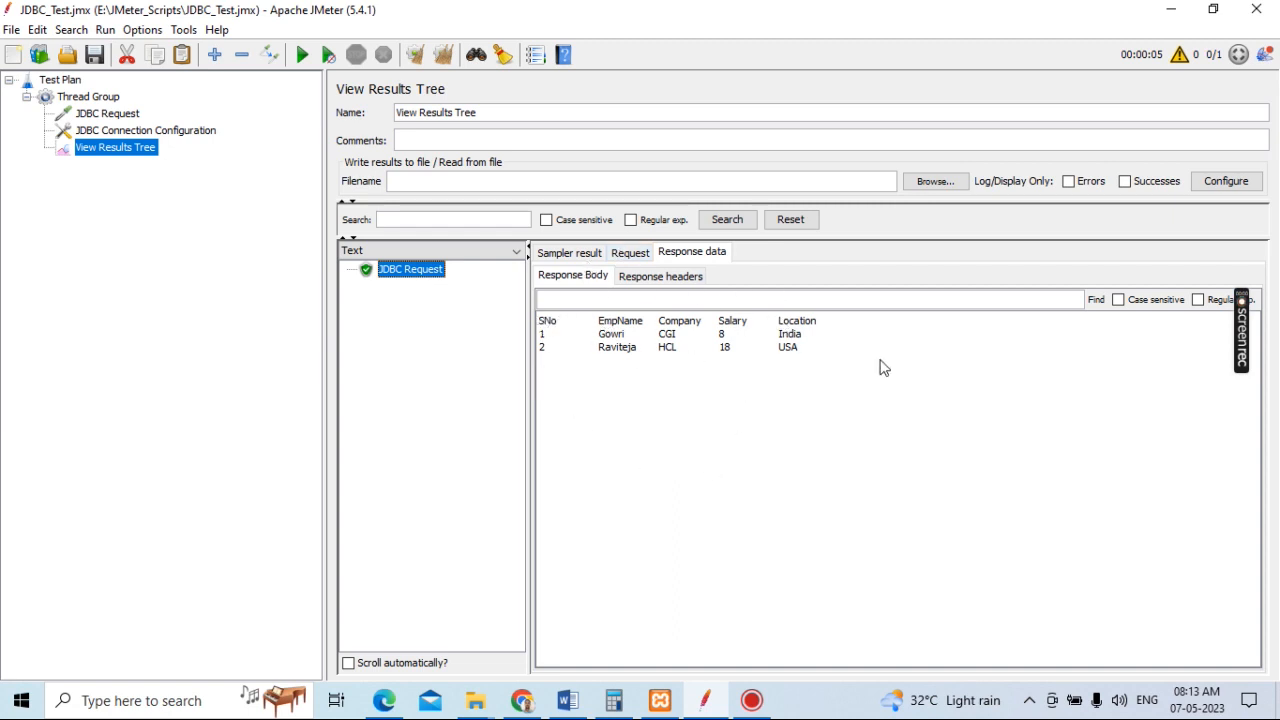
{"action": "left_click", "coordinate": [386, 702]}
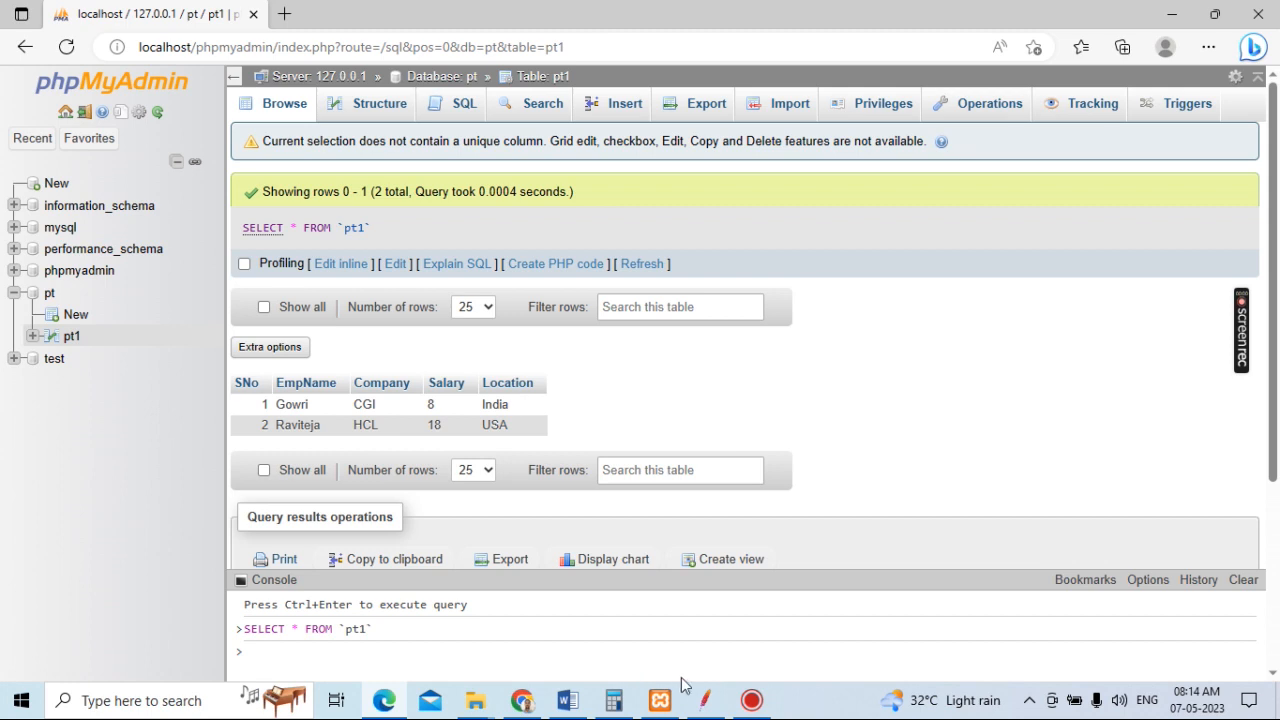
{"action": "left_click", "coordinate": [705, 700]}
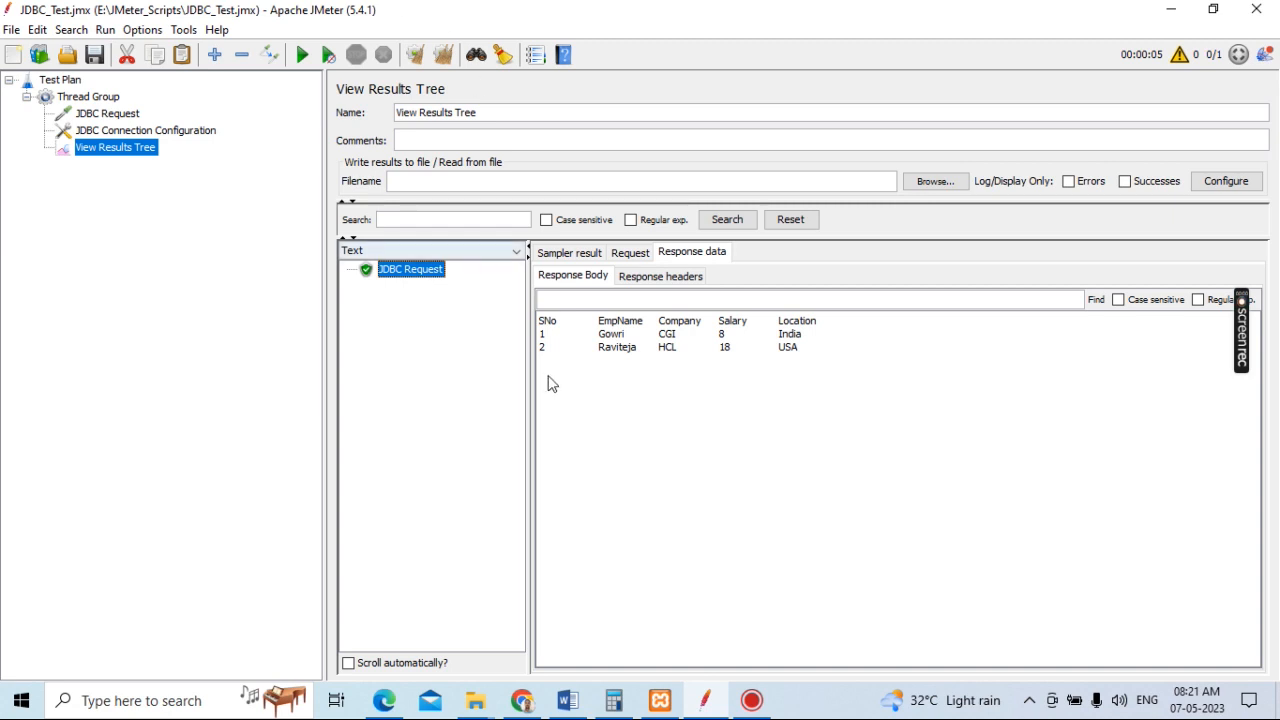
Switch to the DB_Testing Word document and review Steps 3 and 4, highlighting the select query, JDBC Connection Configuration heading and password.
{"action": "left_click", "coordinate": [568, 702]}
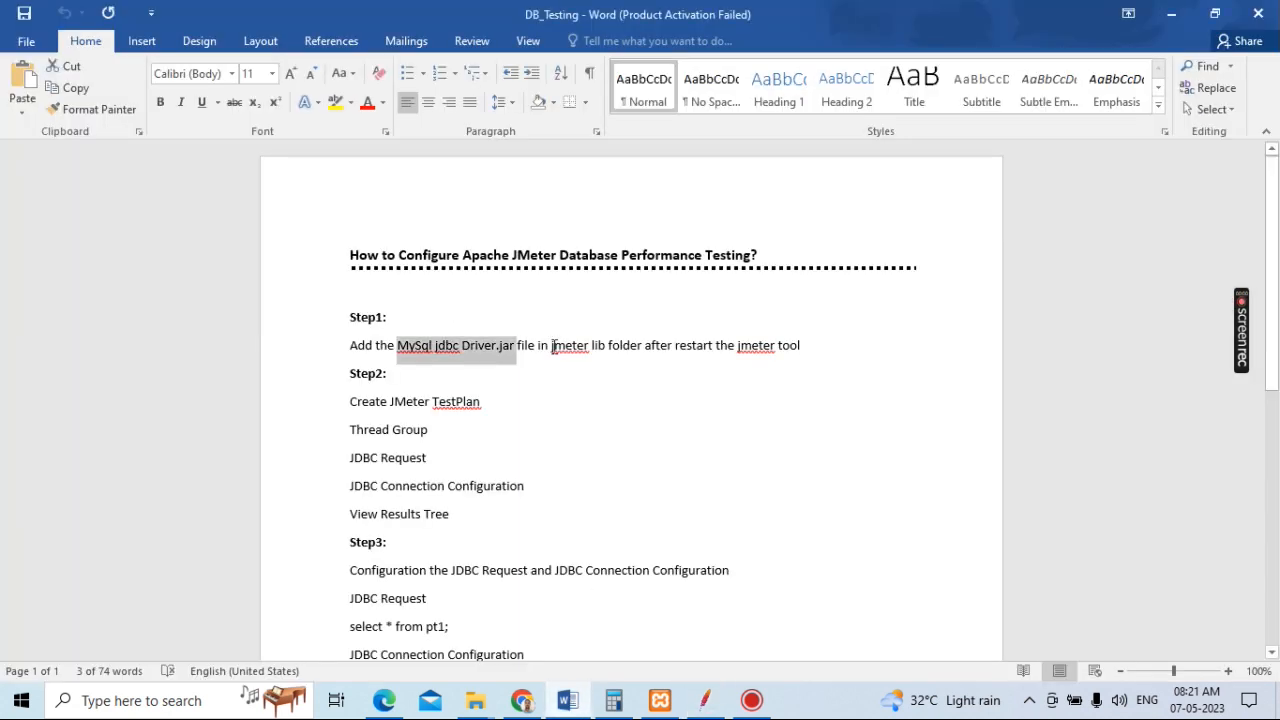
{"action": "scroll", "coordinate": [544, 424], "scroll_direction": "down", "scroll_amount": 2}
{"action": "scroll", "coordinate": [544, 424], "scroll_direction": "down", "scroll_amount": 1}
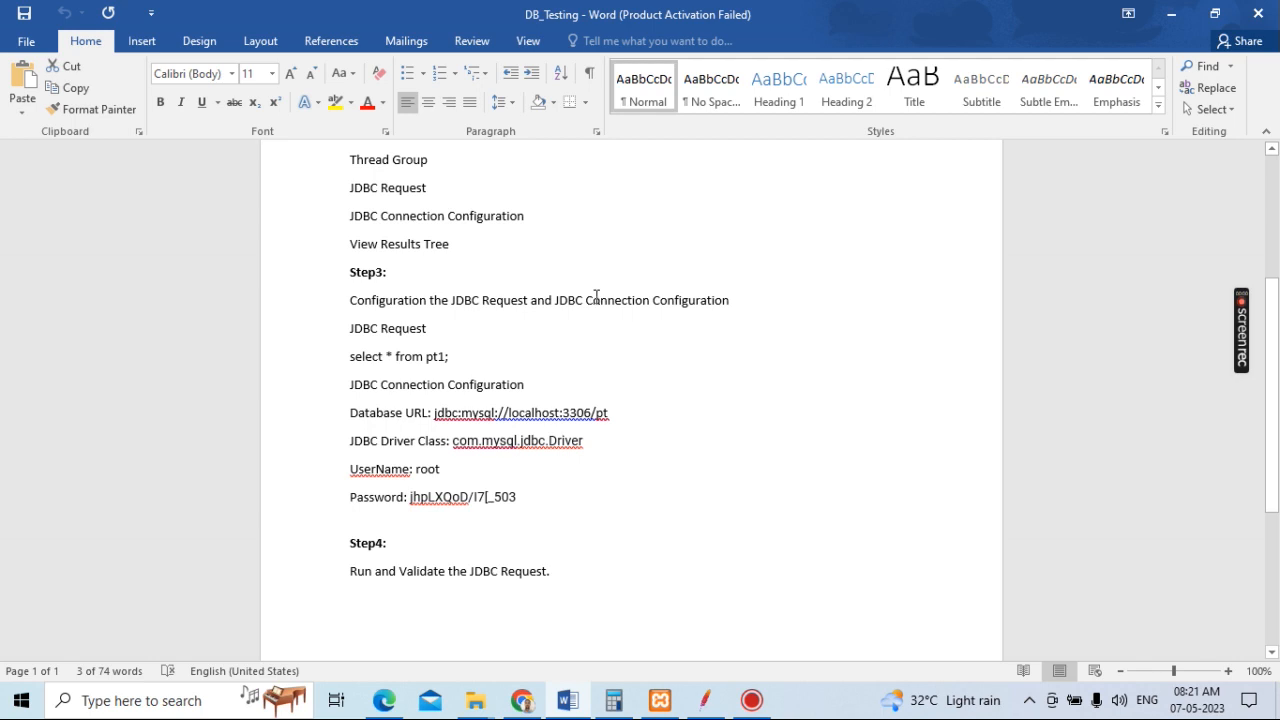
{"action": "left_click_drag", "start_coordinate": [348, 328], "coordinate": [349, 357]}
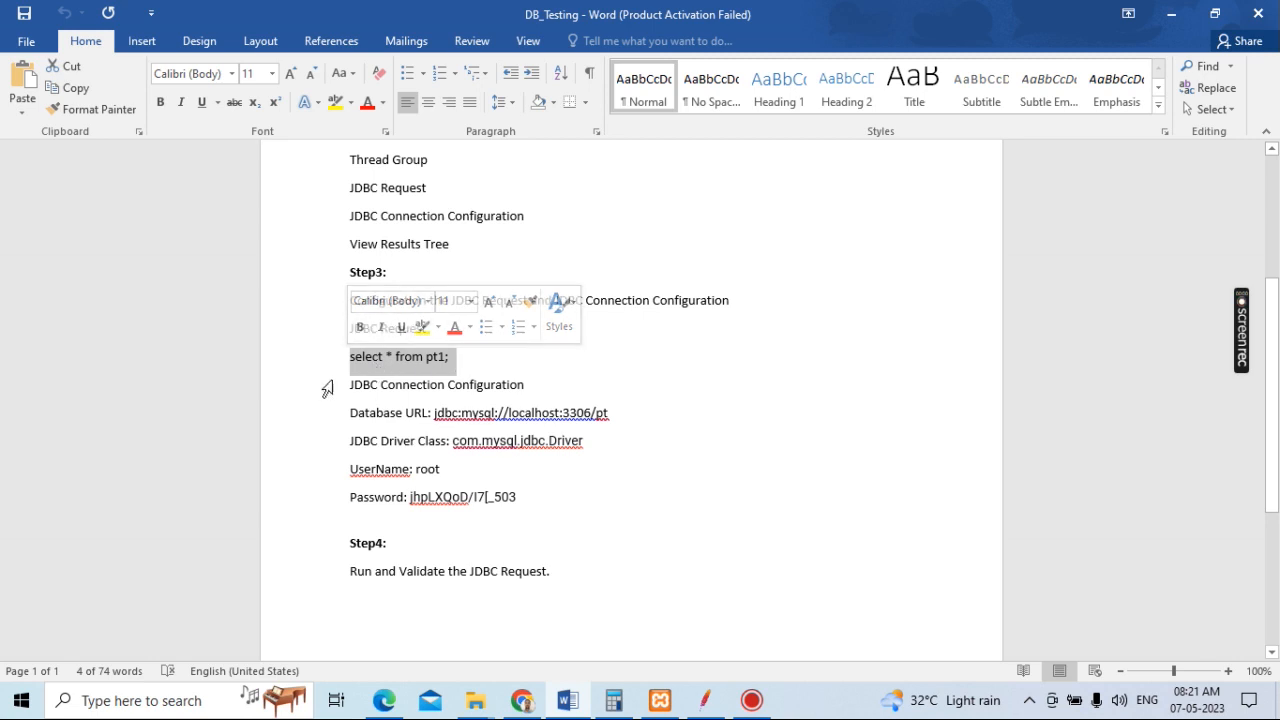
{"action": "scroll", "coordinate": [440, 365], "scroll_direction": "down", "scroll_amount": 1}
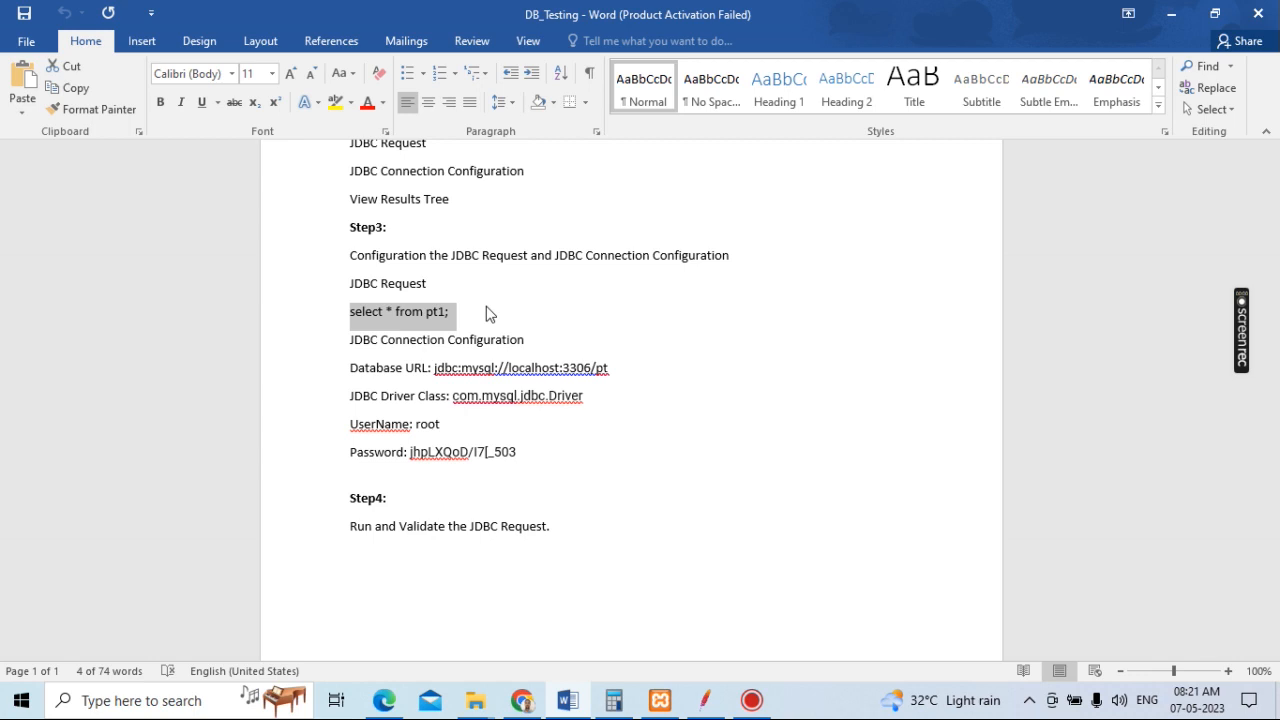
{"action": "left_click_drag", "start_coordinate": [348, 339], "coordinate": [729, 325]}
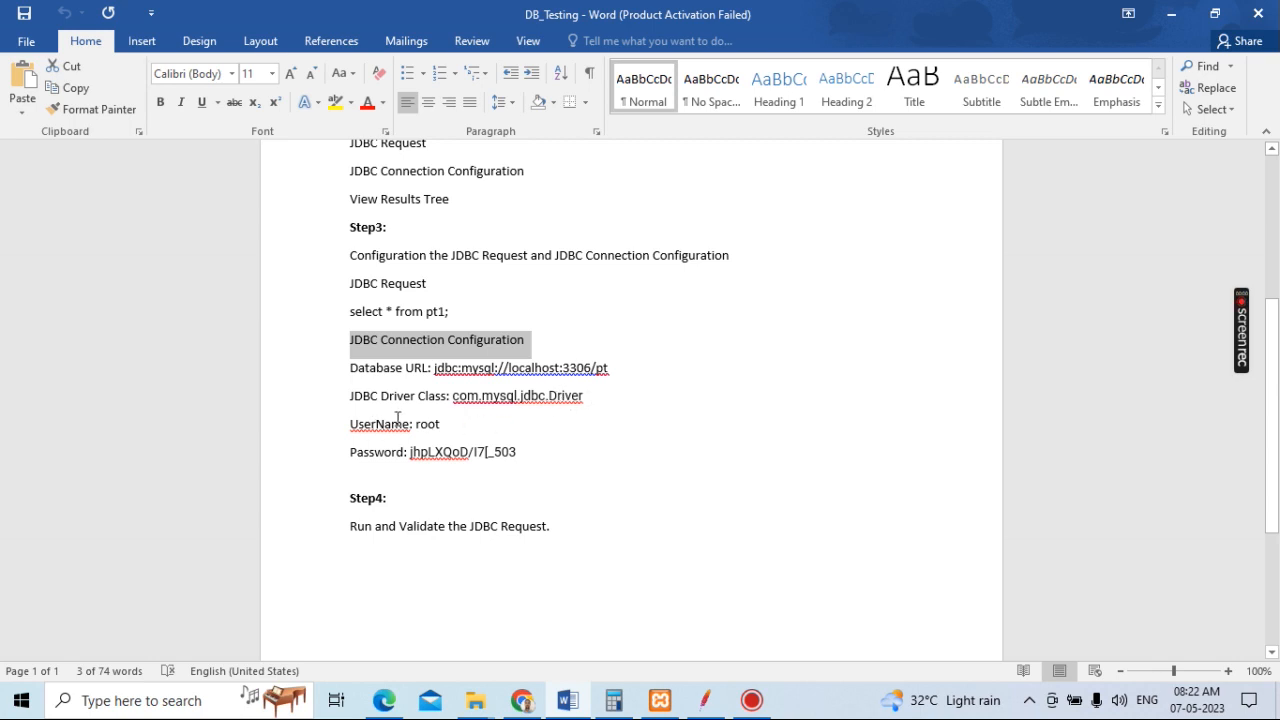
{"action": "left_click_drag", "start_coordinate": [416, 424], "coordinate": [527, 452]}
{"action": "scroll", "coordinate": [618, 473], "scroll_direction": "down", "scroll_amount": 1}
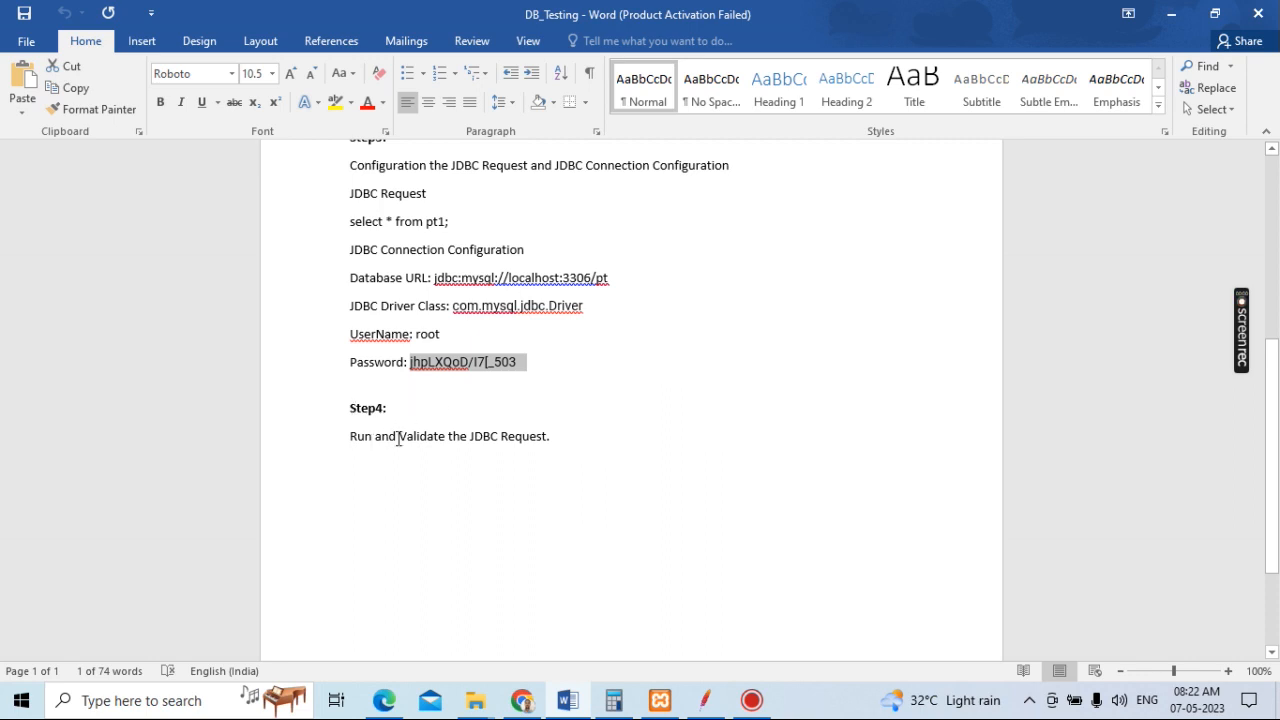
{"action": "scroll", "coordinate": [598, 434], "scroll_direction": "down", "scroll_amount": 2}
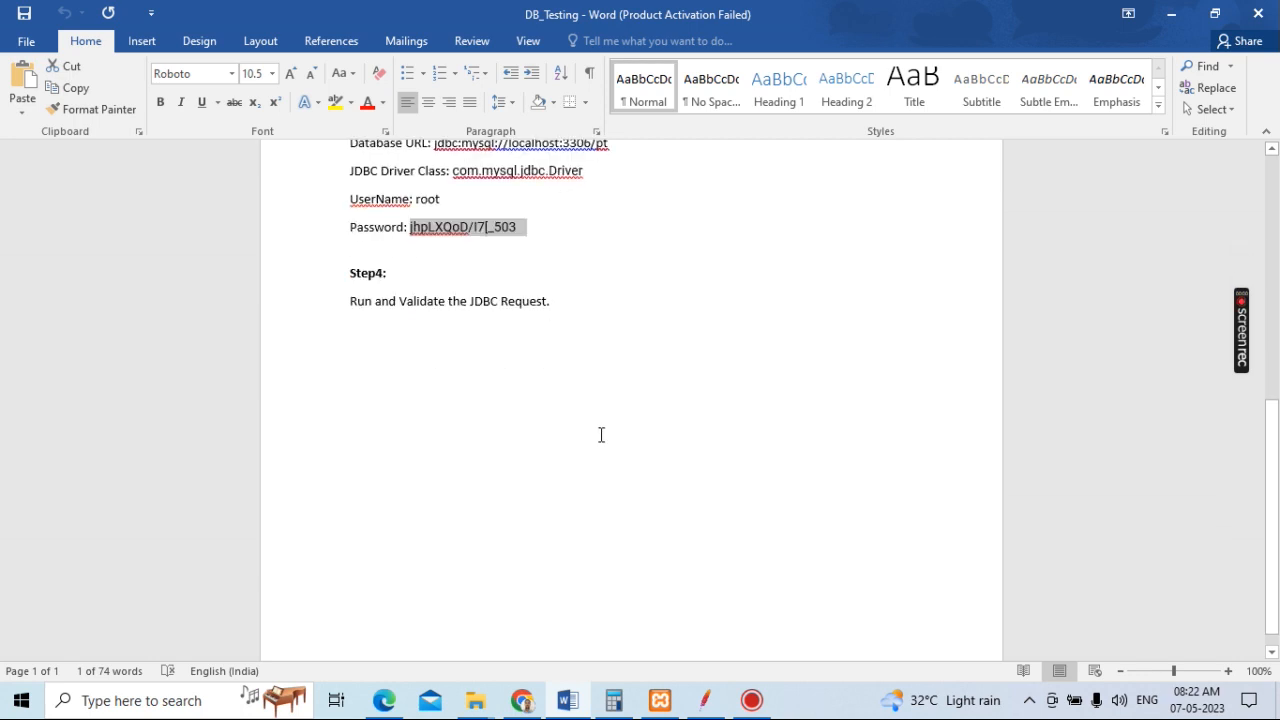
Switch back to JMeter and reopen the JDBC Connection Configuration to view its database connection settings.
{"action": "left_click", "coordinate": [703, 700]}
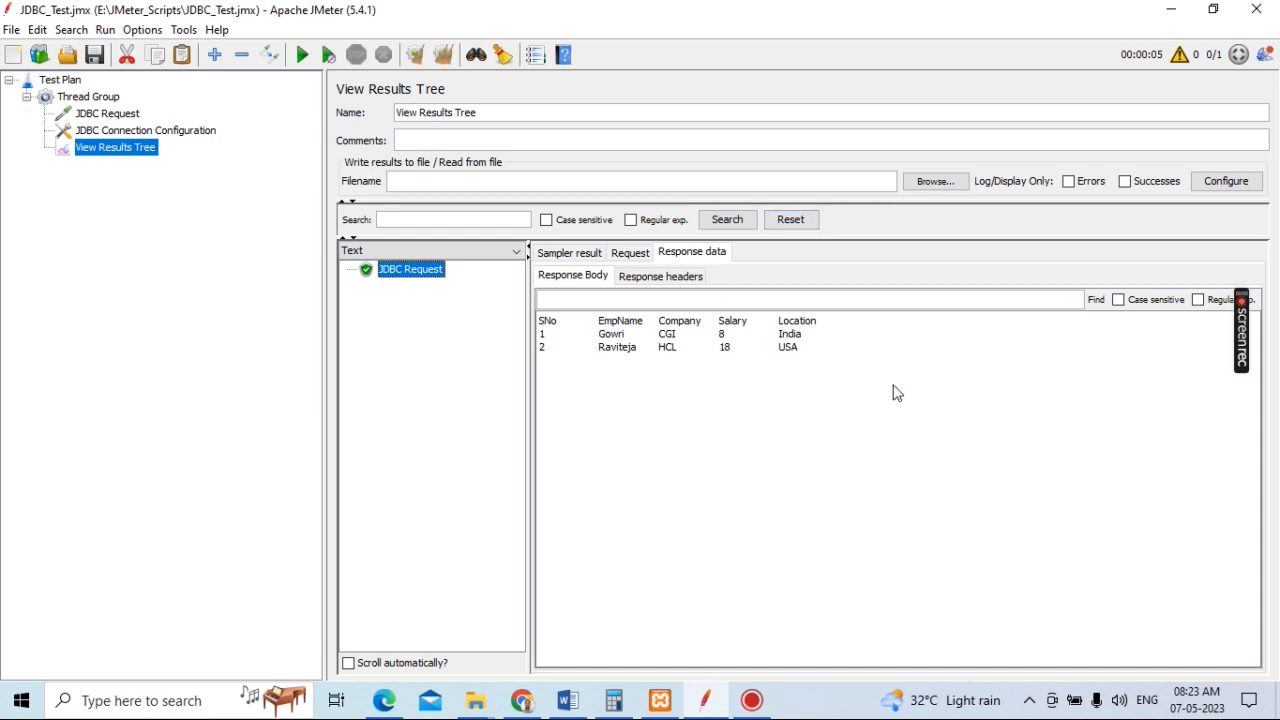
{"action": "left_click", "coordinate": [134, 132]}
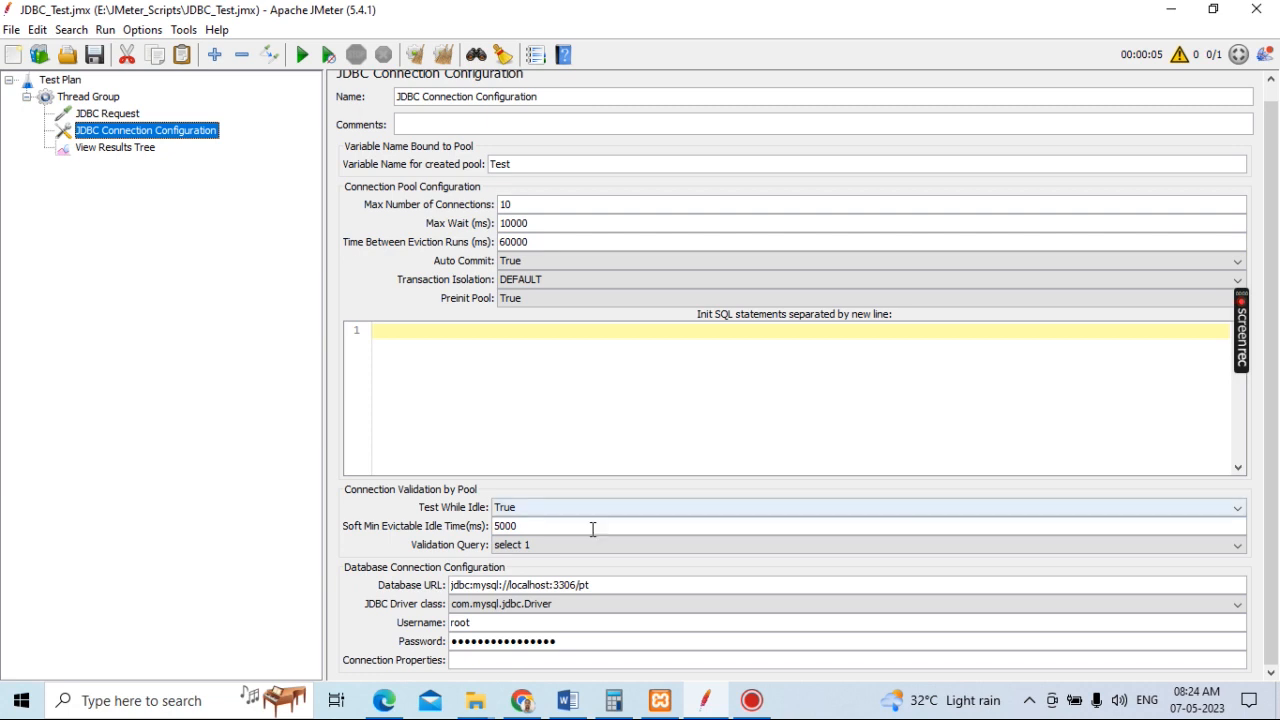
Switch to phpMyAdmin in Edge, open the SQL query editor for table pt1, and clear the default statement.
{"action": "left_click", "coordinate": [386, 703]}
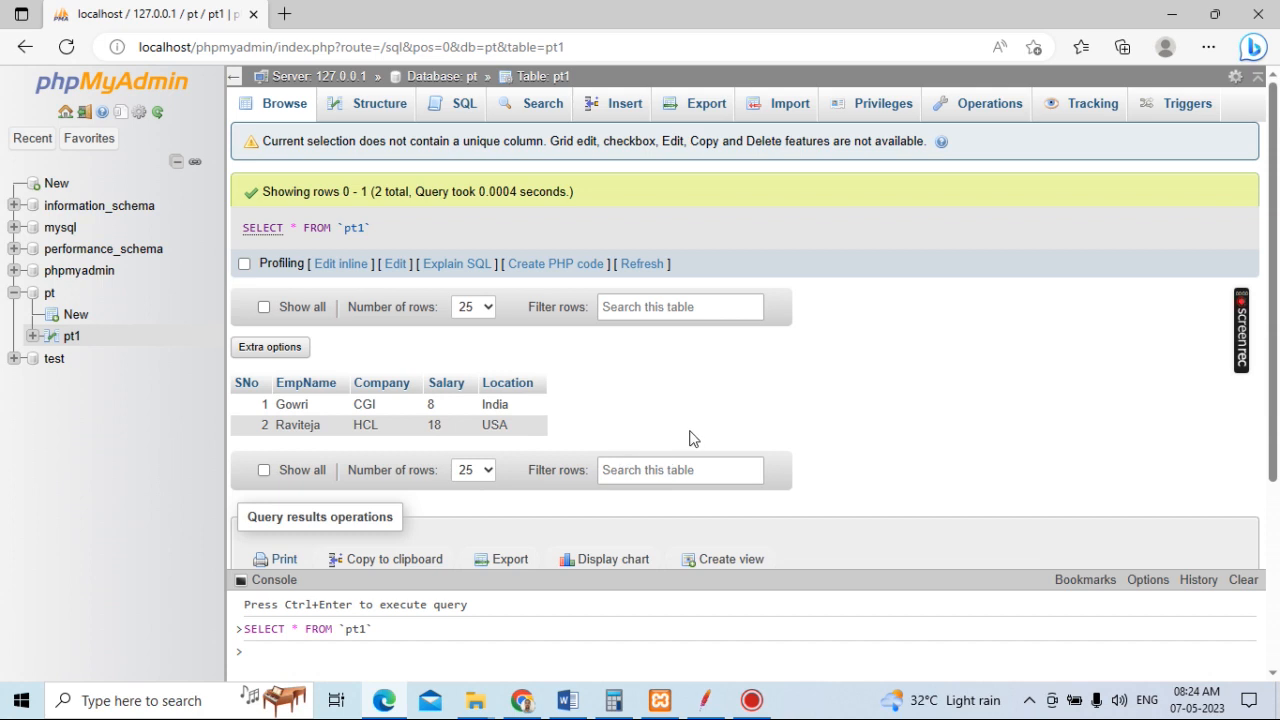
{"action": "left_click", "coordinate": [463, 115]}
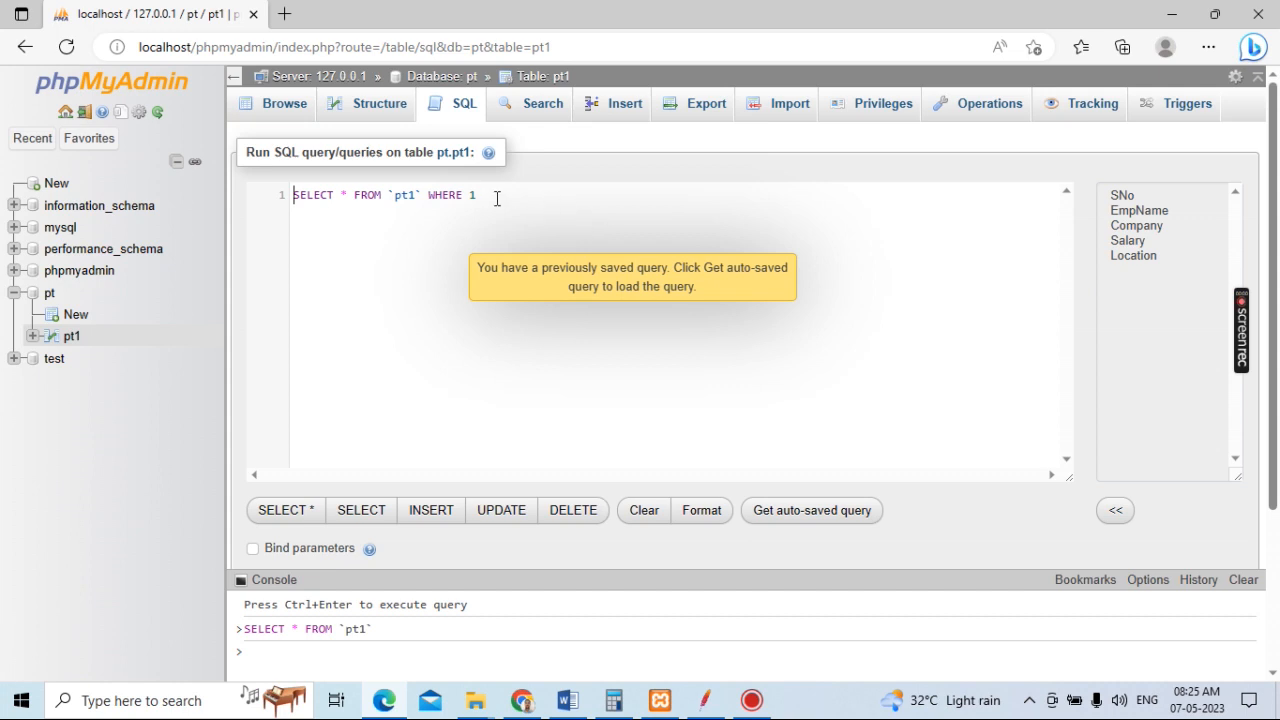
{"action": "left_click", "coordinate": [496, 197]}
{"action": "left_click_drag", "start_coordinate": [476, 195], "coordinate": [291, 195]}
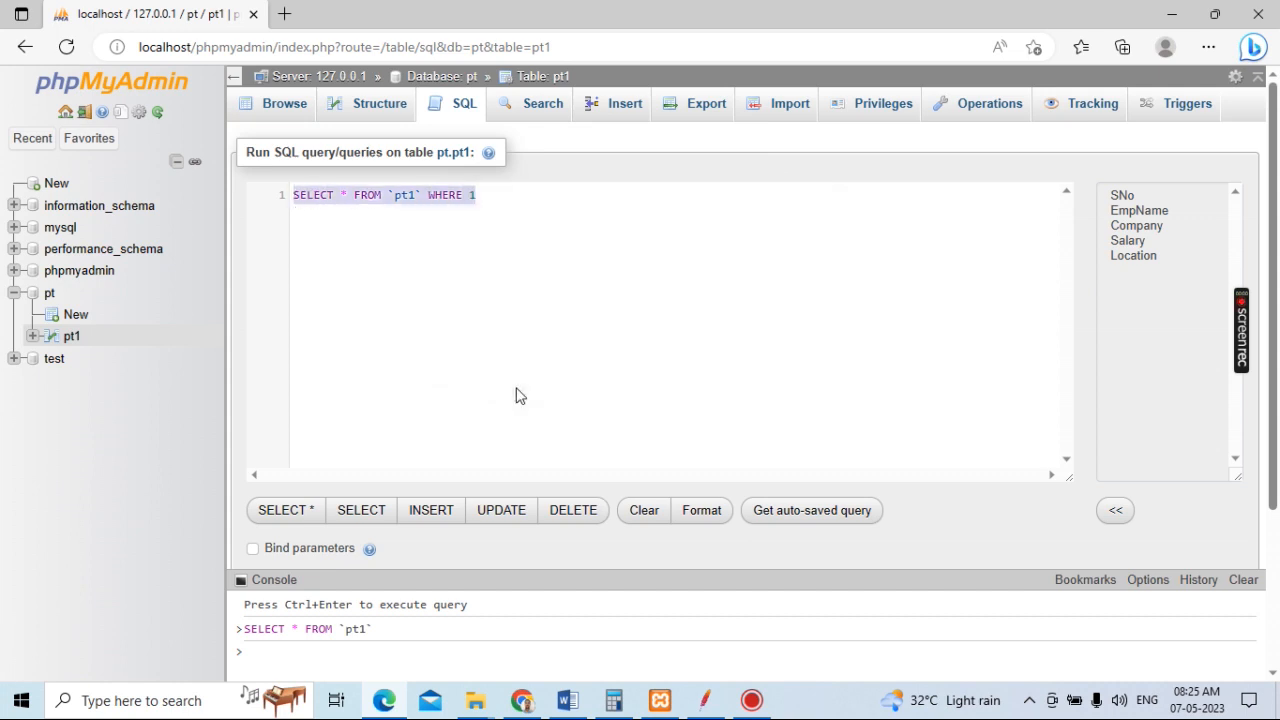
{"action": "key", "text": "BackSpace"}
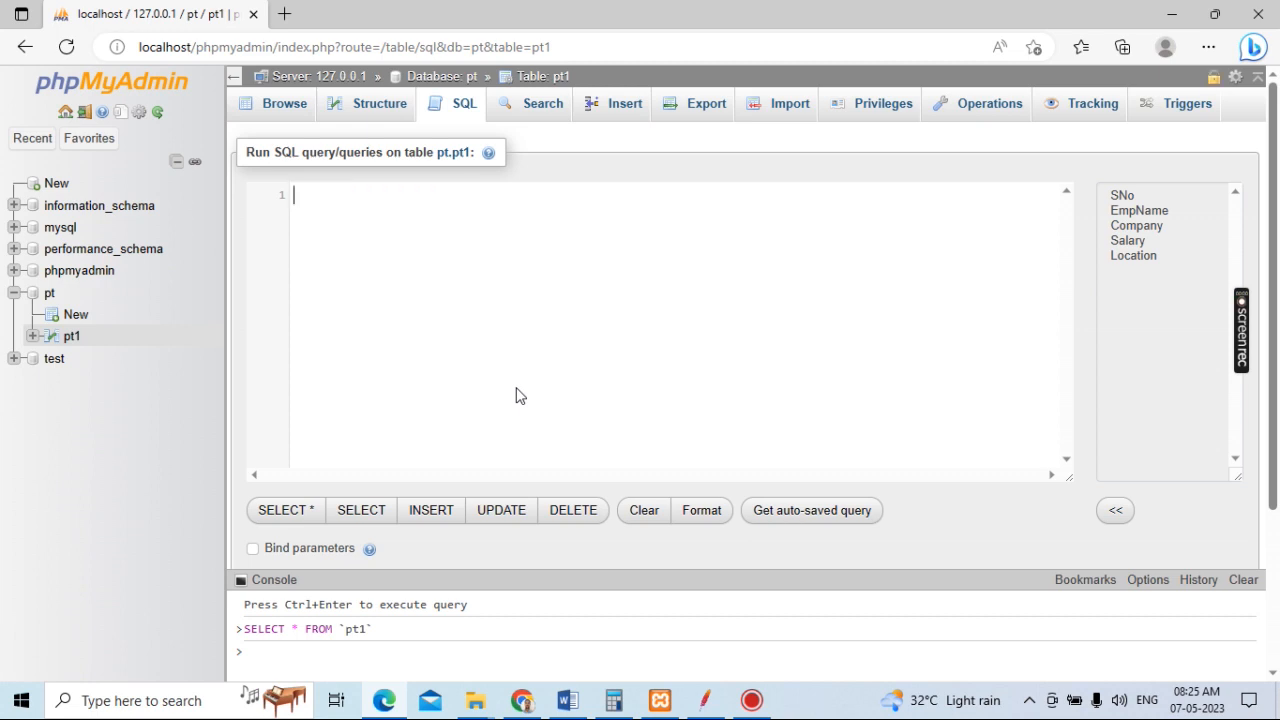
Write the query "select * from pt1;" and run it.
{"action": "type", "text": "selec"}
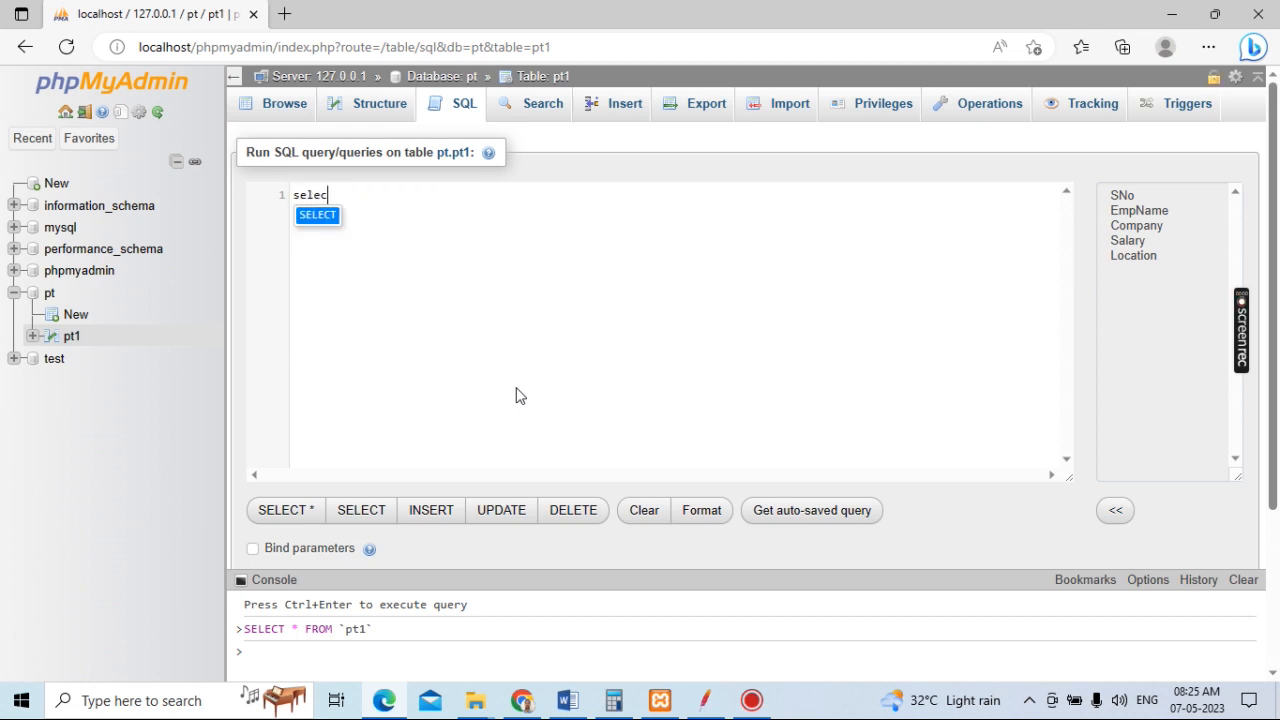
{"action": "type", "text": "t * fro"}
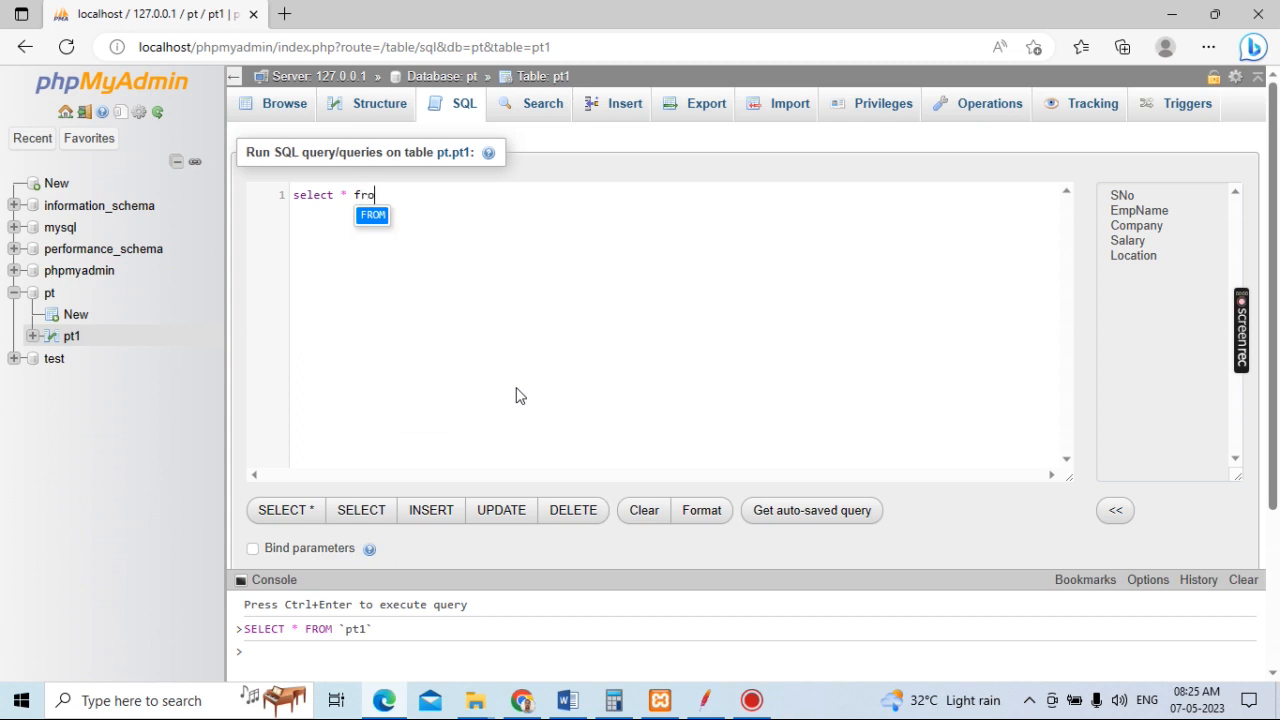
{"action": "type", "text": "m pt"}
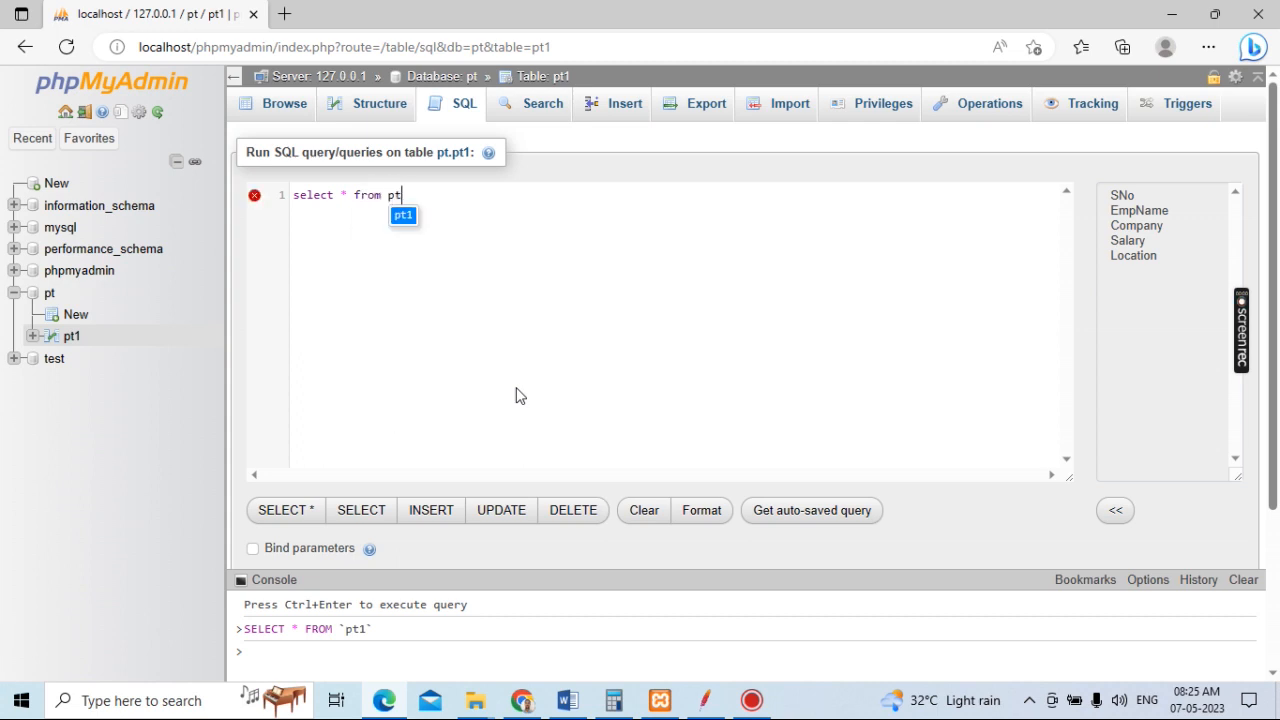
{"action": "type", "text": "1;"}
{"action": "left_click_drag", "start_coordinate": [426, 196], "coordinate": [292, 195]}
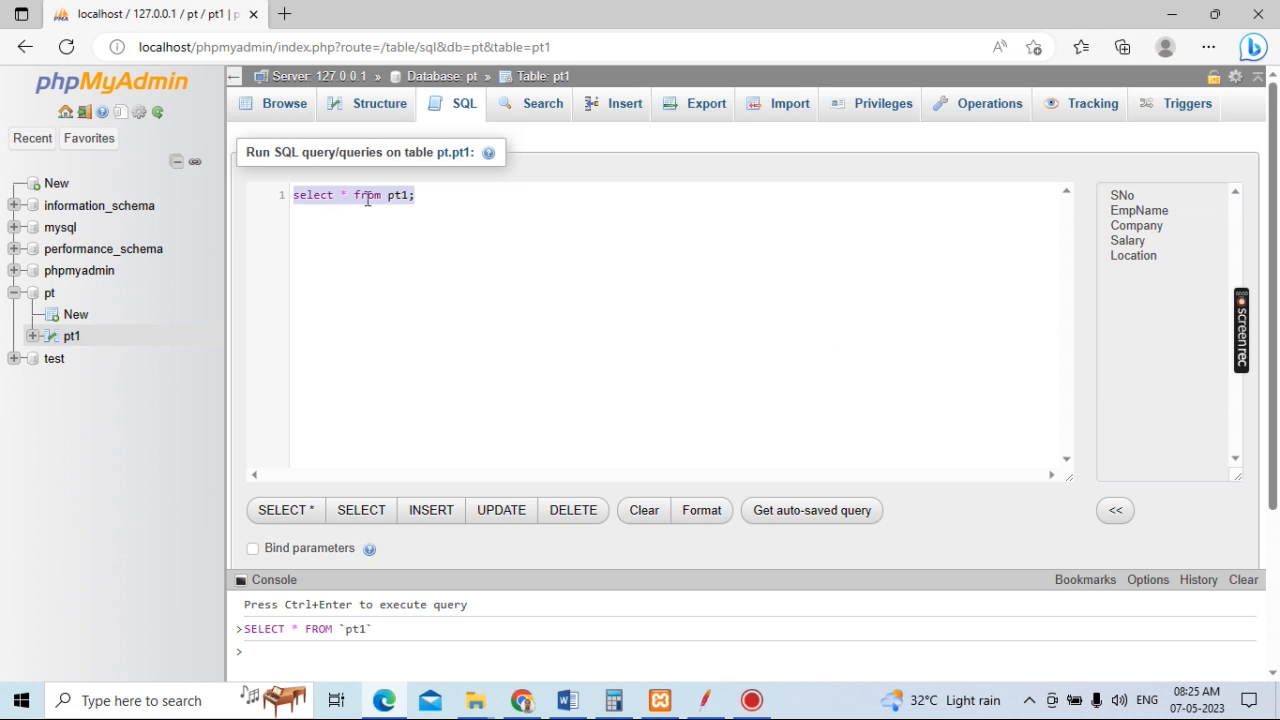
{"action": "scroll", "coordinate": [1017, 326], "scroll_direction": "down", "scroll_amount": 3}
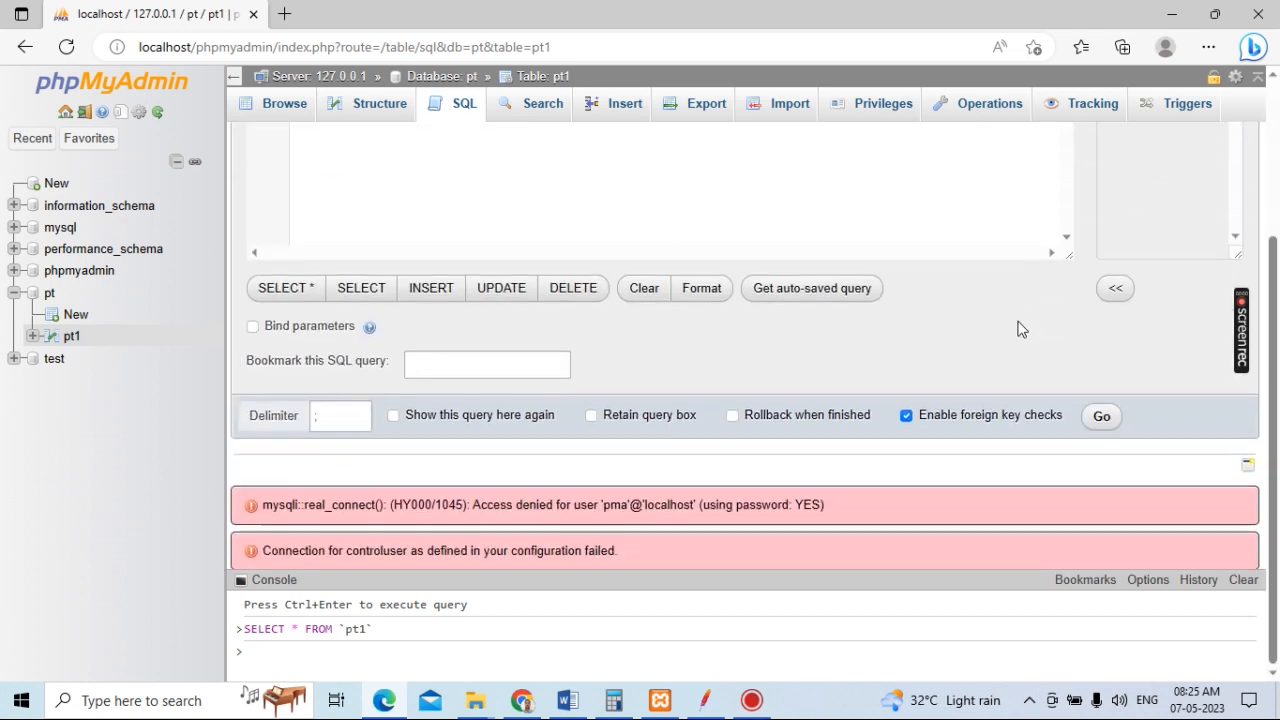
{"action": "left_click", "coordinate": [1106, 420]}
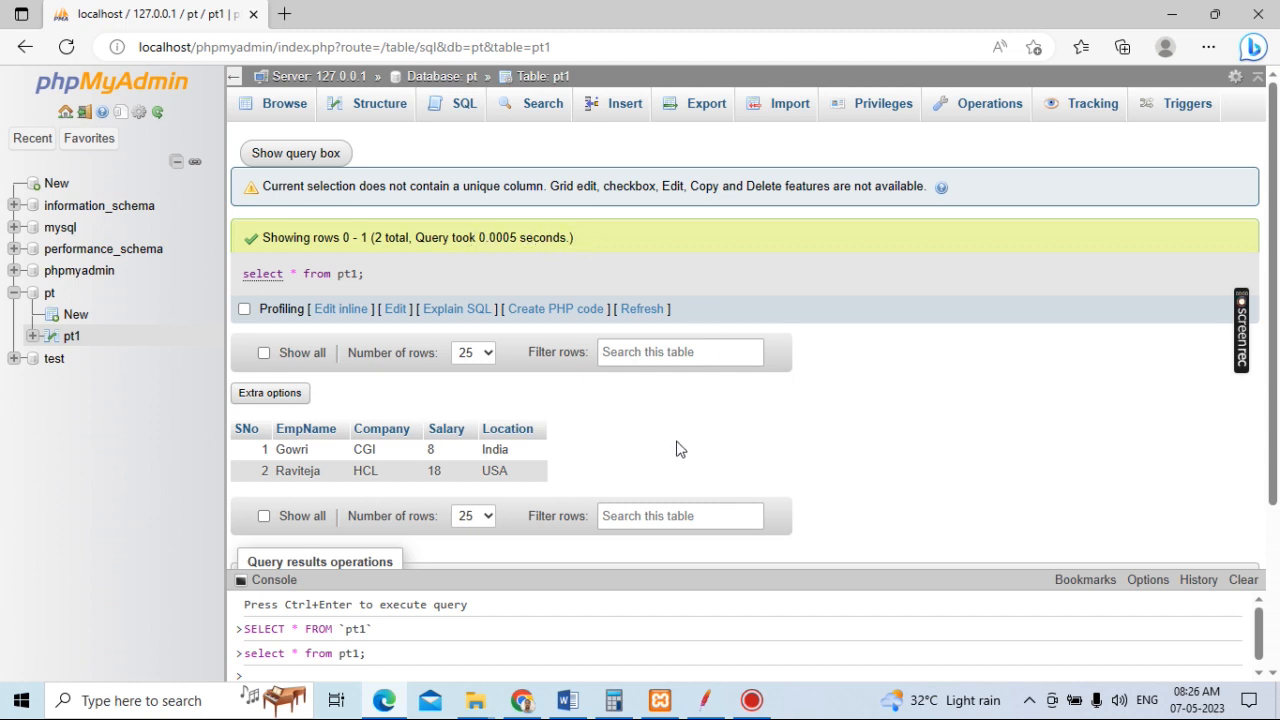
Reopen the SQL query editor for pt1, try EmpName in place of the asterisk, and clear the whole statement.
{"action": "left_click", "coordinate": [458, 103]}
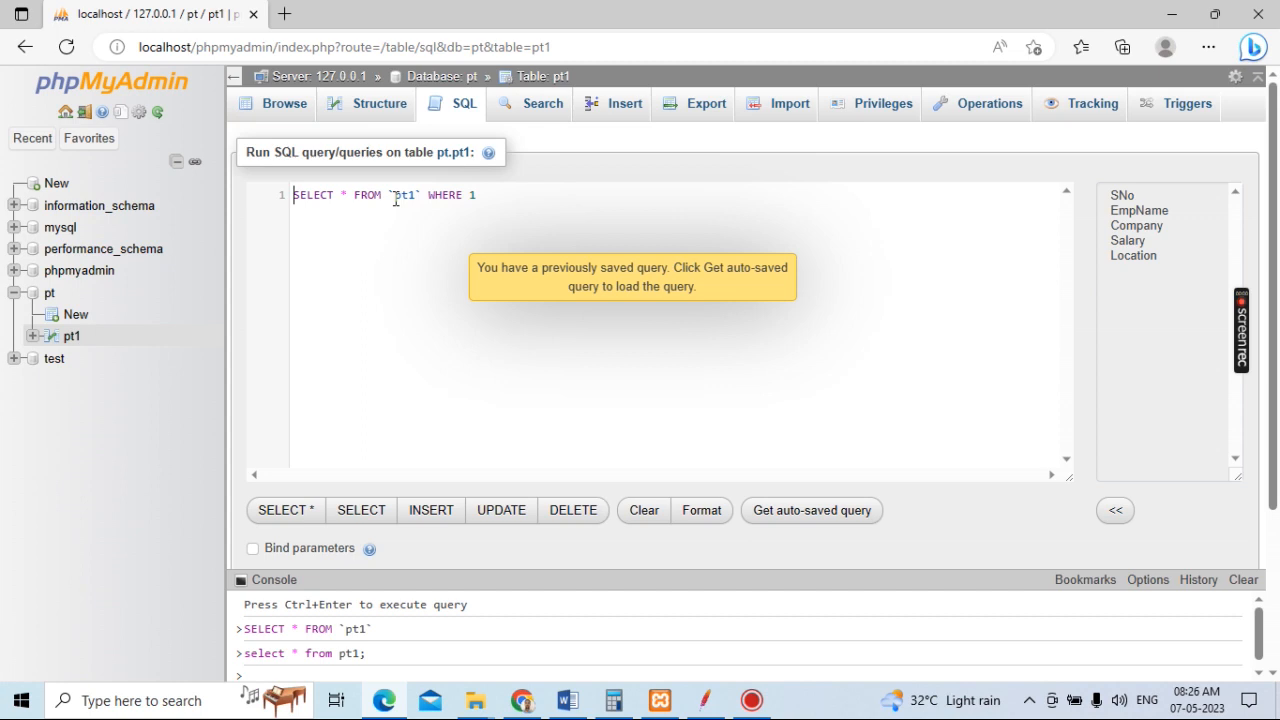
{"action": "left_click", "coordinate": [348, 196]}
{"action": "key", "text": "BackSpace"}
{"action": "type", "text": "E"}
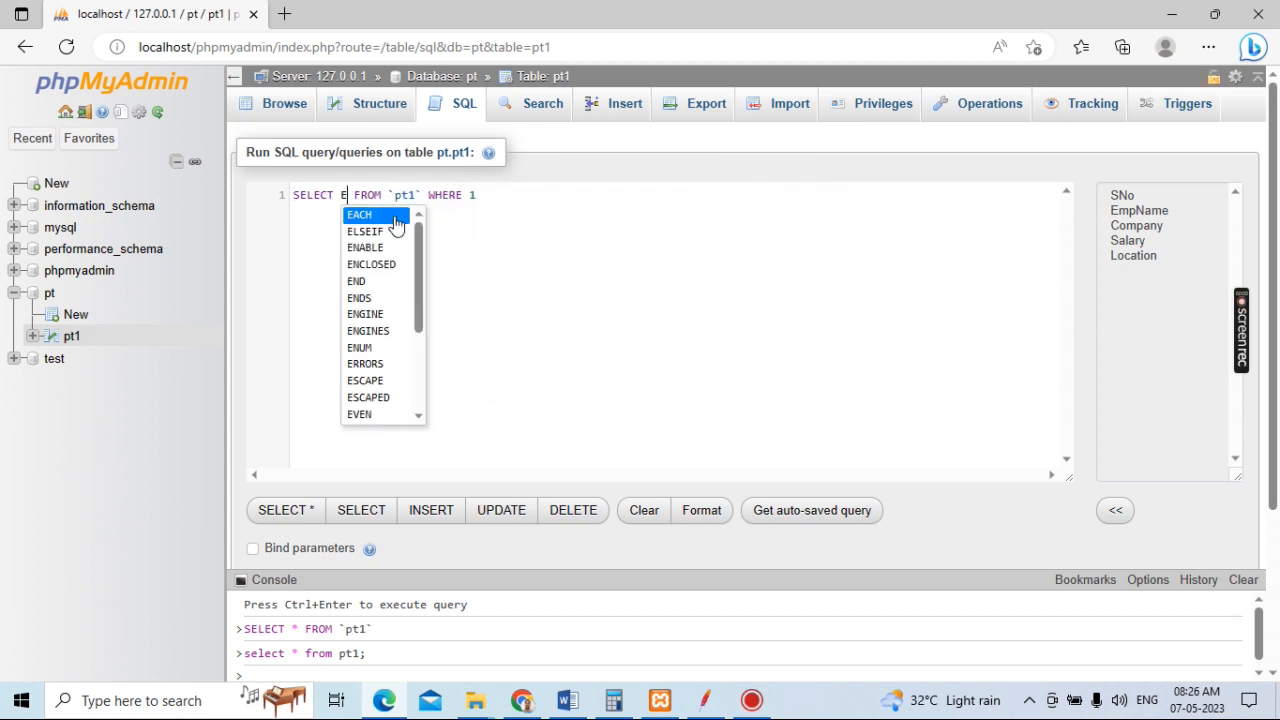
{"action": "type", "text": "mpName"}
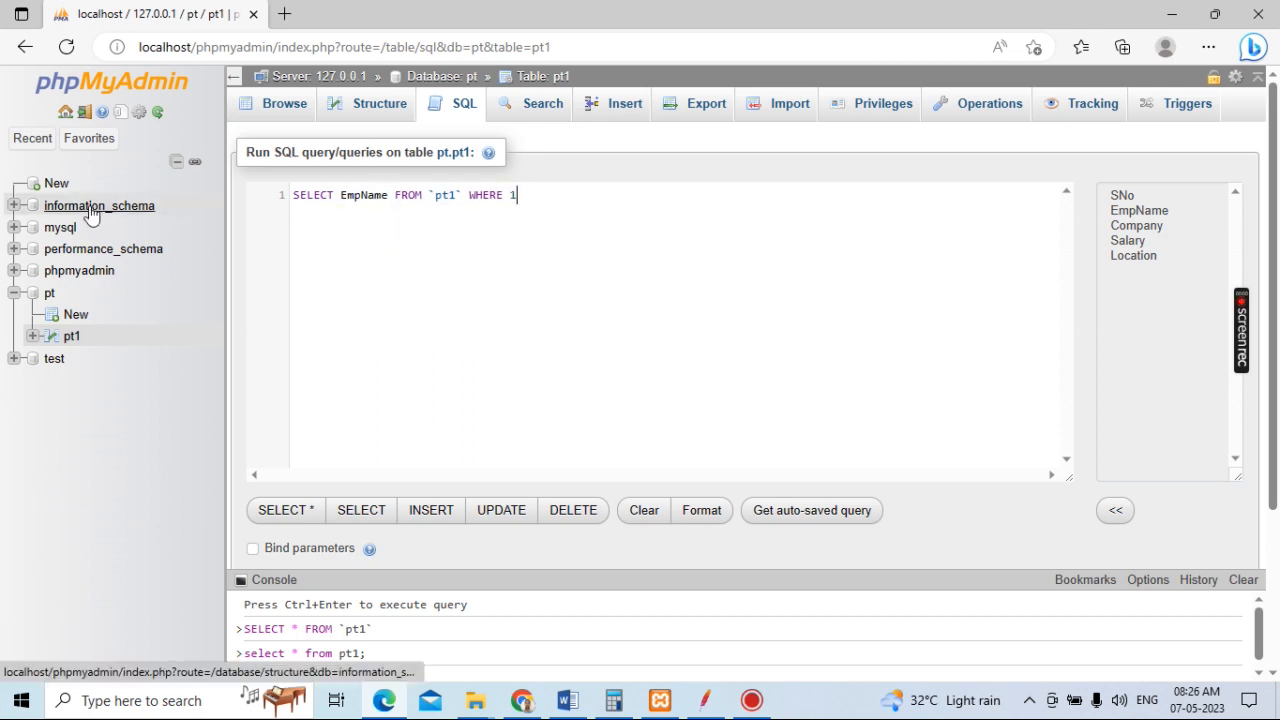
{"action": "key", "text": "ctrl+a"}
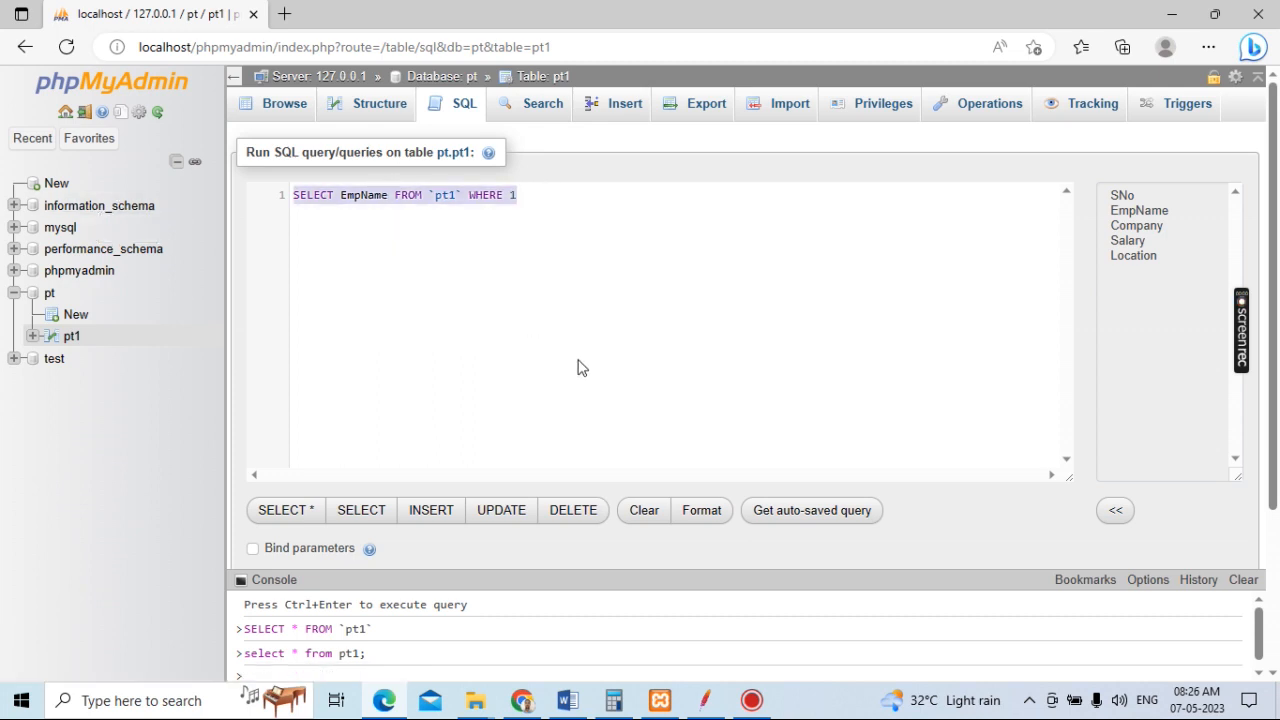
{"action": "key", "text": "BackSpace"}
Write a new statement that retrieves the EmpName column from Pt1, ending with a semicolon.
{"action": "type", "text": "slect "}
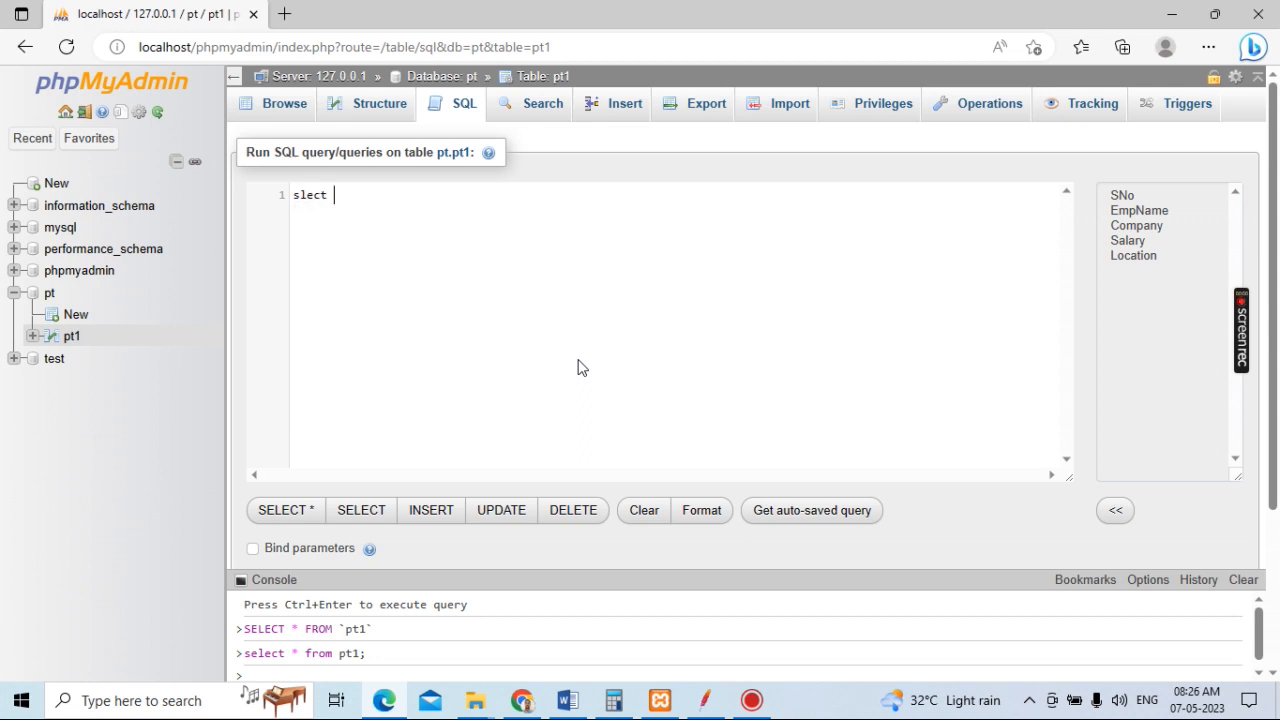
{"action": "type", "text": "Em"}
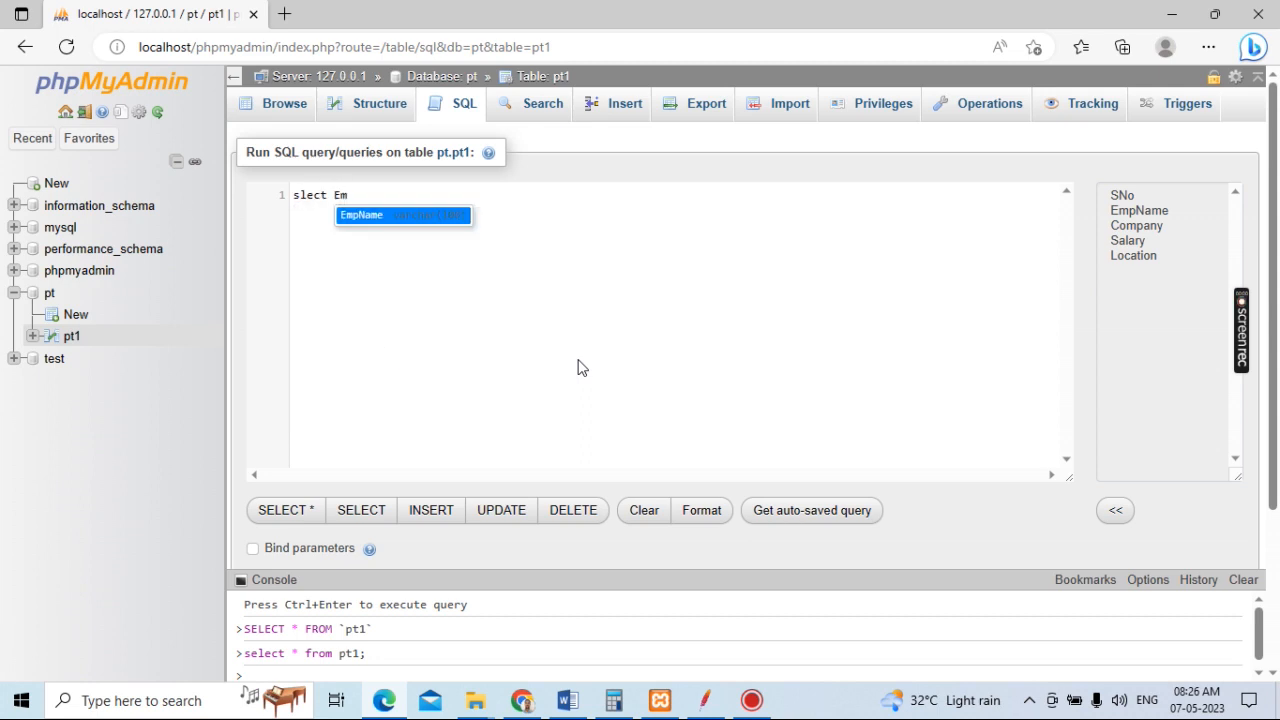
{"action": "type", "text": "pName "}
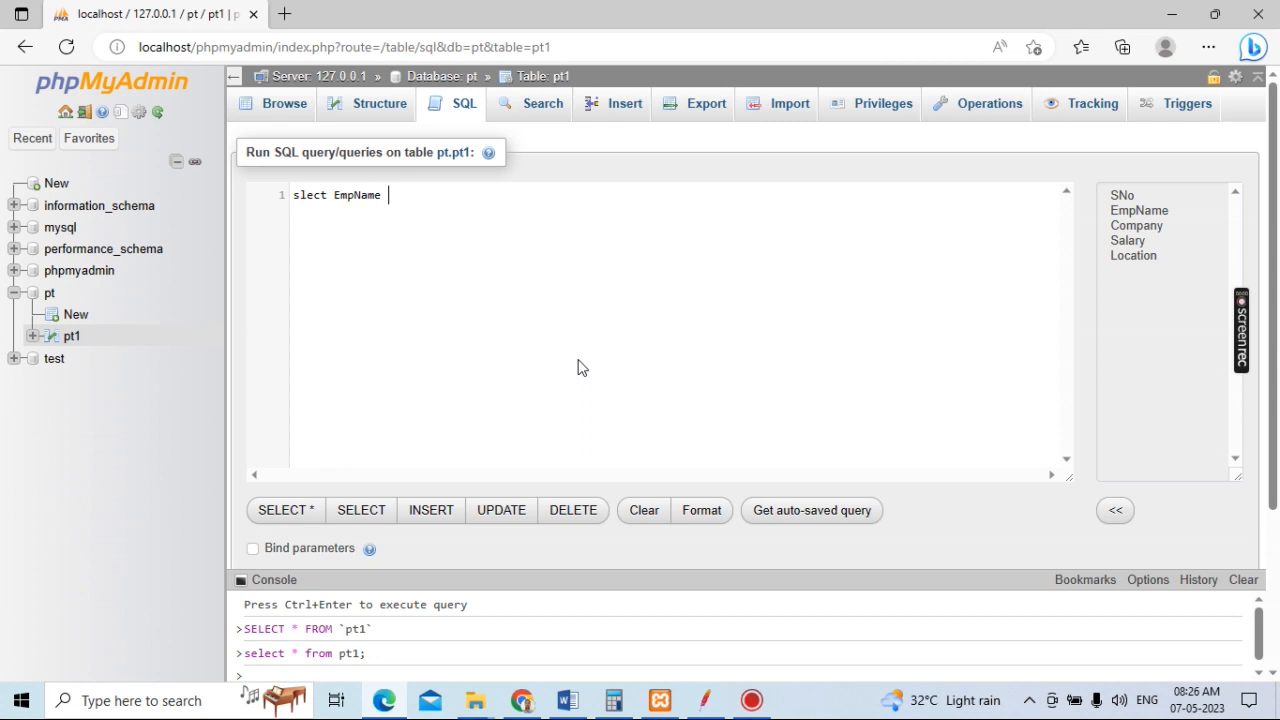
{"action": "type", "text": "from P"}
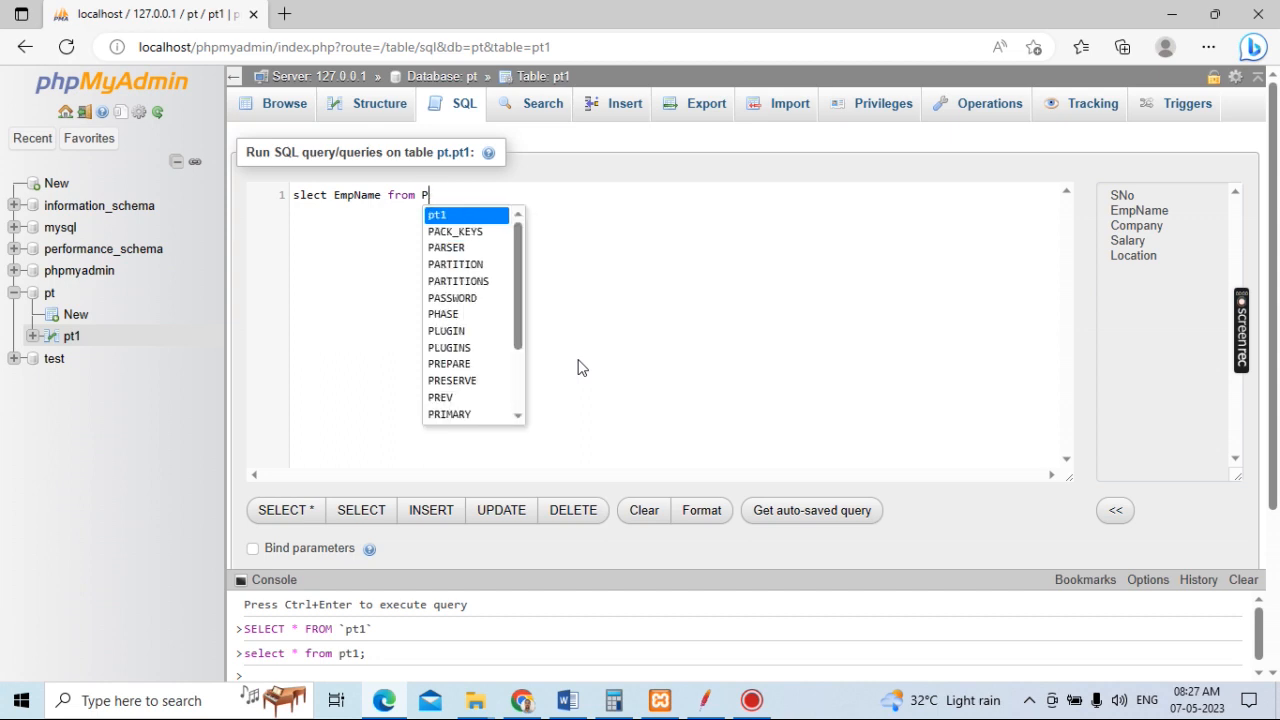
{"action": "type", "text": "t1;"}
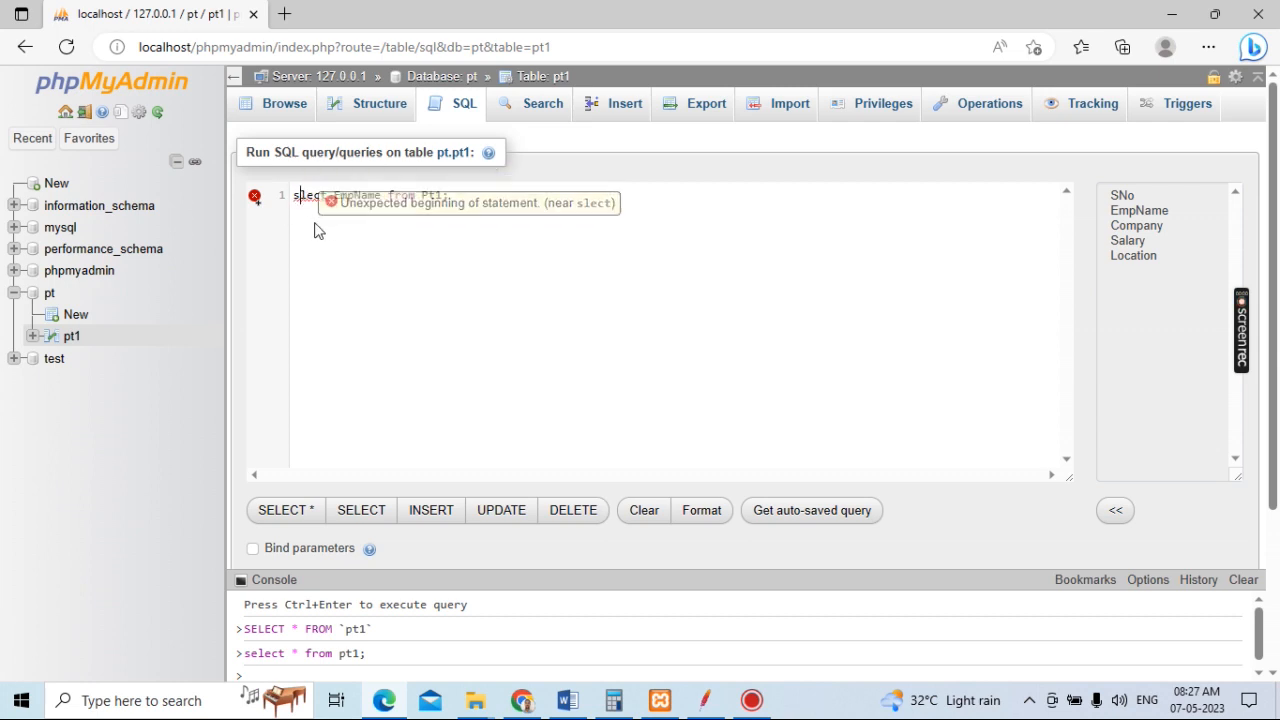
Correct the misspelled keyword at the start of the EmpName statement to select.
{"action": "left_click", "coordinate": [299, 196]}
{"action": "type", "text": "e"}
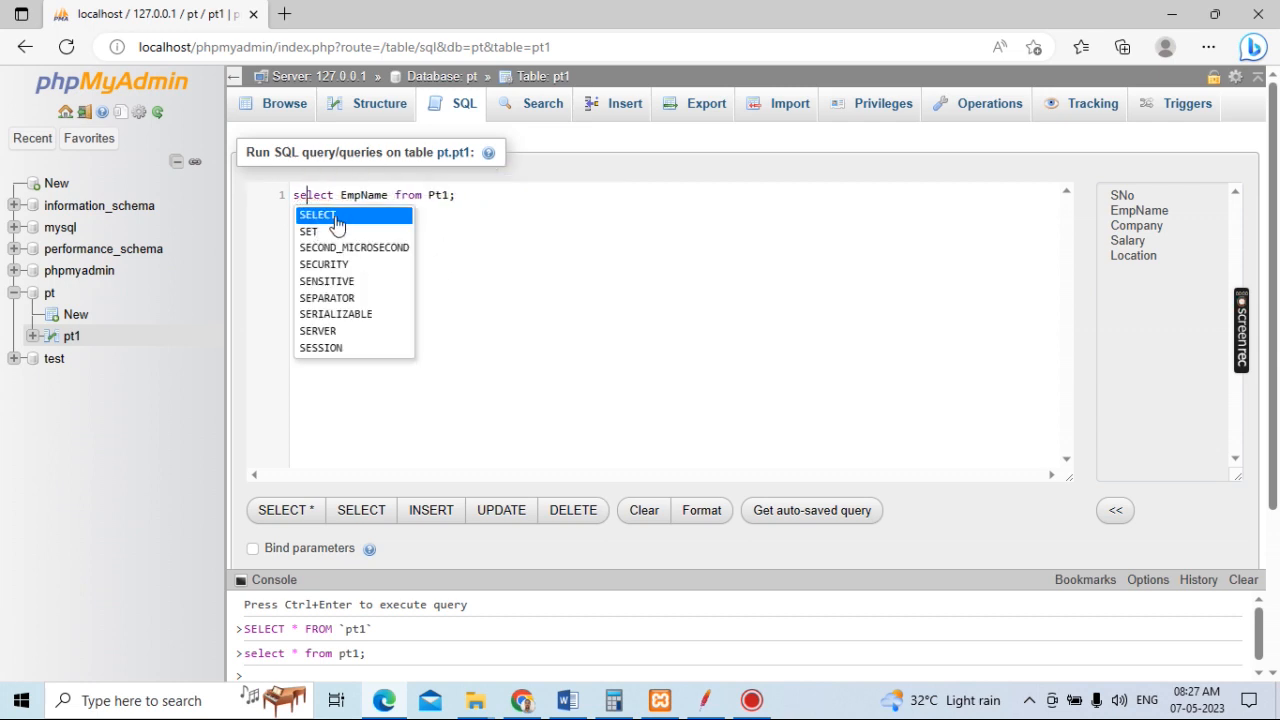
{"action": "left_click", "coordinate": [330, 216]}
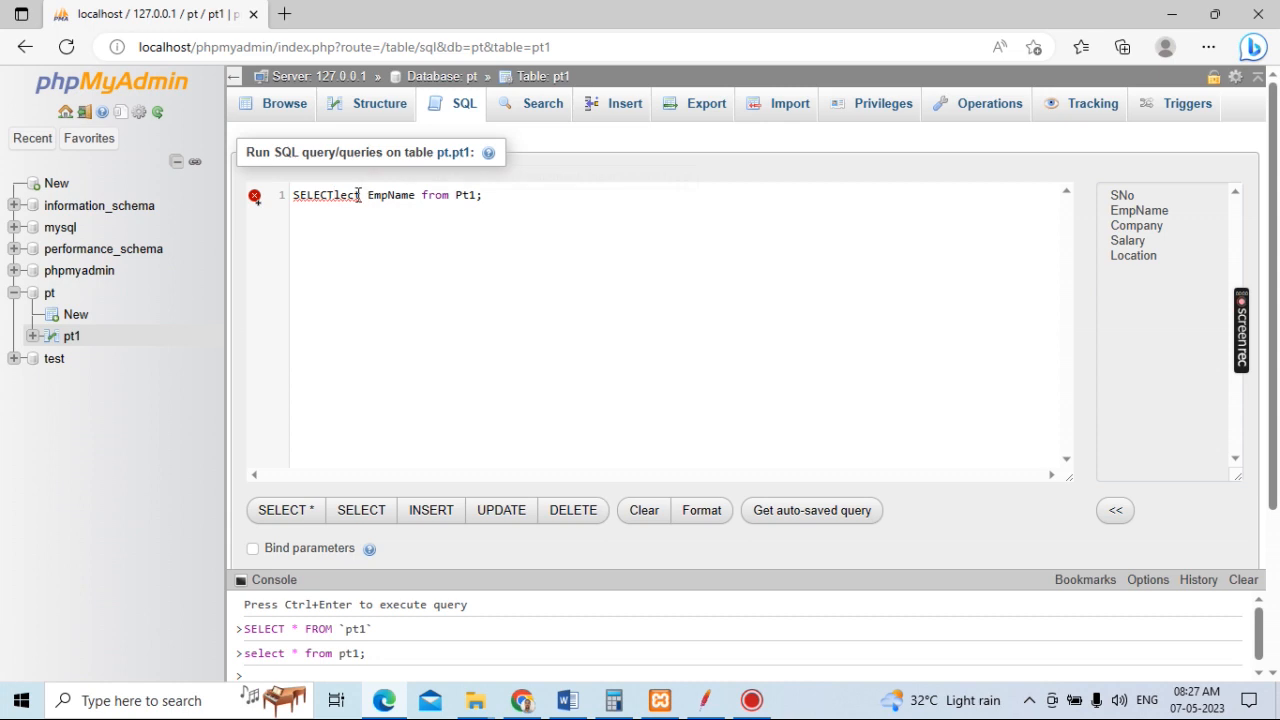
{"action": "key", "text": "BackSpace"}
{"action": "key", "text": "BackSpace"}
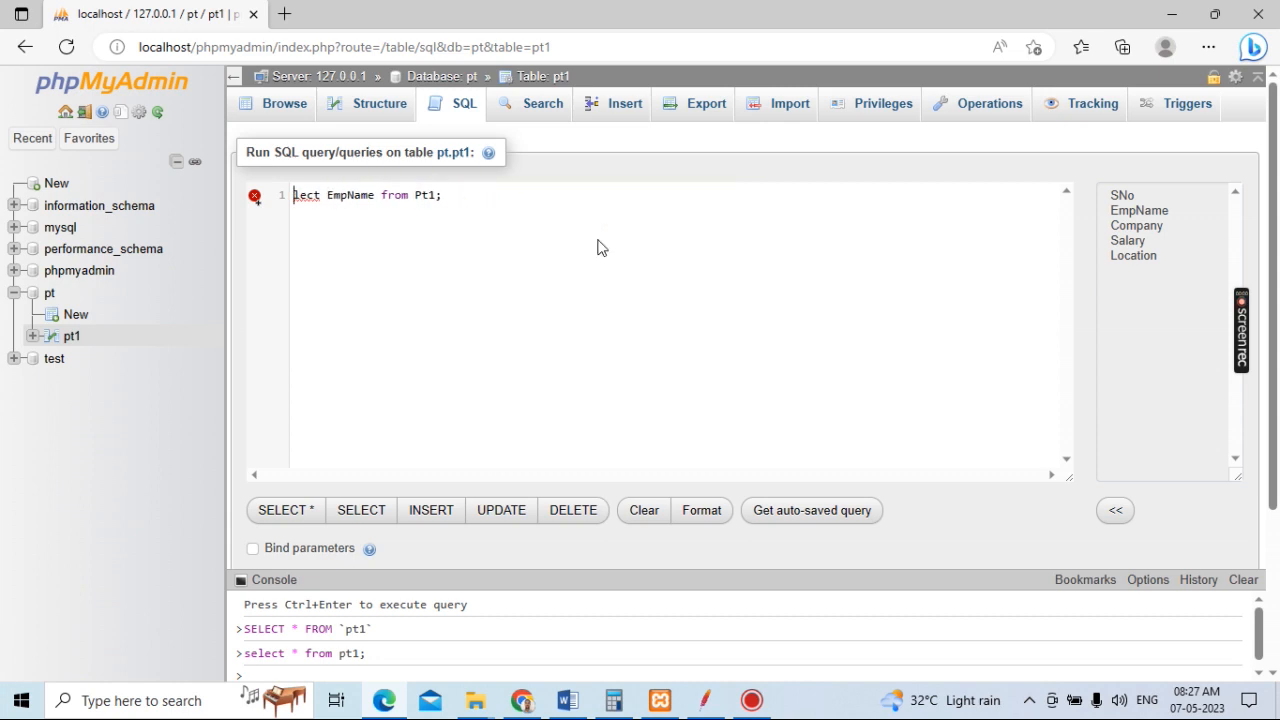
{"action": "type", "text": "se"}
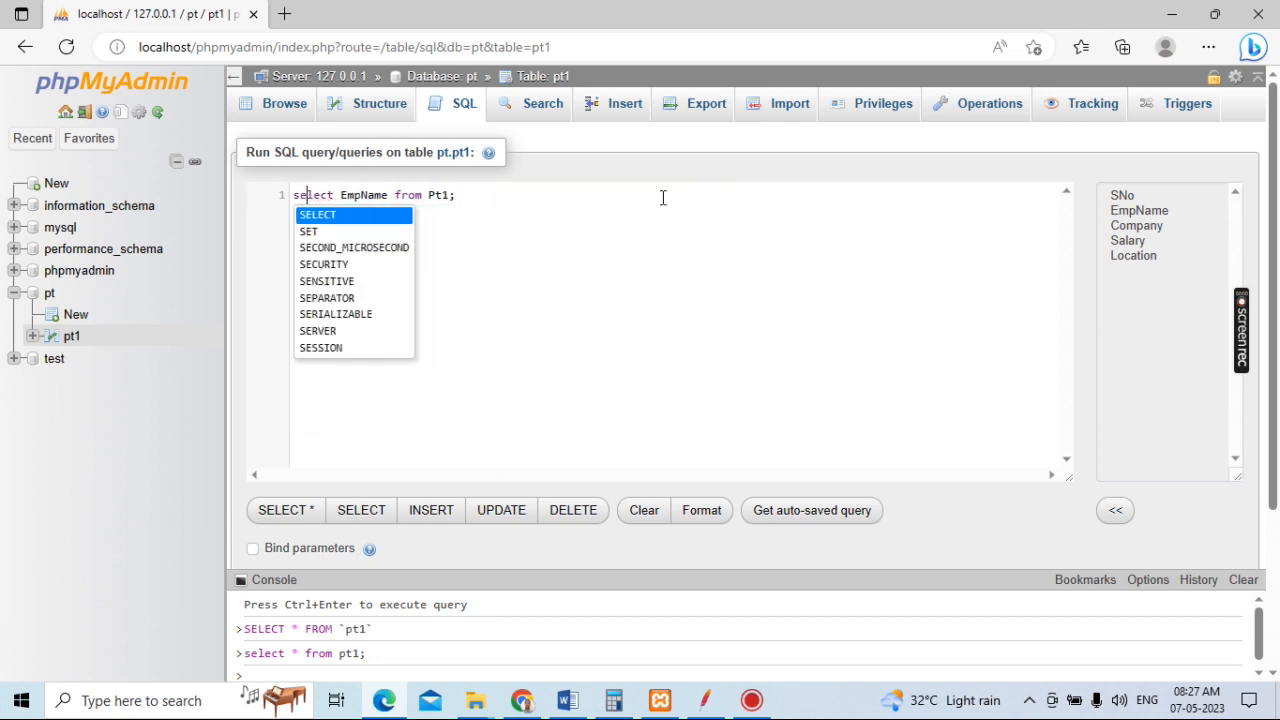
Run the query "select EmpName from Pt1;".
{"action": "left_click_drag", "start_coordinate": [470, 196], "coordinate": [280, 197]}
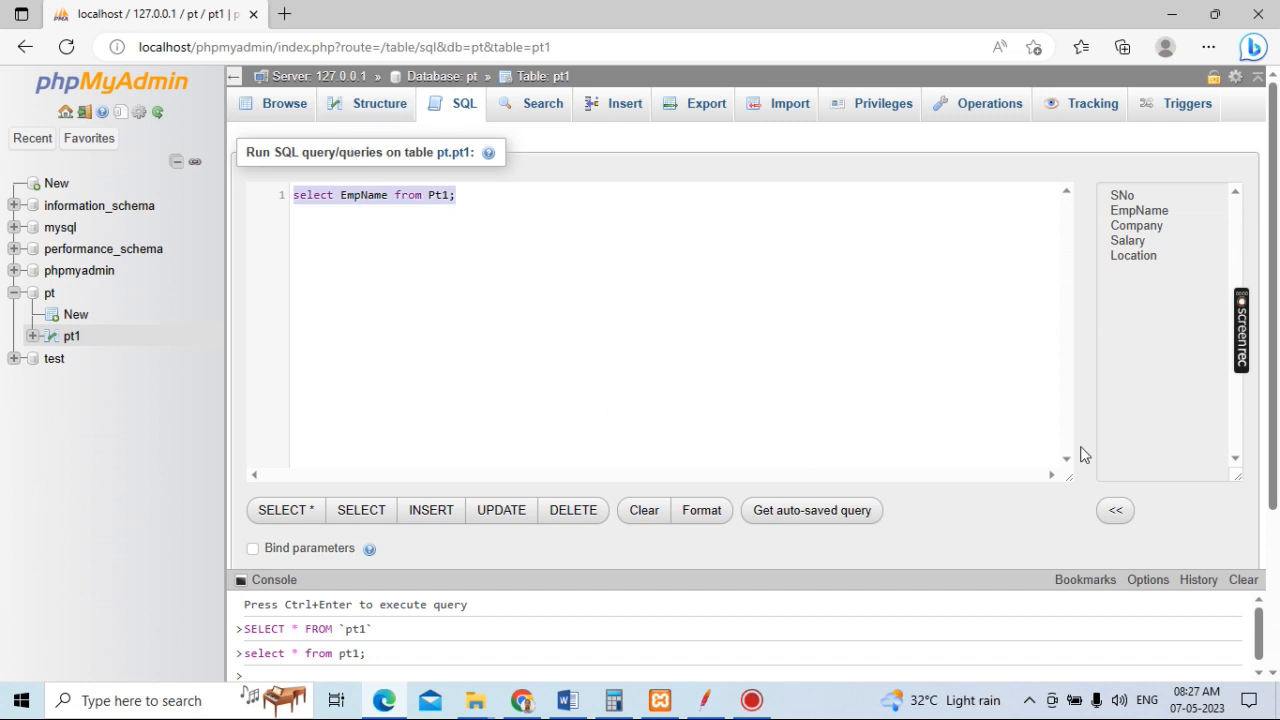
{"action": "scroll", "coordinate": [1131, 437], "scroll_direction": "down", "scroll_amount": 2}
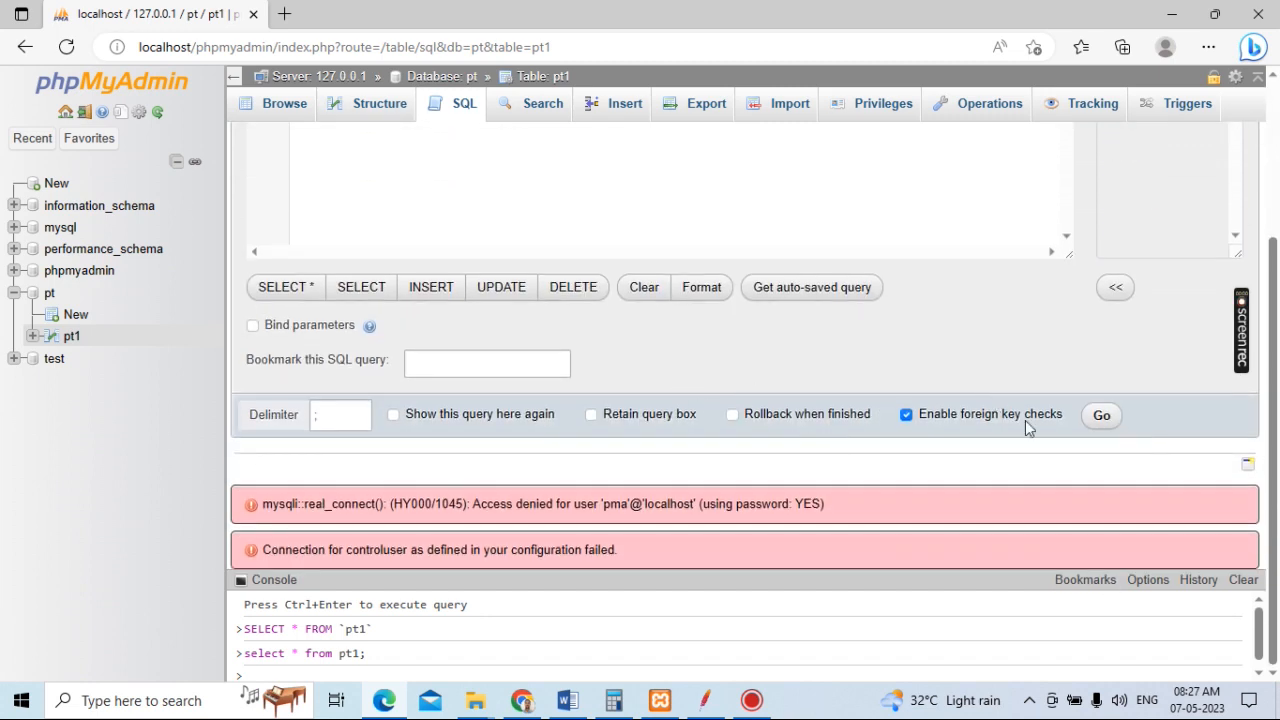
{"action": "left_click", "coordinate": [1101, 416]}
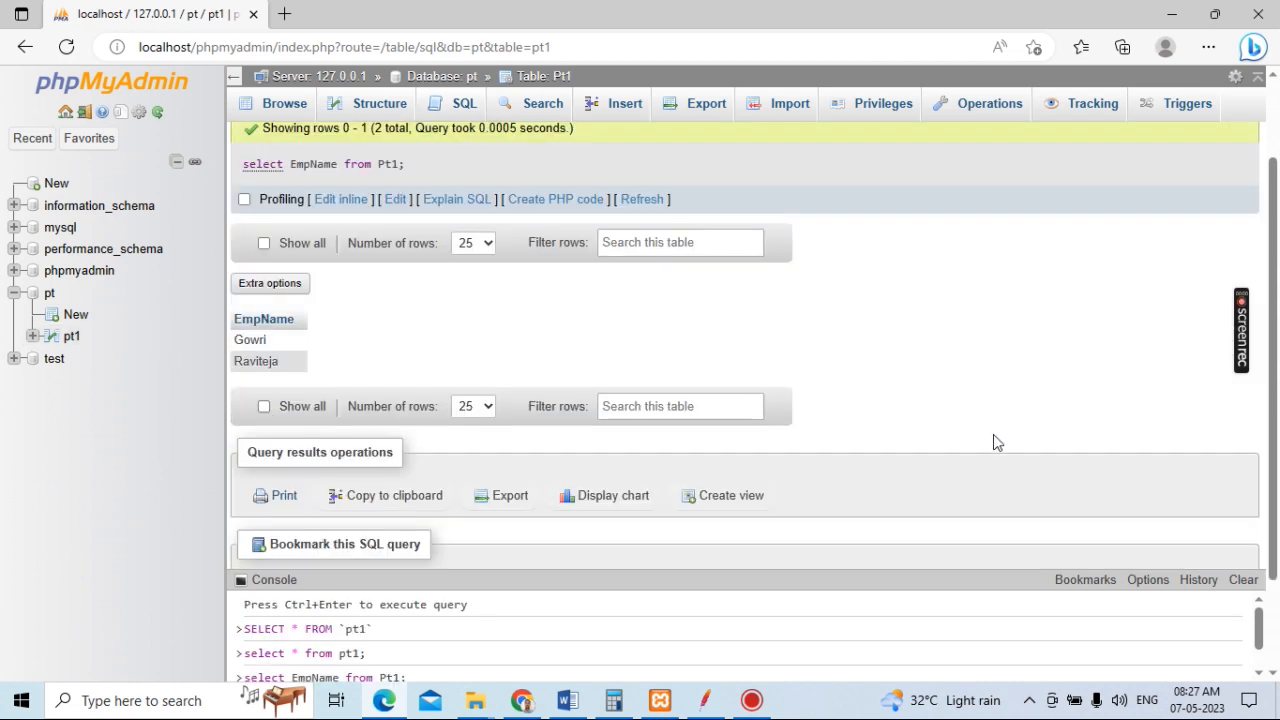
Review the EmpName query results, switch to JMeter, and view the JDBC Request response body in View Results Tree.
{"action": "scroll", "coordinate": [995, 440], "scroll_direction": "down", "scroll_amount": 1}
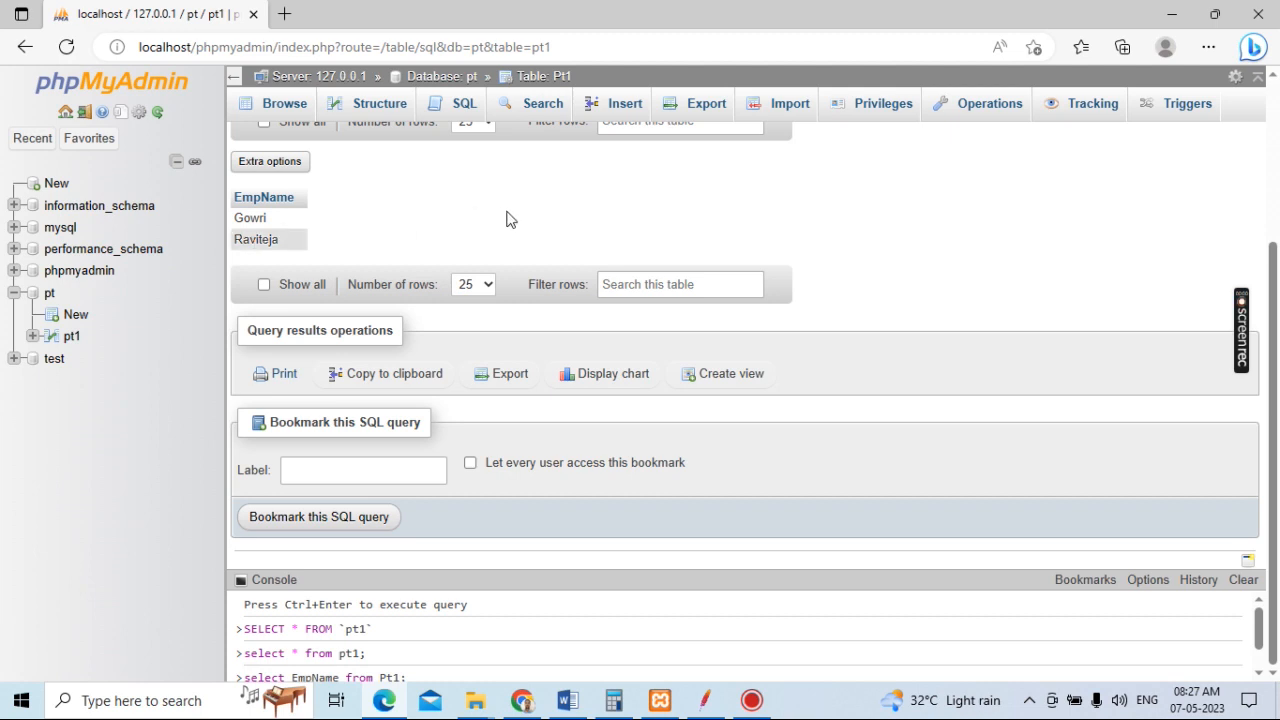
{"action": "scroll", "coordinate": [509, 217], "scroll_direction": "up", "scroll_amount": 3}
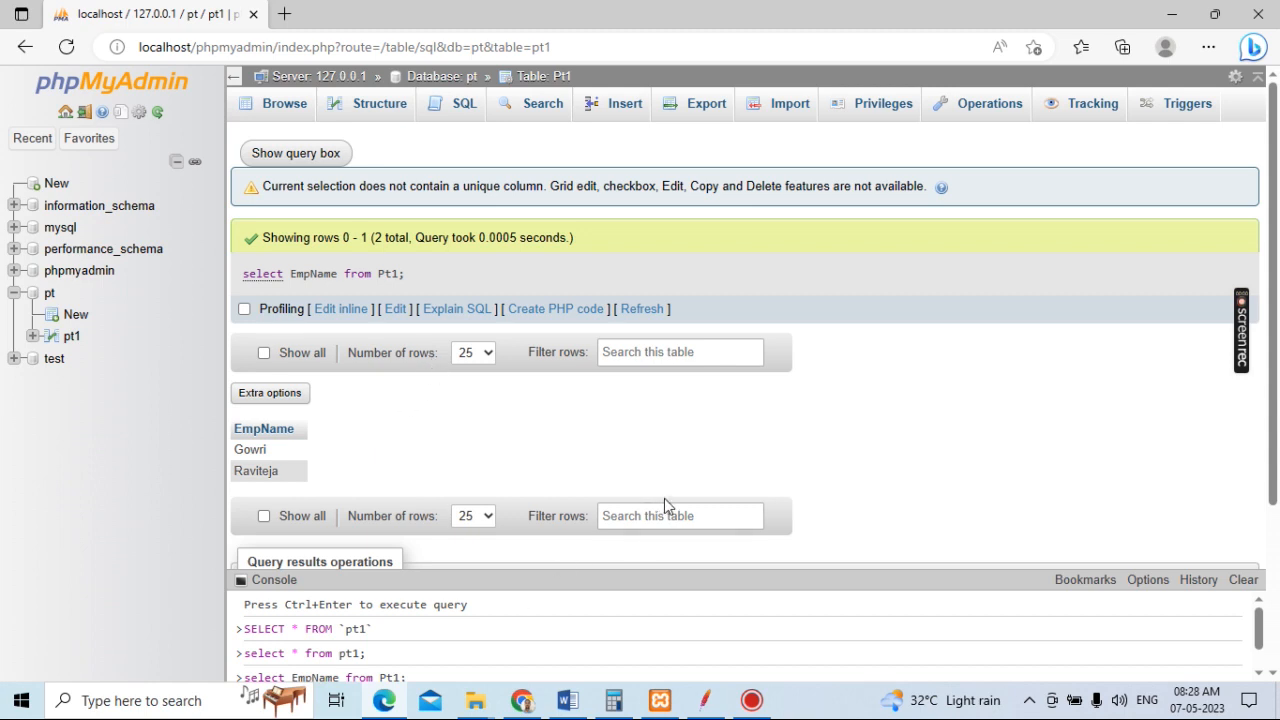
{"action": "left_click", "coordinate": [712, 706]}
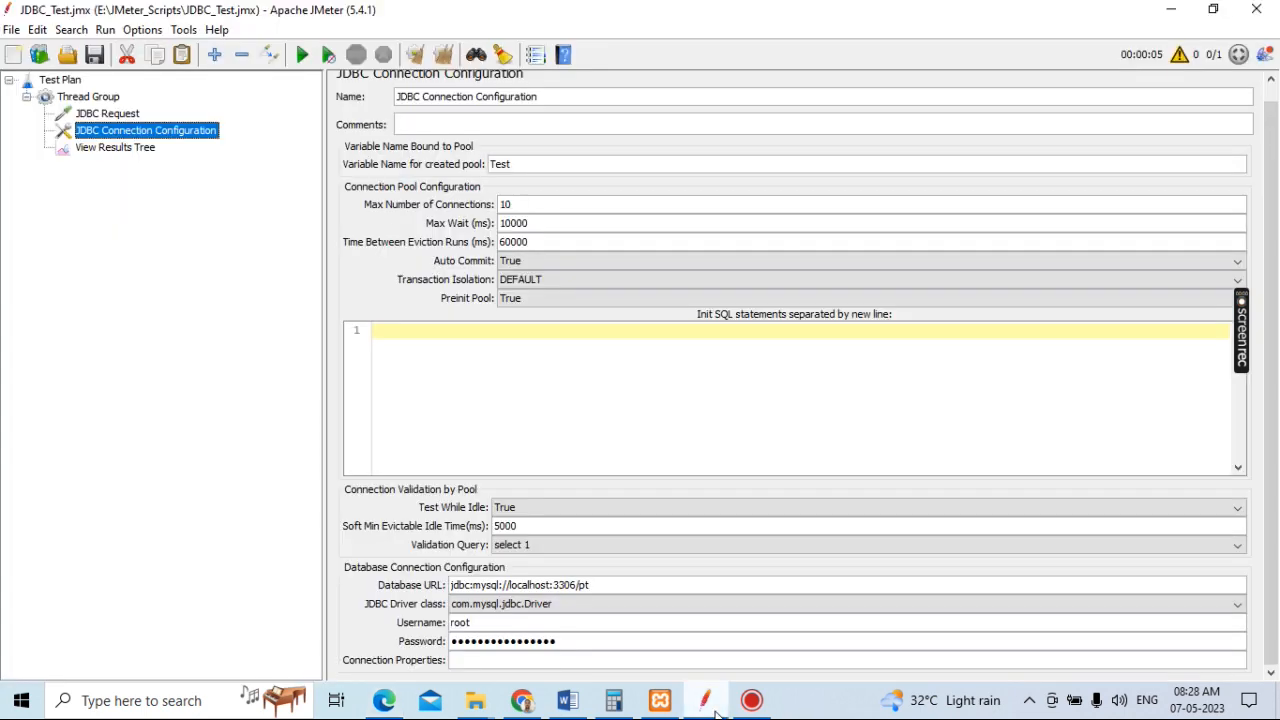
{"action": "left_click", "coordinate": [135, 150]}
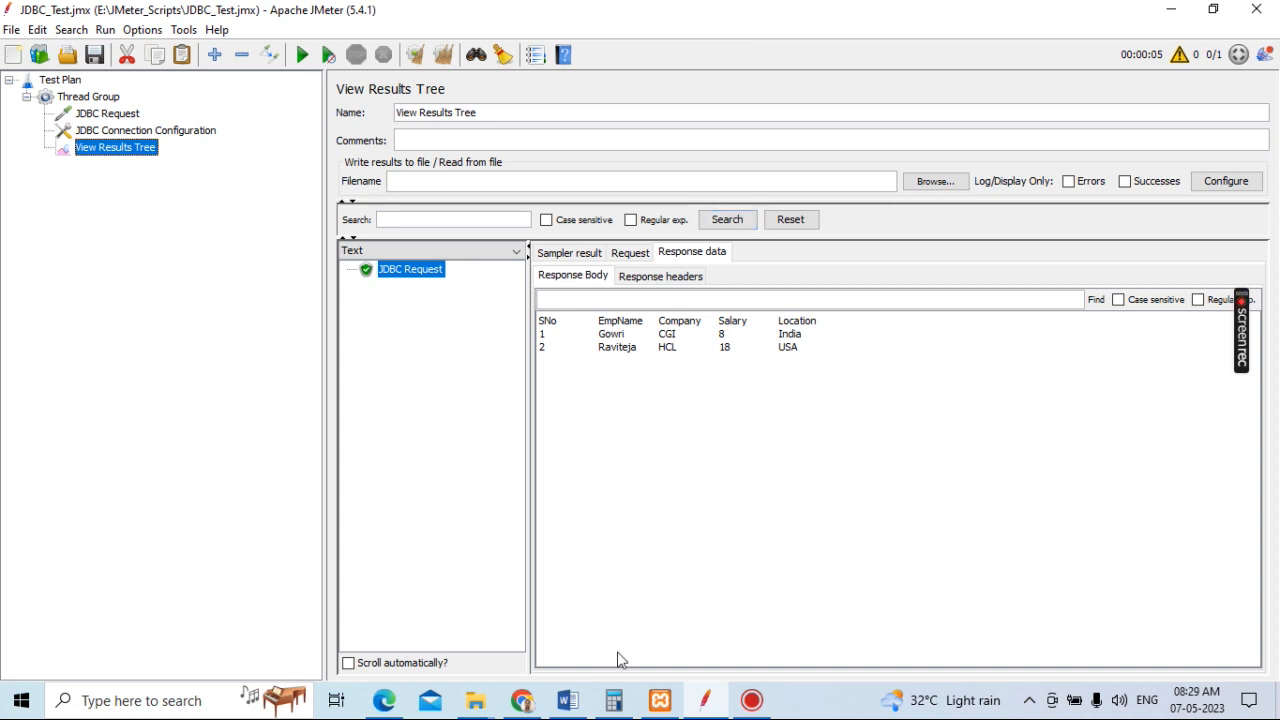
Switch to the DB_Testing Word document and review Steps 1 to 4 of the JMeter database testing procedure.
{"action": "left_click", "coordinate": [568, 700]}
{"action": "scroll", "coordinate": [603, 430], "scroll_direction": "up", "scroll_amount": 5}
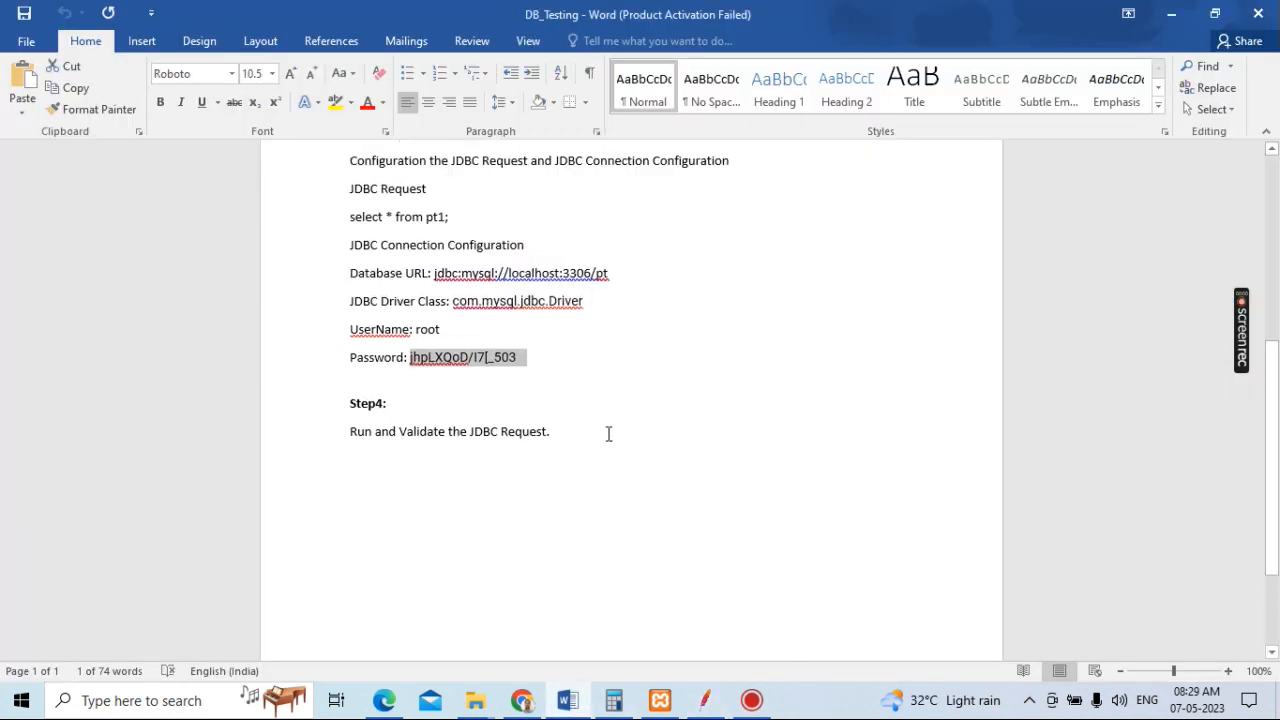
{"action": "scroll", "coordinate": [596, 486], "scroll_direction": "up", "scroll_amount": 3}
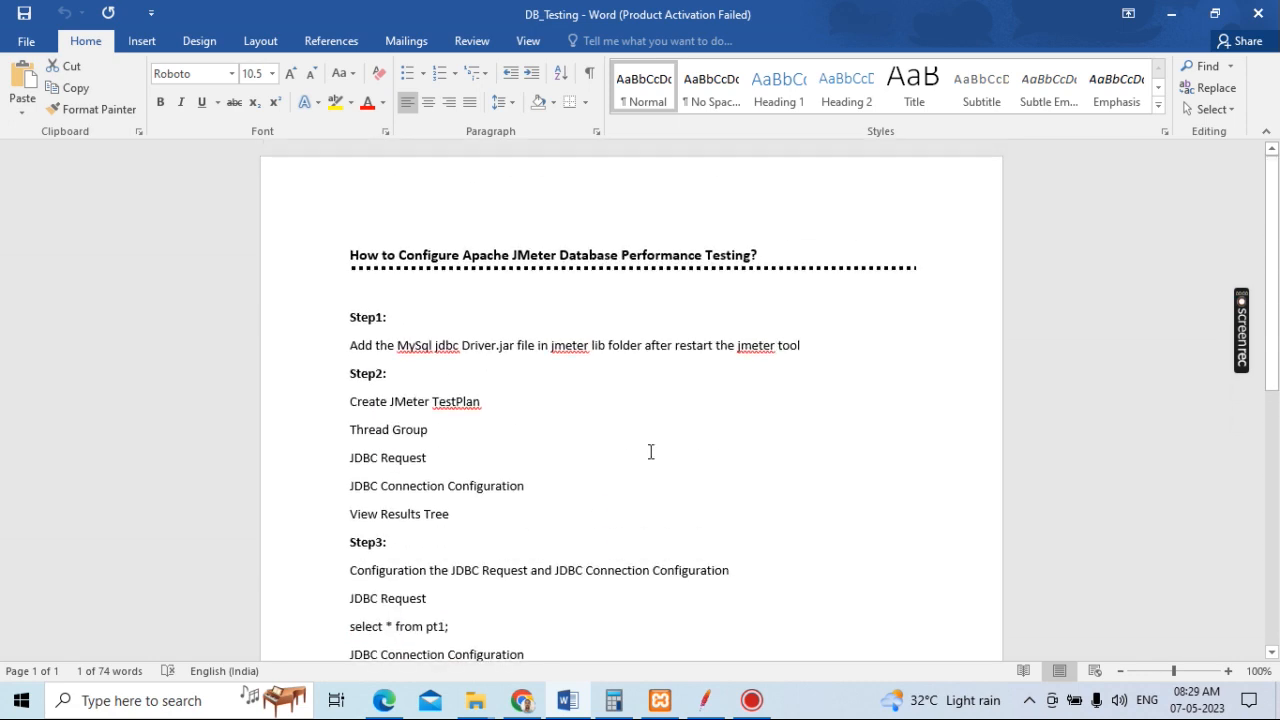
{"action": "scroll", "coordinate": [509, 271], "scroll_direction": "down", "scroll_amount": 3}
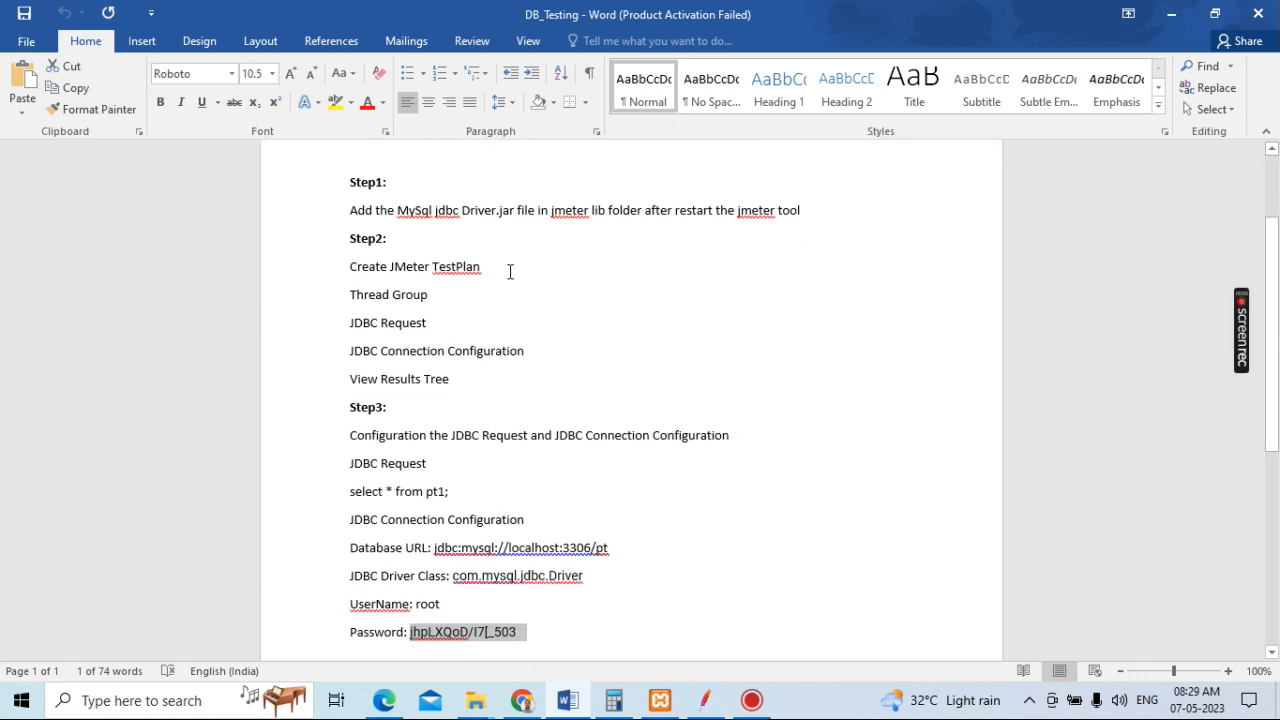
{"action": "scroll", "coordinate": [491, 234], "scroll_direction": "down", "scroll_amount": 8}
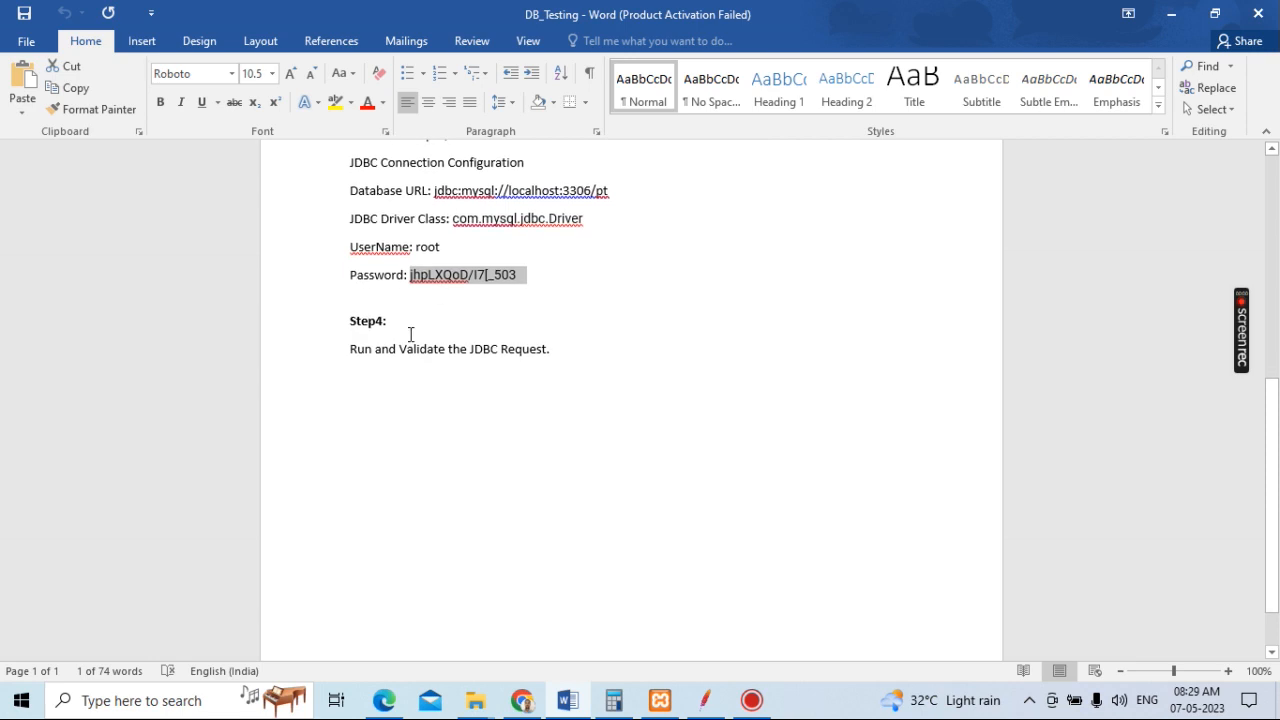
{"action": "scroll", "coordinate": [686, 443], "scroll_direction": "up", "scroll_amount": 5}
{"action": "scroll", "coordinate": [687, 443], "scroll_direction": "down", "scroll_amount": 1}
{"action": "scroll", "coordinate": [687, 443], "scroll_direction": "down", "scroll_amount": 3}
{"action": "scroll", "coordinate": [687, 443], "scroll_direction": "up", "scroll_amount": 9}
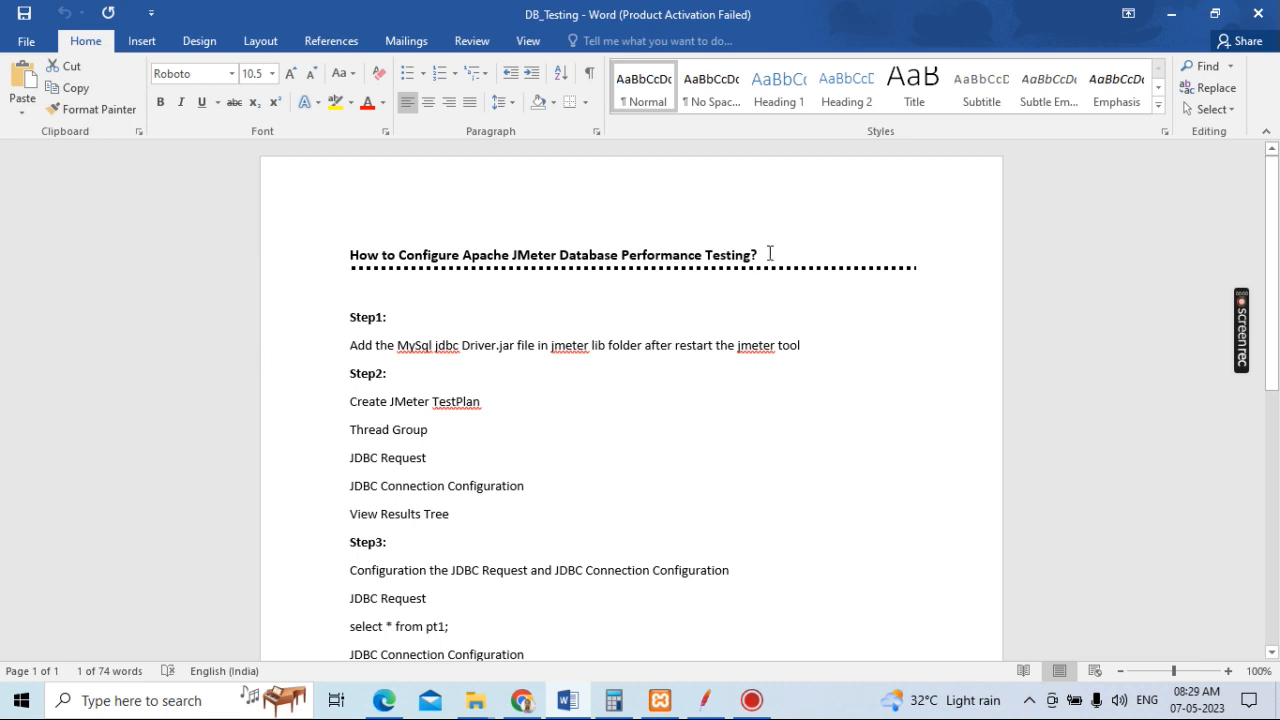
Review the document from its title through Step4, selecting the title and the Step1, Step2 and Step3 headings in turn.
{"action": "left_click_drag", "start_coordinate": [758, 255], "coordinate": [366, 270]}
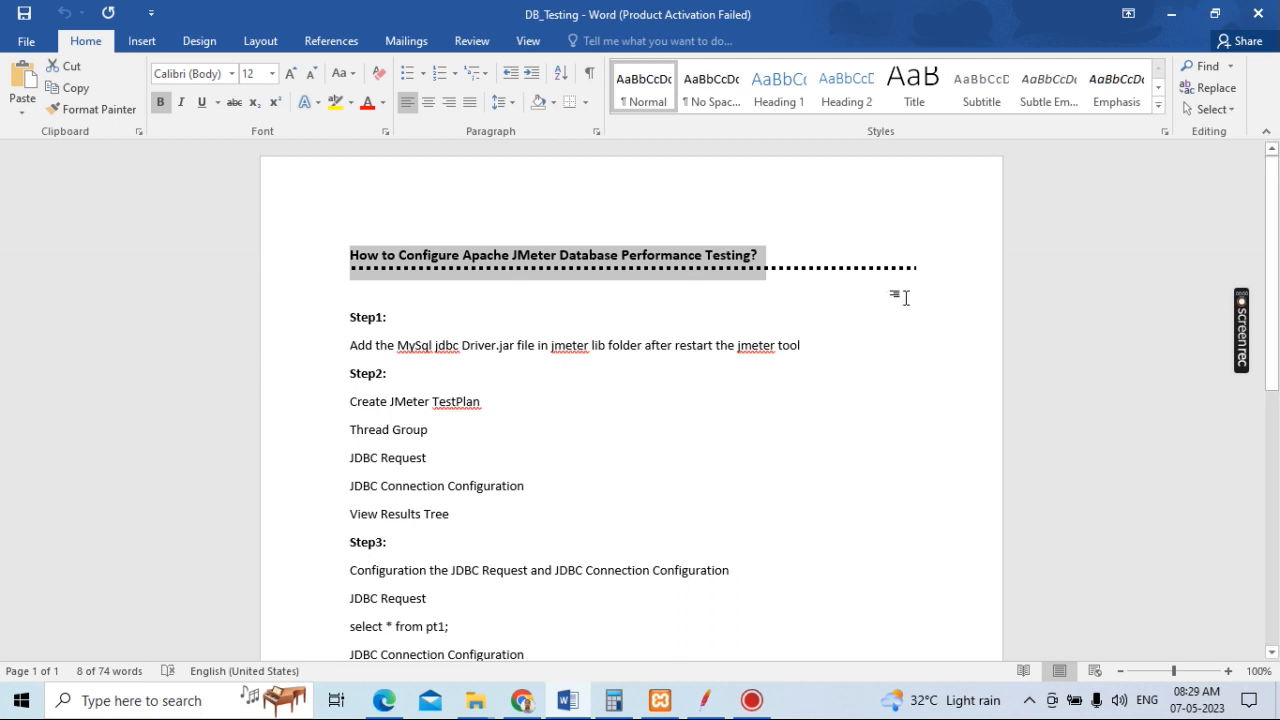
{"action": "scroll", "coordinate": [905, 297], "scroll_direction": "down", "scroll_amount": 2}
{"action": "left_click", "coordinate": [392, 228]}
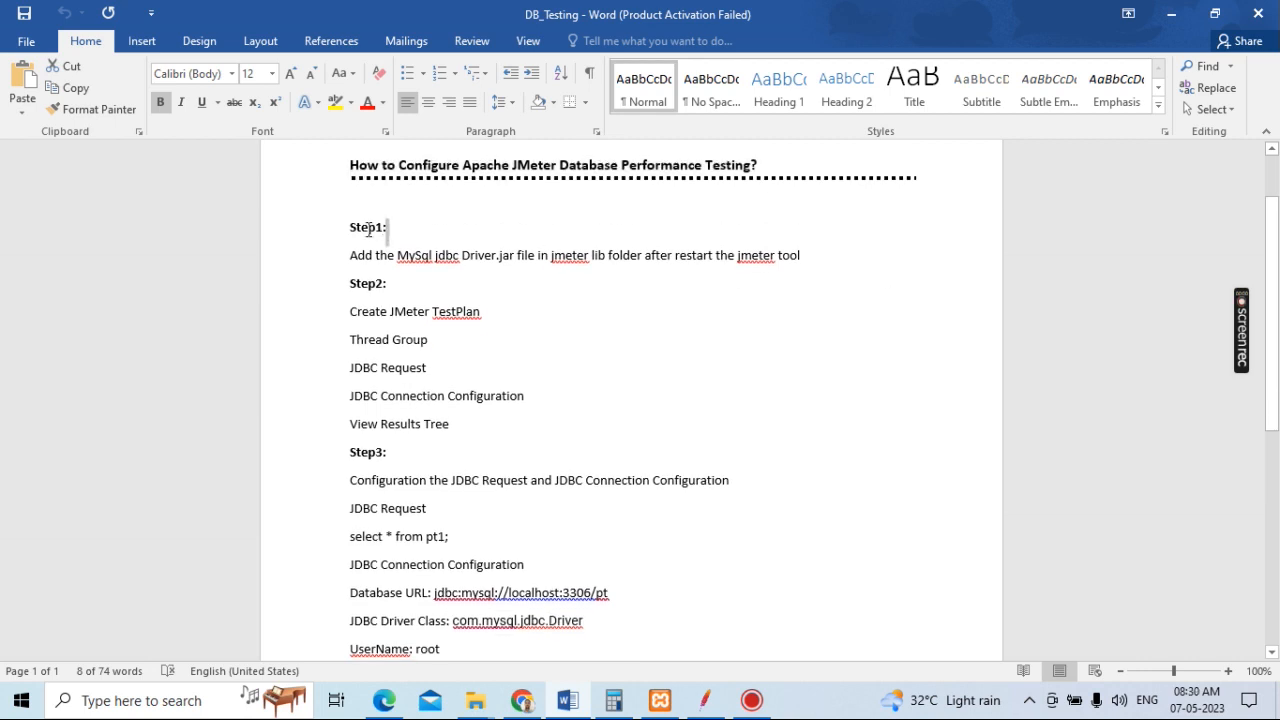
{"action": "left_click_drag", "start_coordinate": [369, 229], "coordinate": [345, 231]}
{"action": "scroll", "coordinate": [826, 260], "scroll_direction": "down", "scroll_amount": 1}
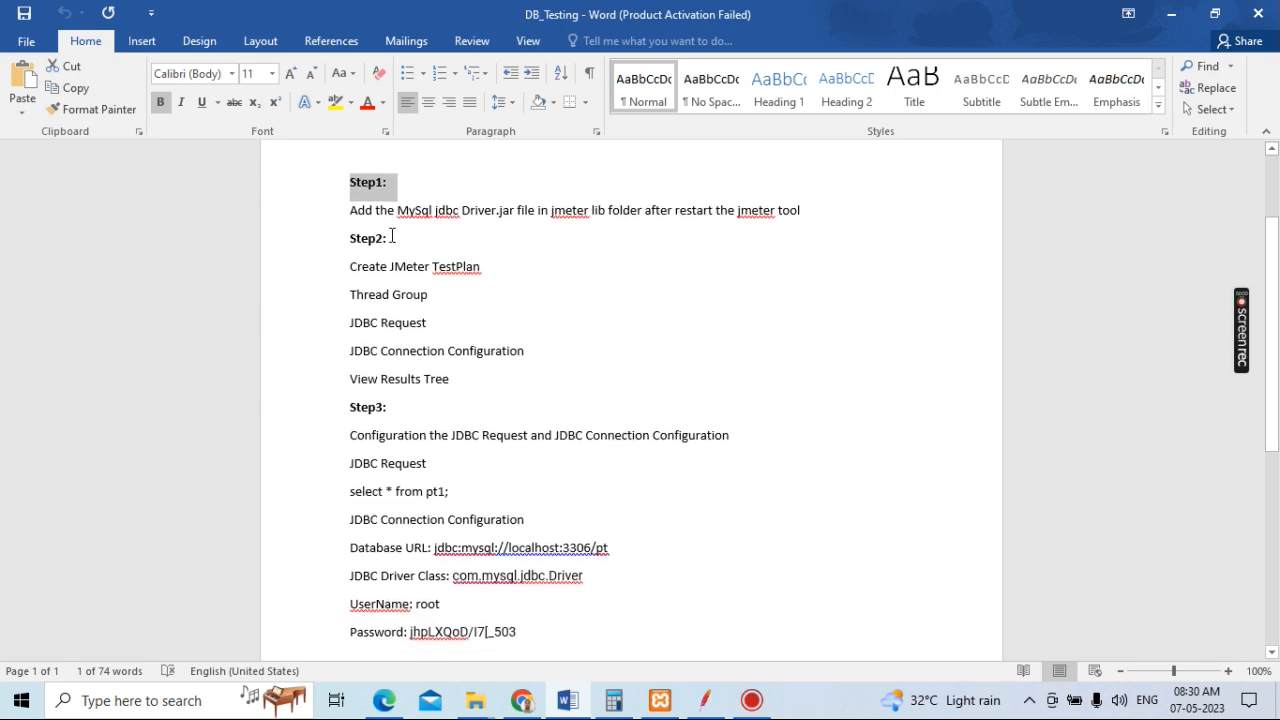
{"action": "left_click_drag", "start_coordinate": [392, 237], "coordinate": [343, 237]}
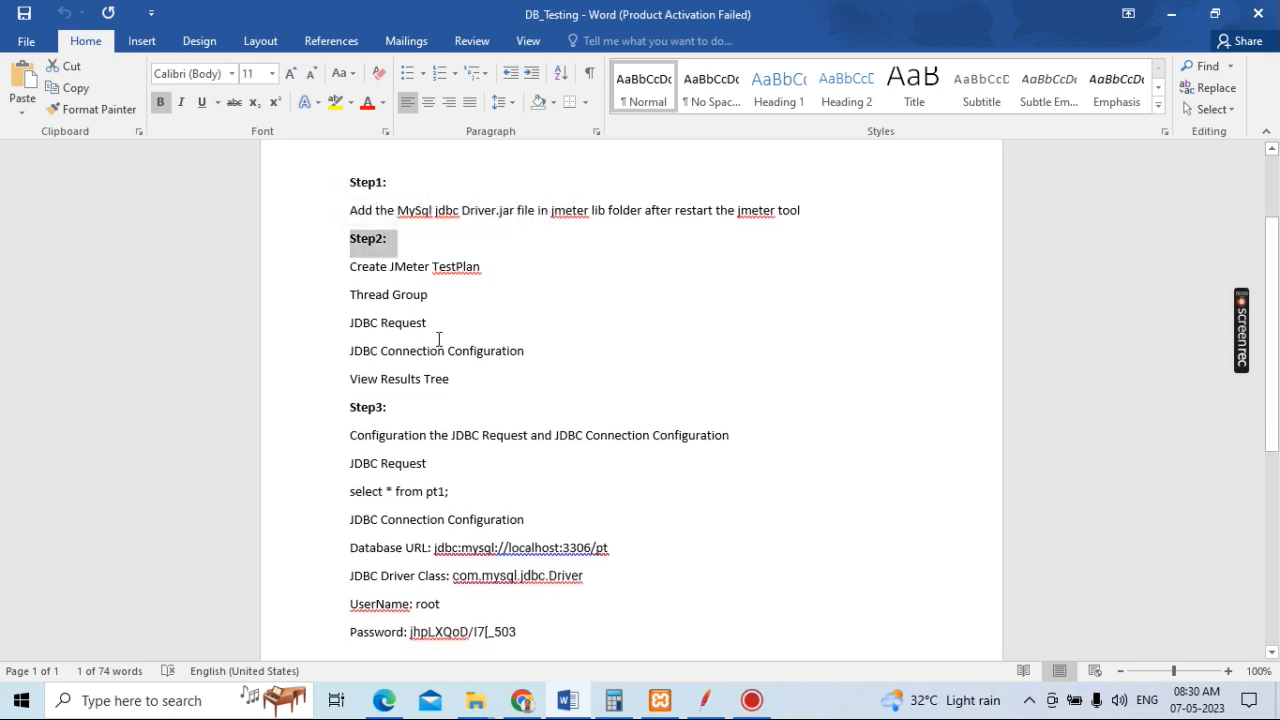
{"action": "scroll", "coordinate": [478, 366], "scroll_direction": "down", "scroll_amount": 2}
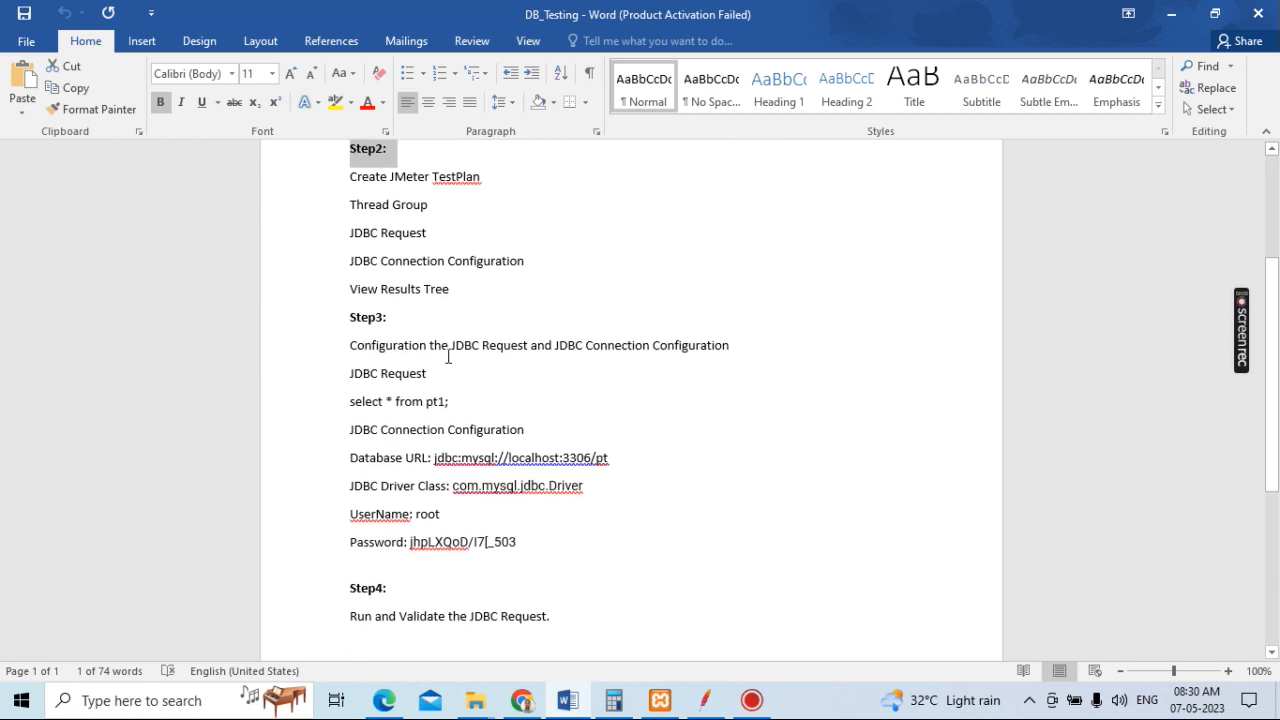
{"action": "left_click_drag", "start_coordinate": [395, 318], "coordinate": [345, 318]}
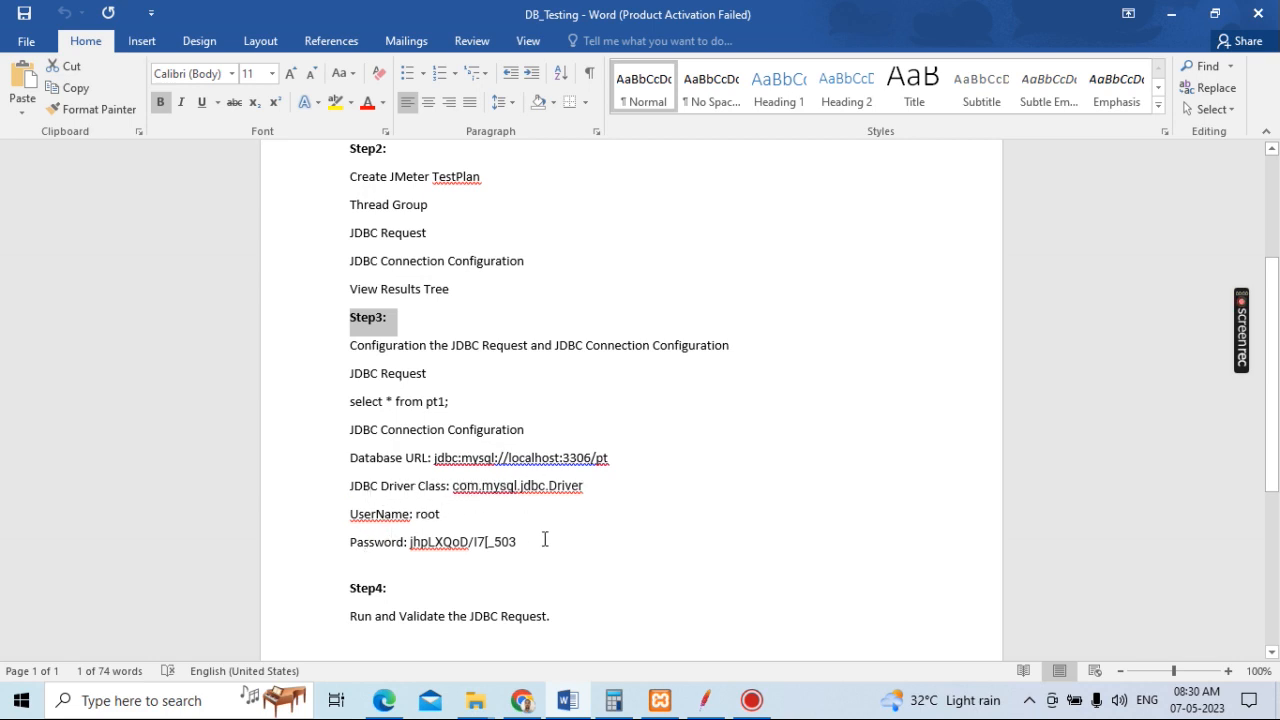
{"action": "scroll", "coordinate": [544, 540], "scroll_direction": "down", "scroll_amount": 1}
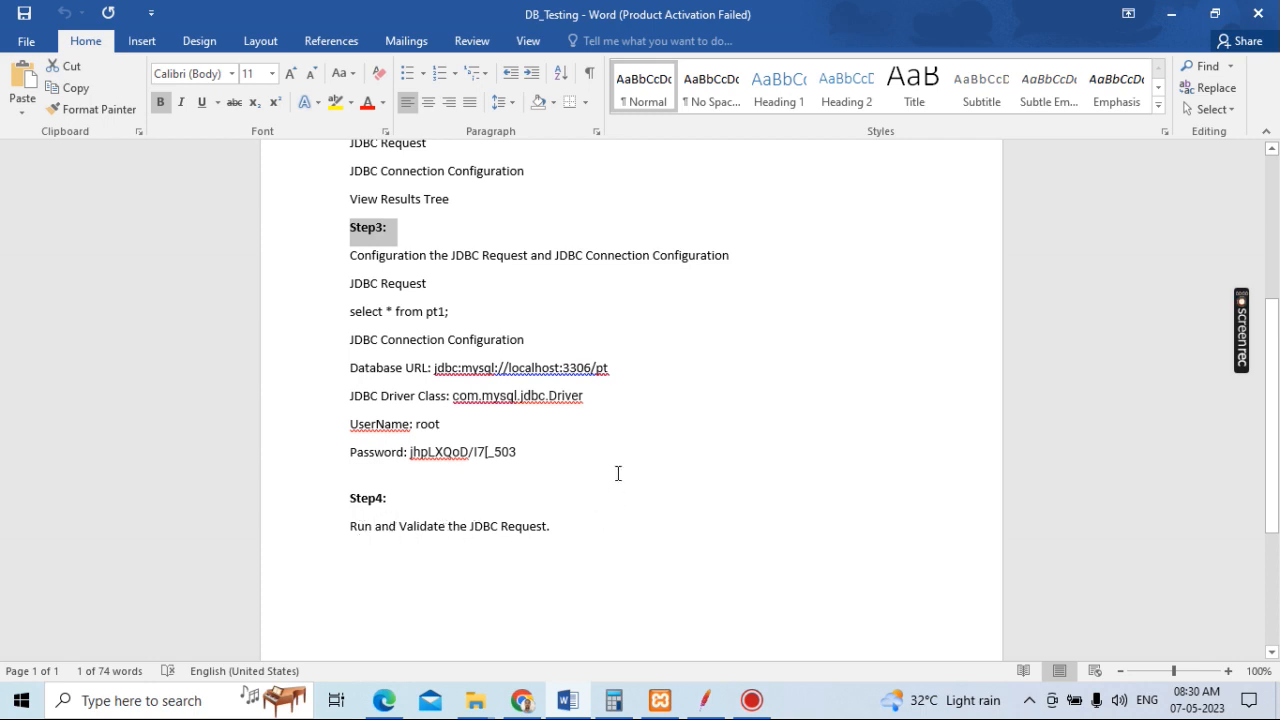
{"action": "scroll", "coordinate": [617, 468], "scroll_direction": "down", "scroll_amount": 1}
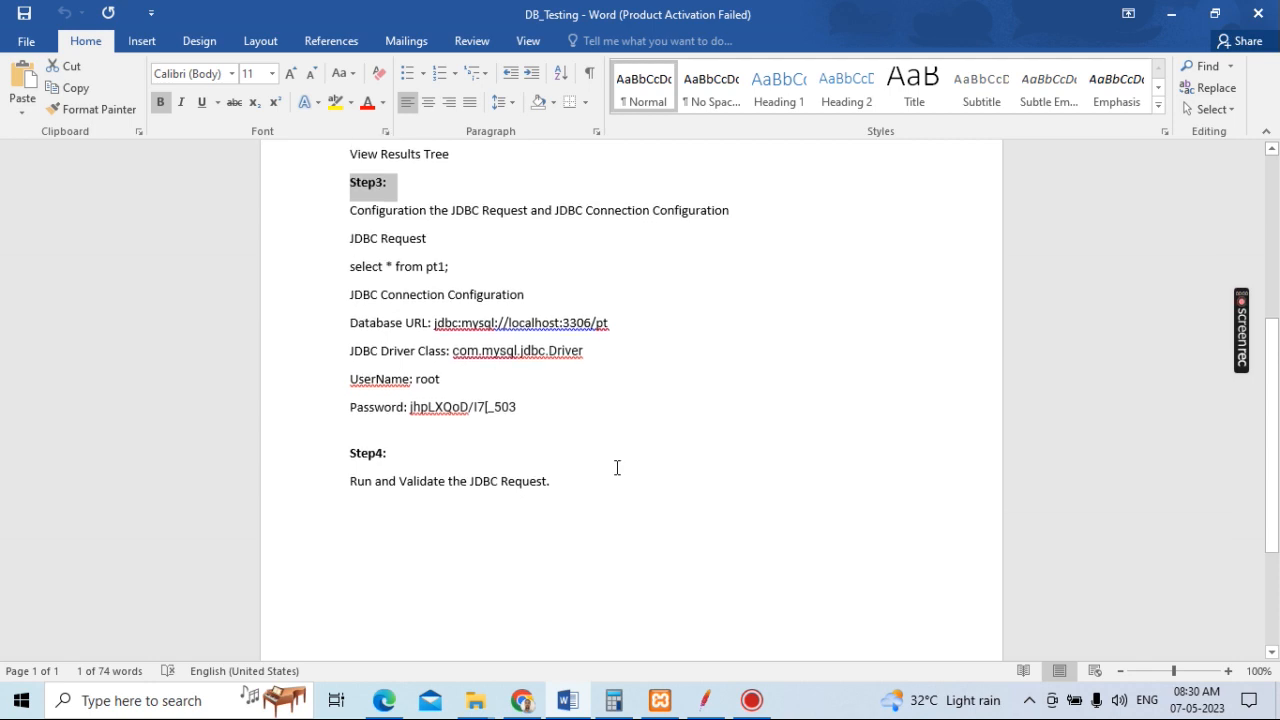
Switch to JMeter and review the settings of the Test Plan, Thread Group and JDBC Request elements.
{"action": "left_click", "coordinate": [714, 708]}
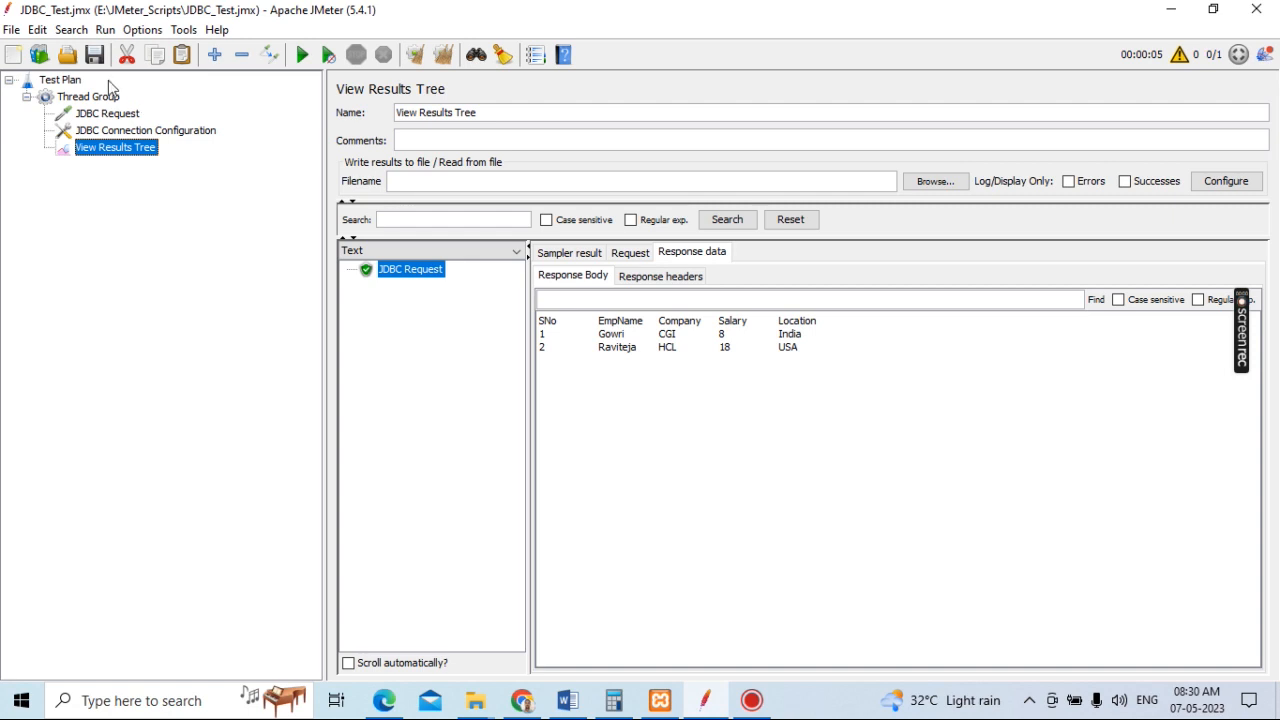
{"action": "left_click", "coordinate": [70, 82]}
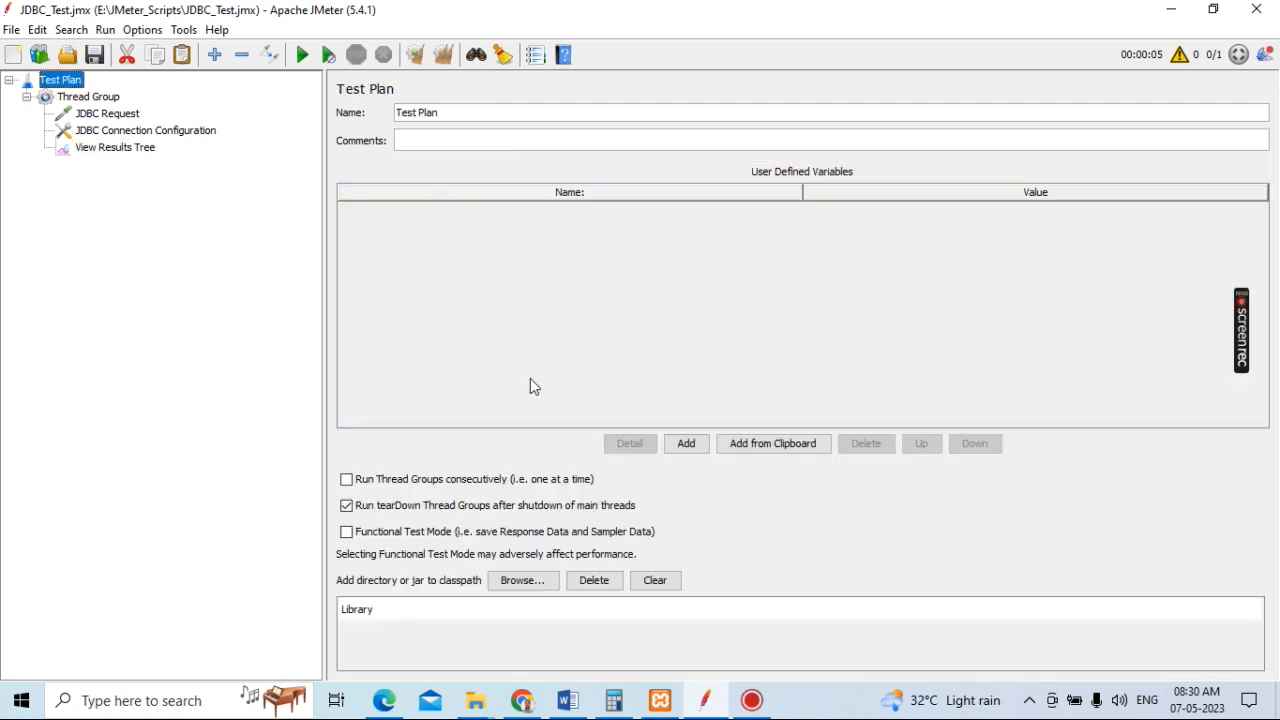
{"action": "left_click", "coordinate": [100, 99]}
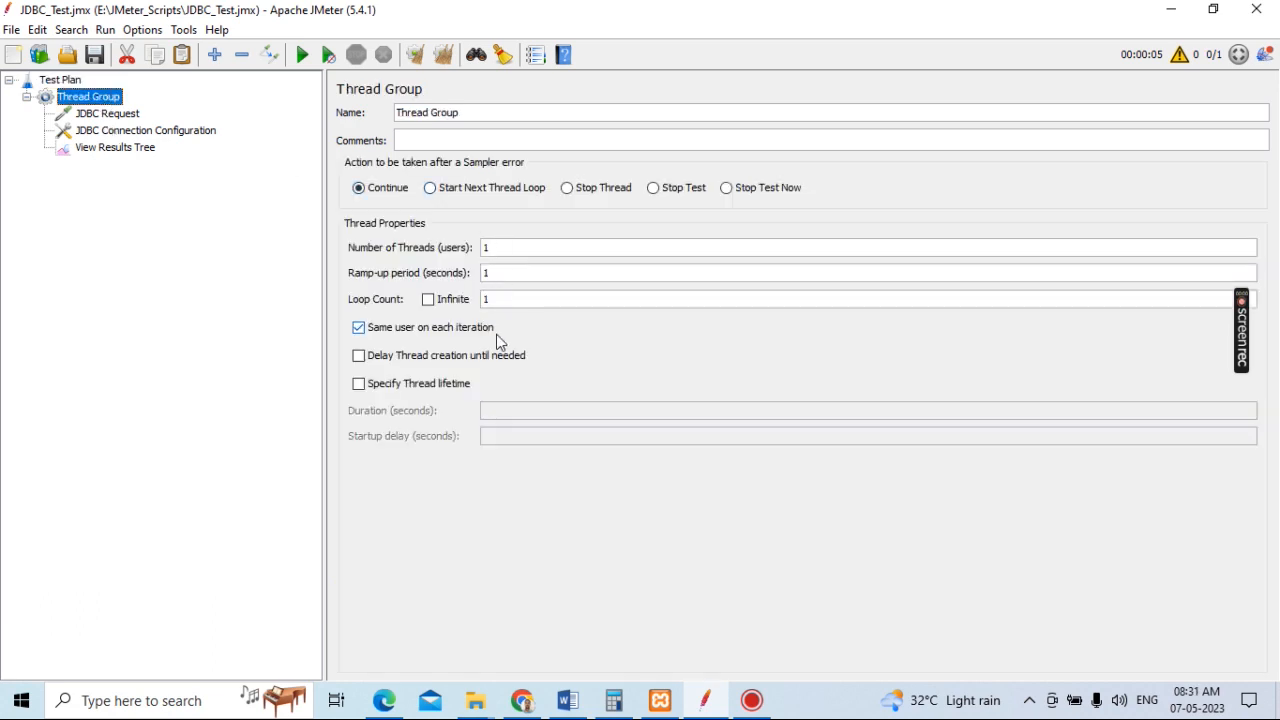
{"action": "left_click", "coordinate": [108, 116]}
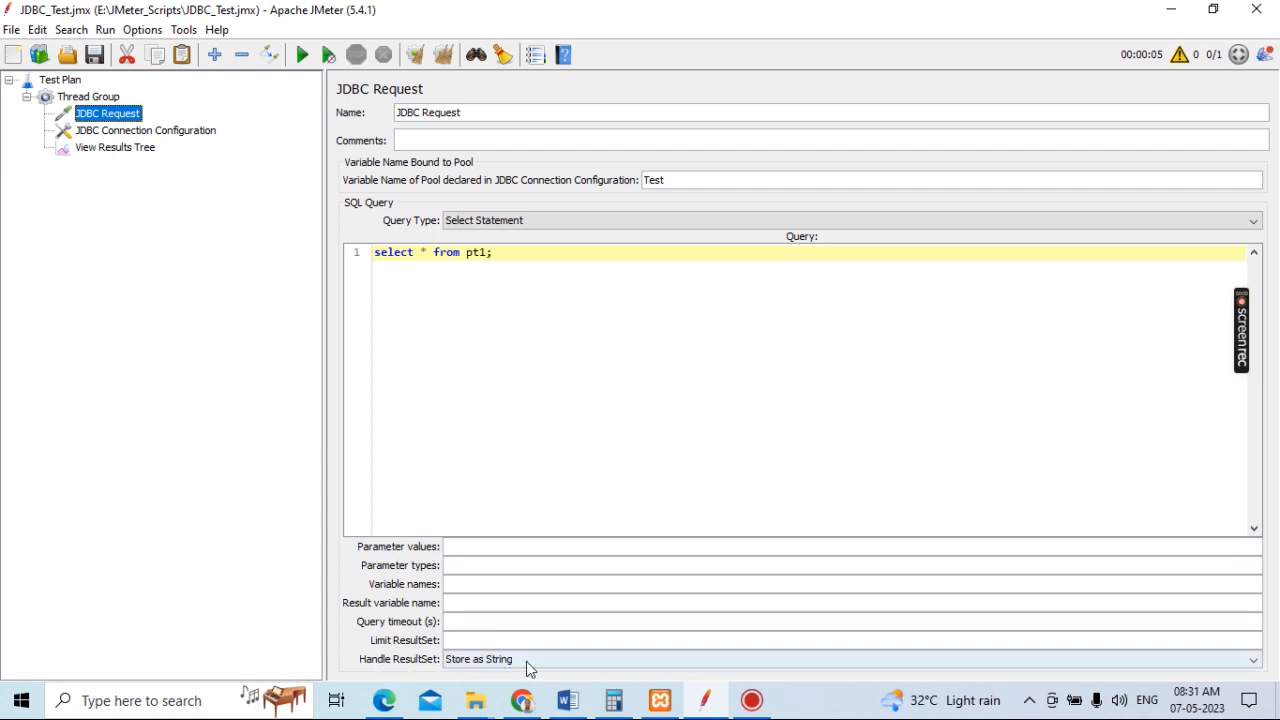
Compare the pool variable name in JDBC Connection Configuration and JDBC Request, and review the database connection settings.
{"action": "left_click", "coordinate": [160, 136]}
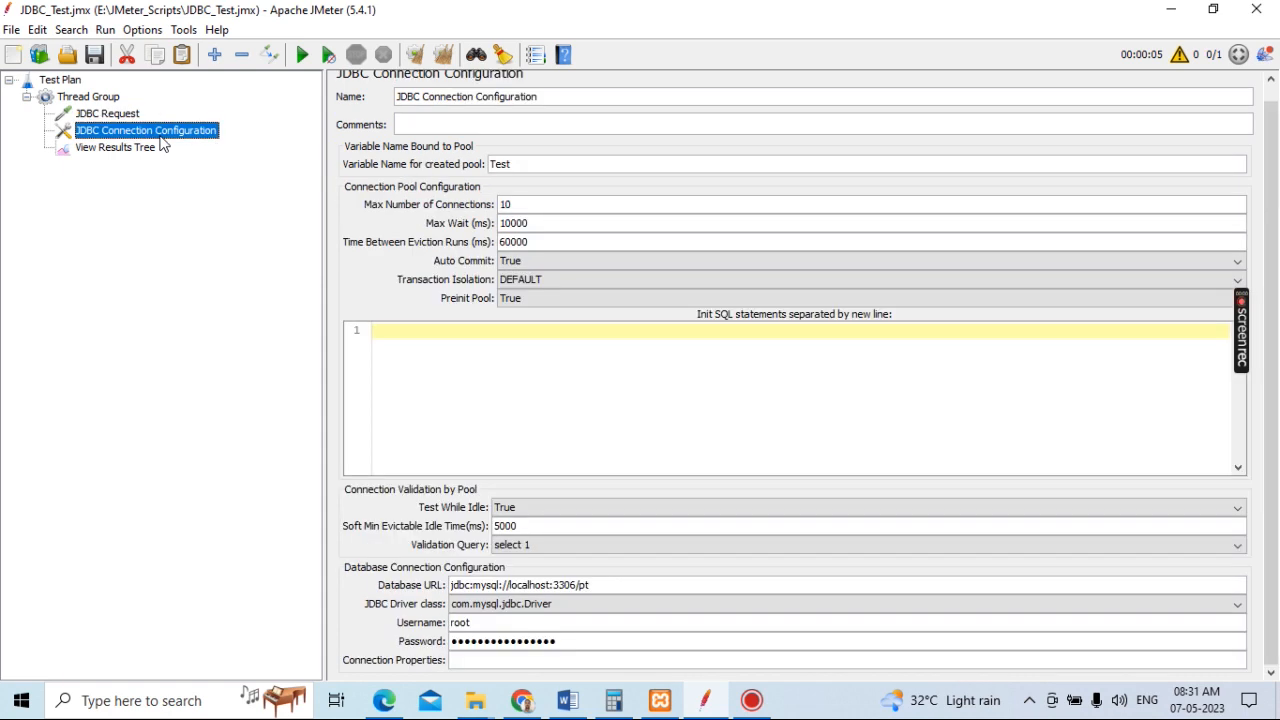
{"action": "scroll", "coordinate": [634, 157], "scroll_direction": "up", "scroll_amount": 1}
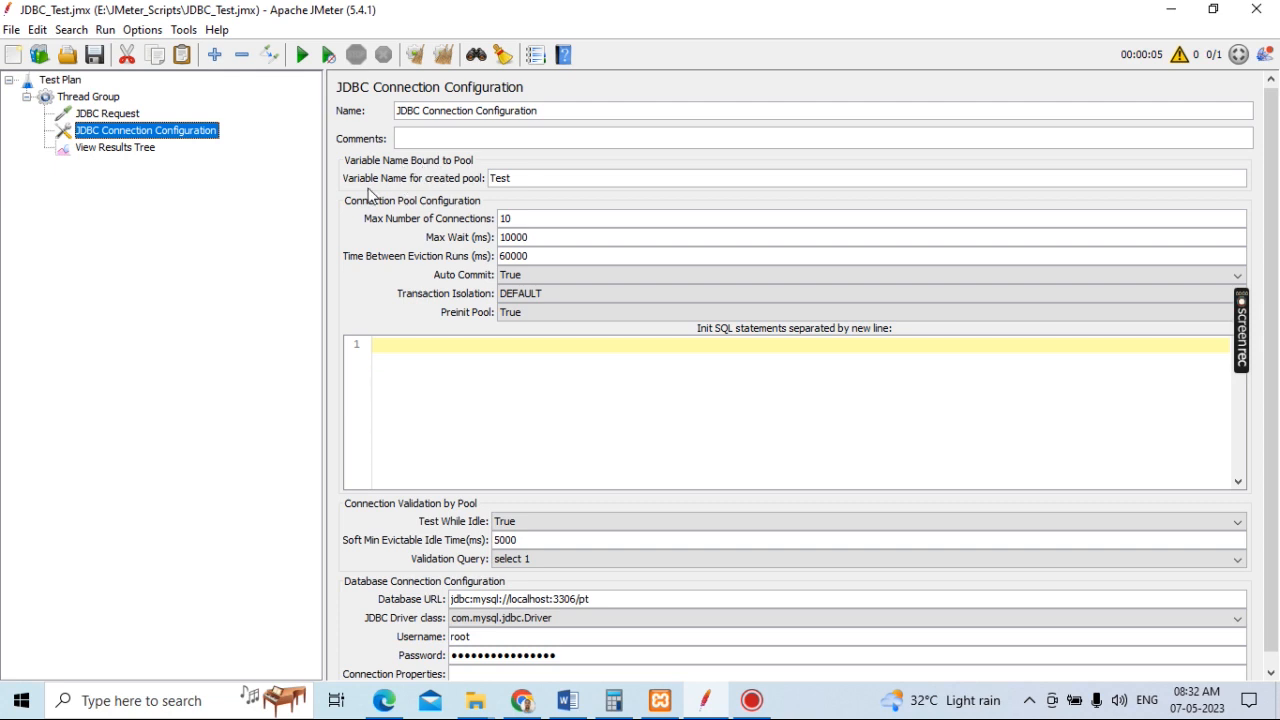
{"action": "mouse_move", "coordinate": [406, 190]}
{"action": "left_click", "coordinate": [115, 112]}
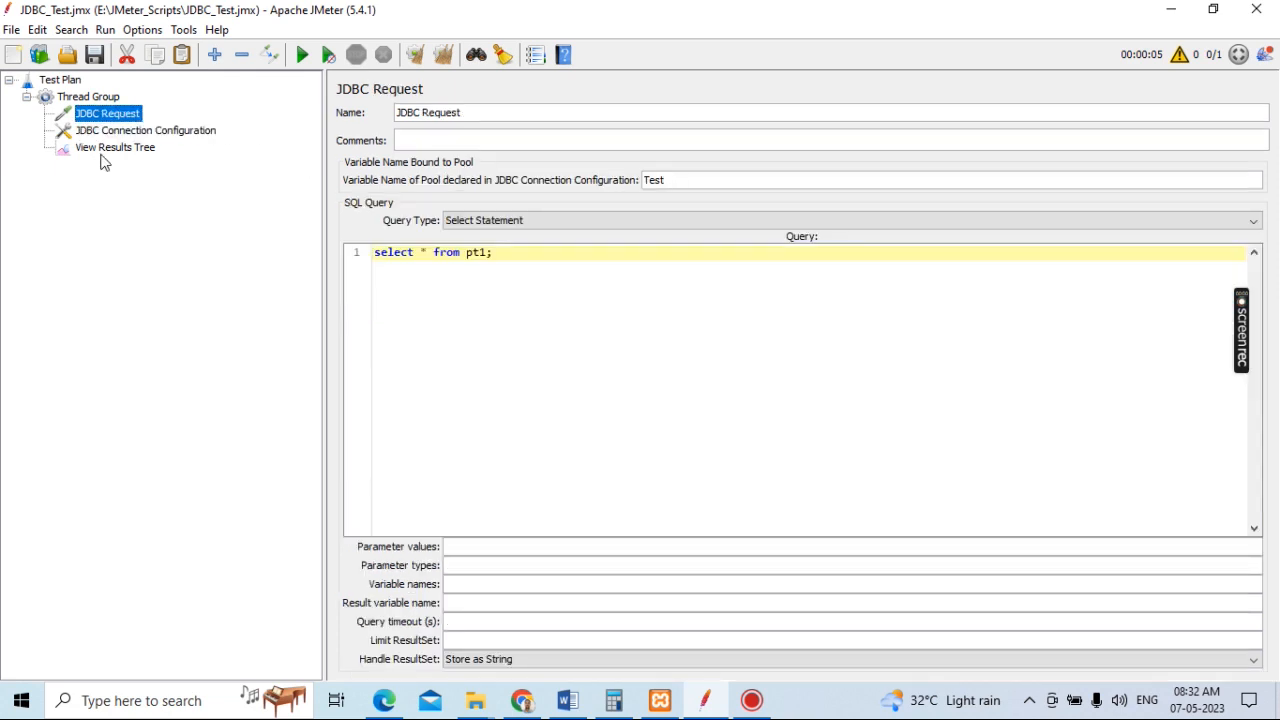
{"action": "left_click", "coordinate": [135, 132]}
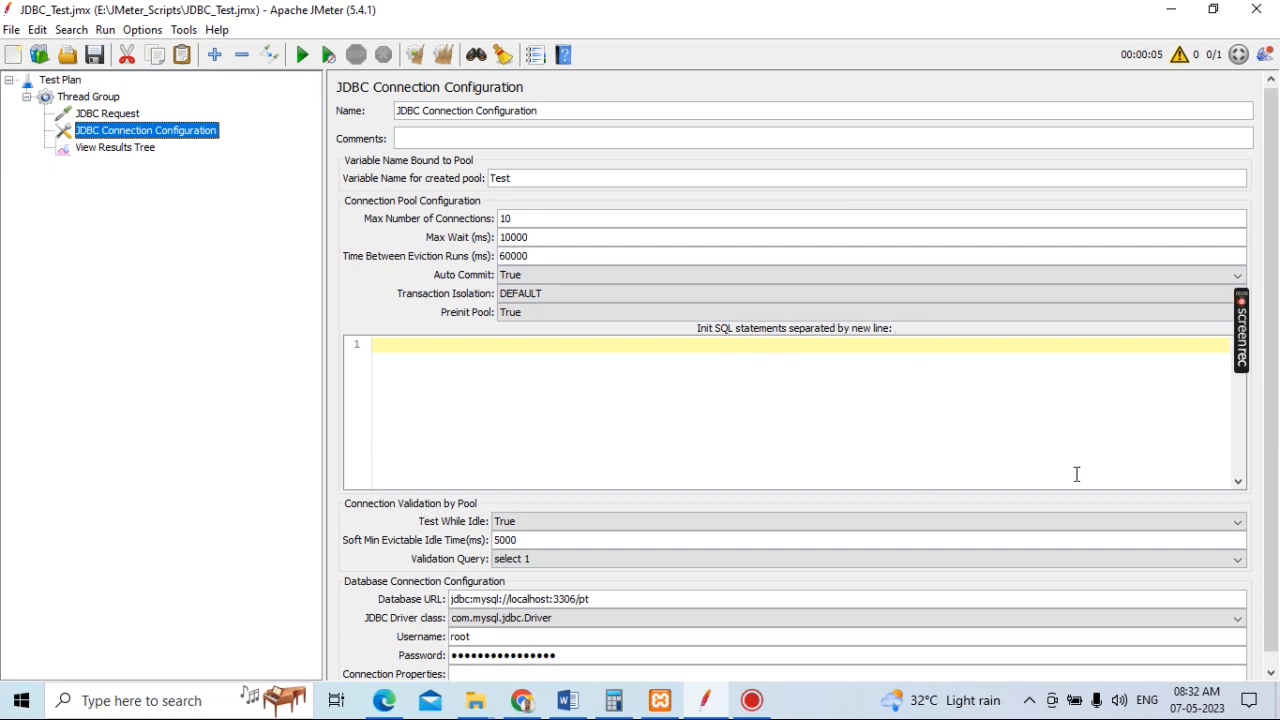
{"action": "scroll", "coordinate": [1270, 347], "scroll_direction": "down", "scroll_amount": 1}
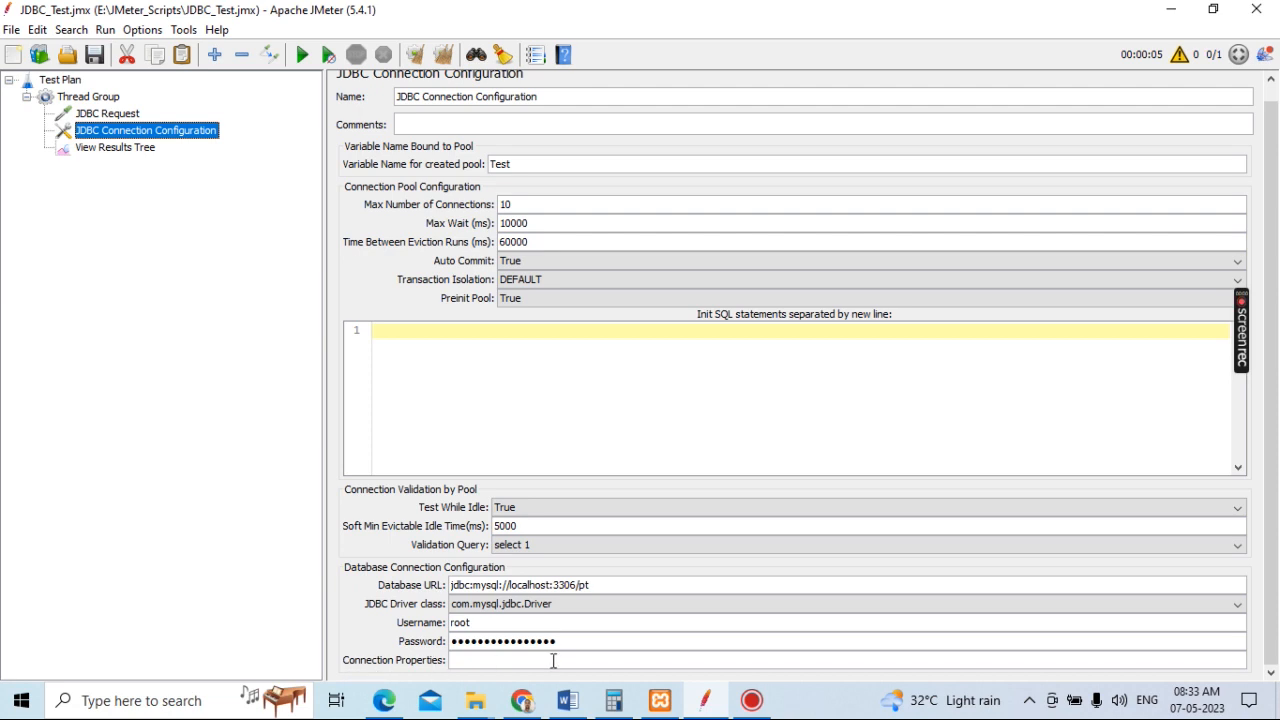
Examine the JDBC Request's request body, response body and response headers in View Results Tree.
{"action": "left_click", "coordinate": [124, 150]}
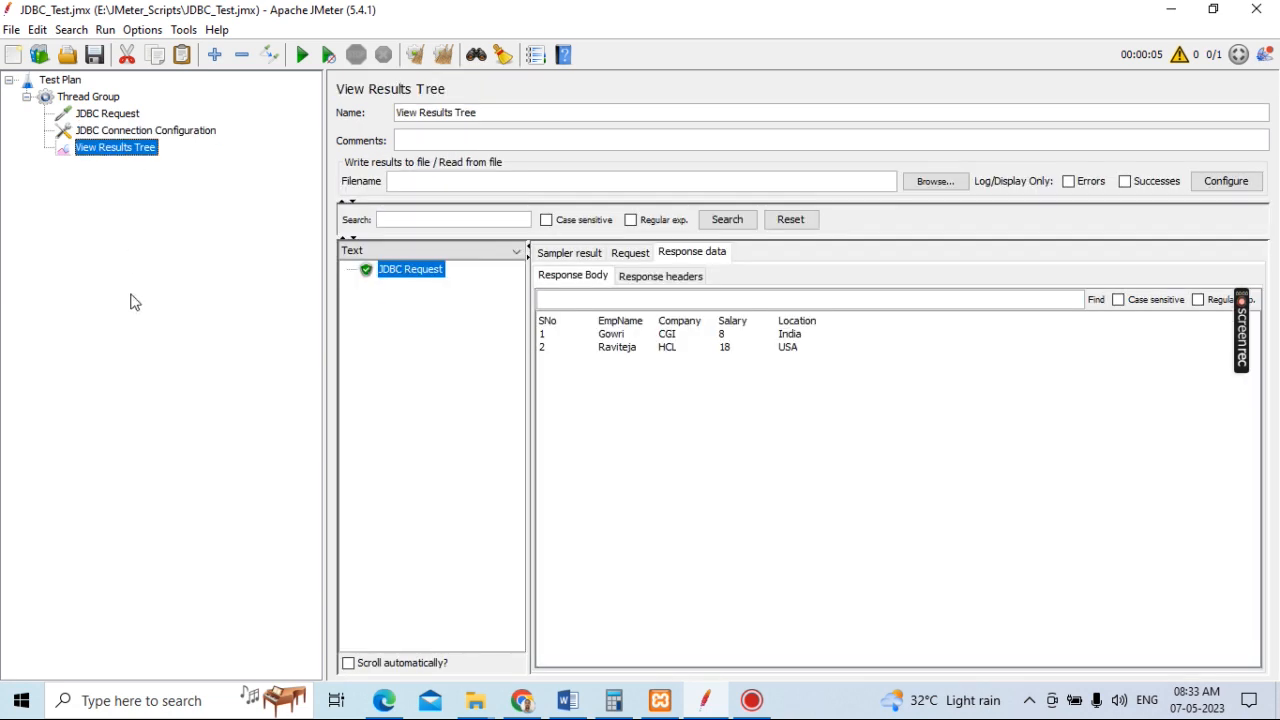
{"action": "left_click", "coordinate": [572, 254]}
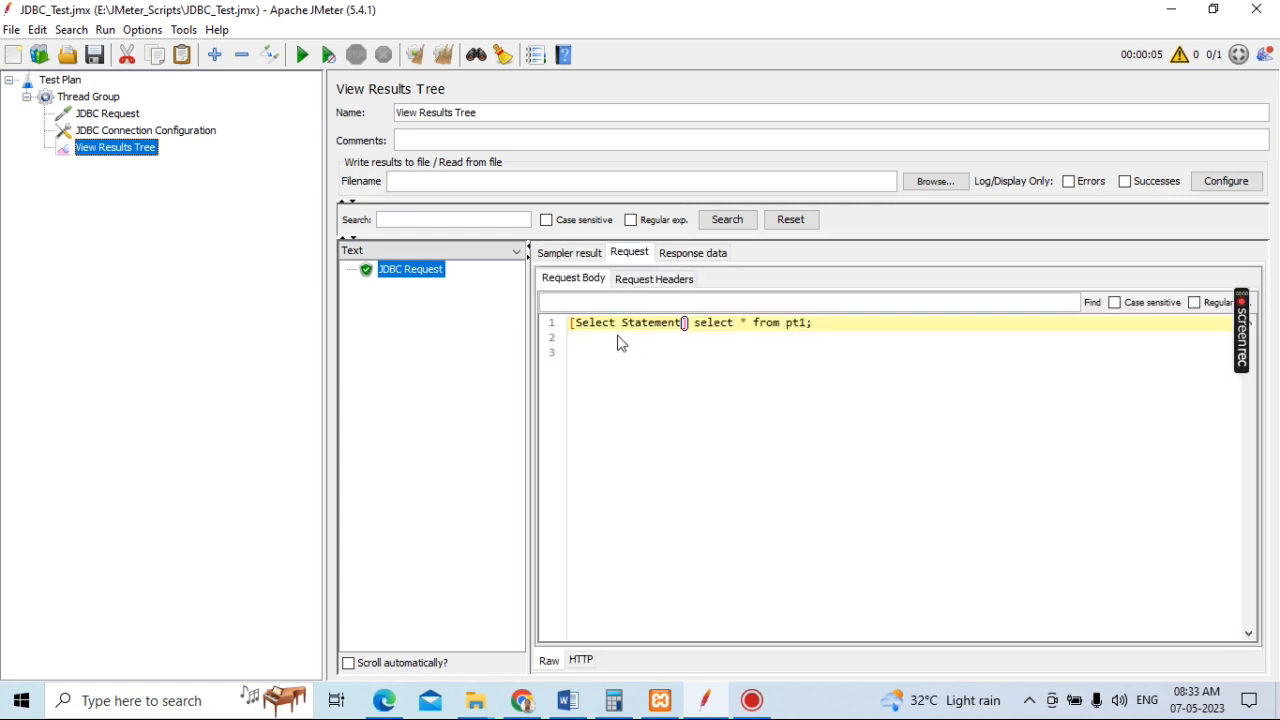
{"action": "left_click", "coordinate": [681, 256]}
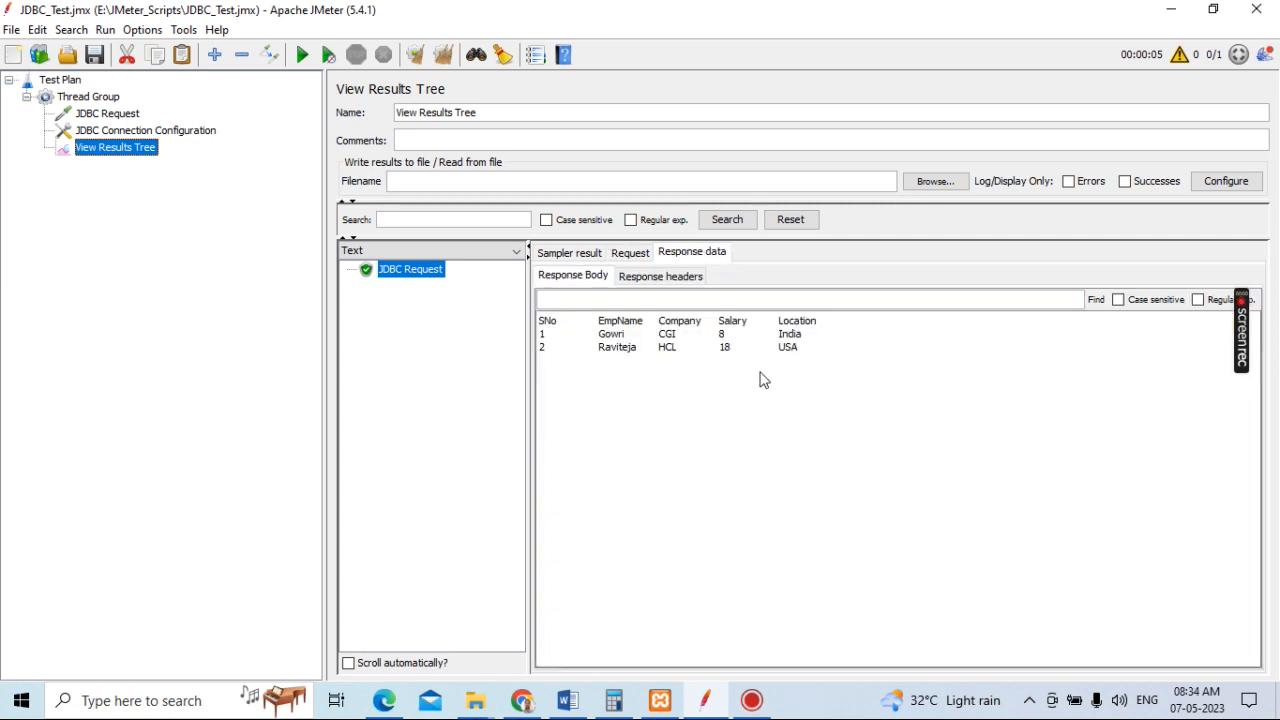
{"action": "left_click", "coordinate": [682, 276]}
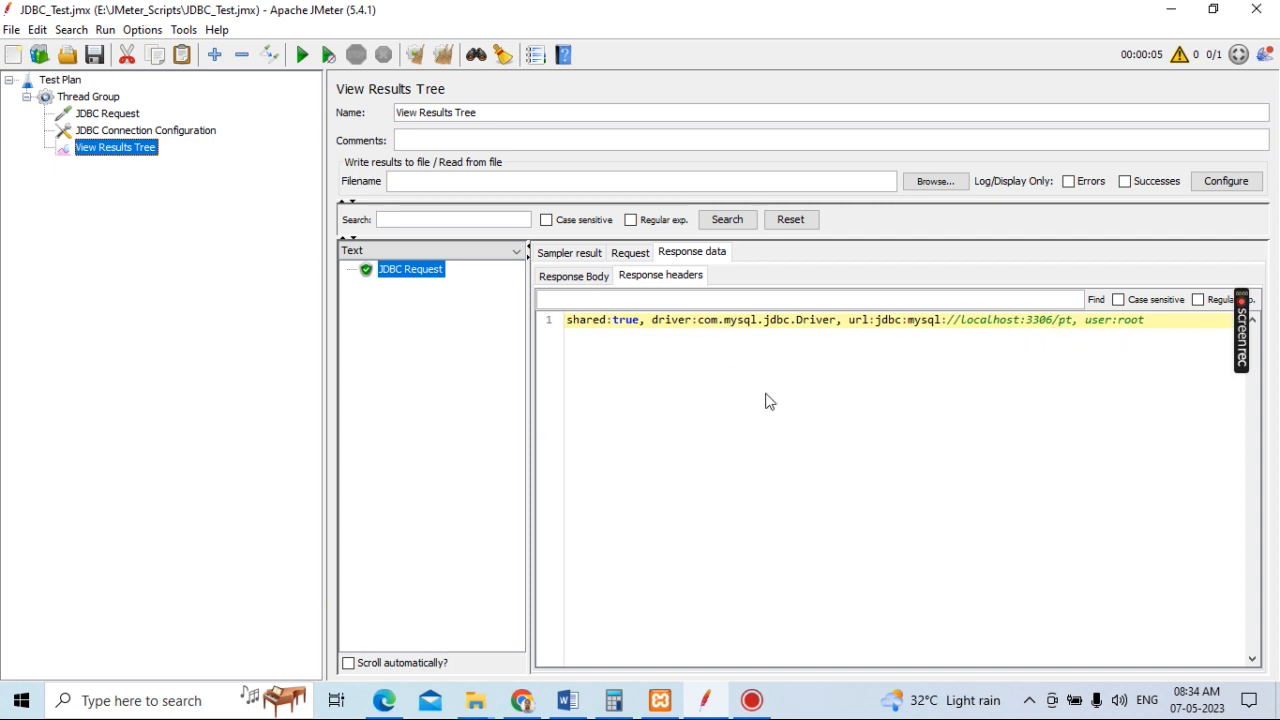
{"action": "left_click", "coordinate": [591, 280]}
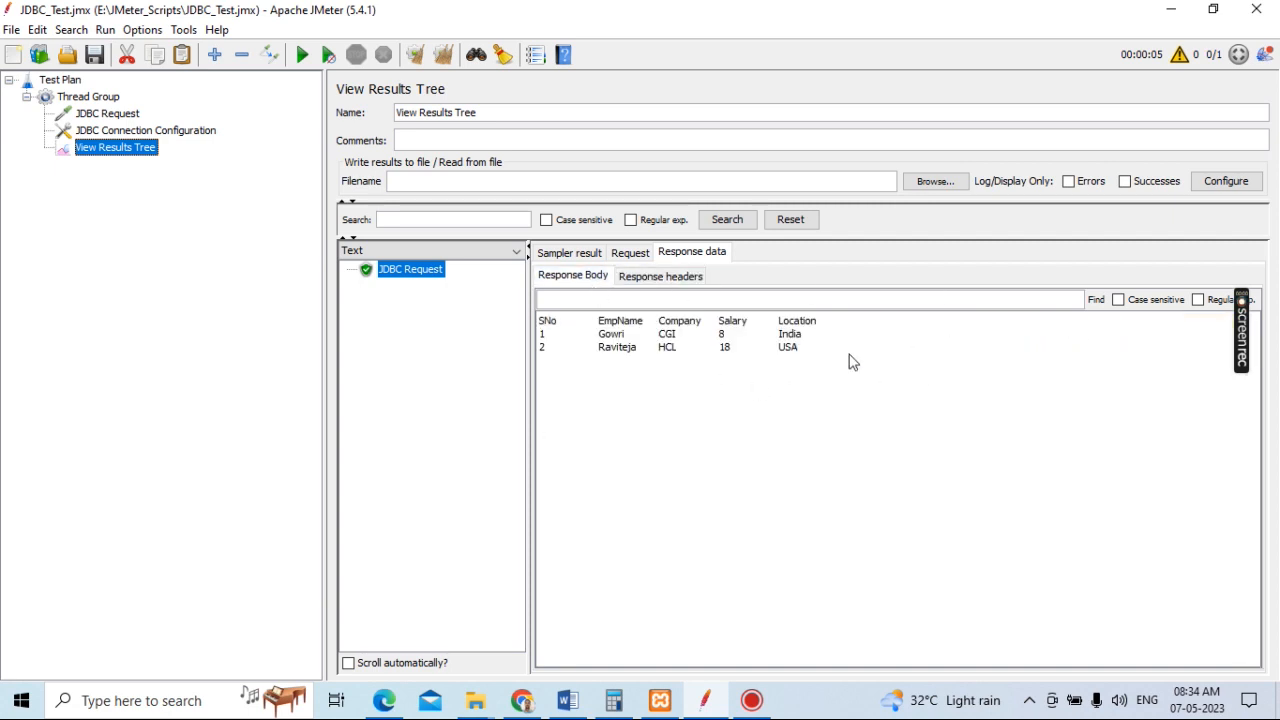
{"action": "left_click", "coordinate": [698, 279]}
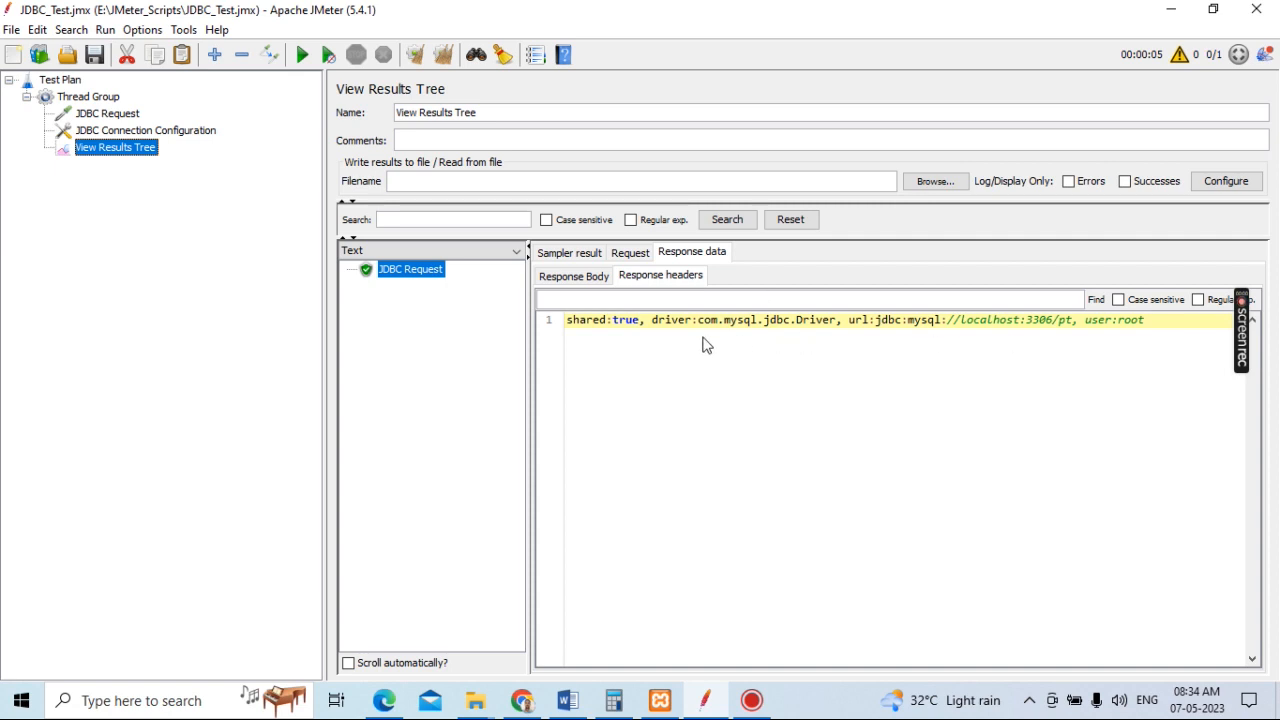
{"action": "left_click", "coordinate": [595, 278]}
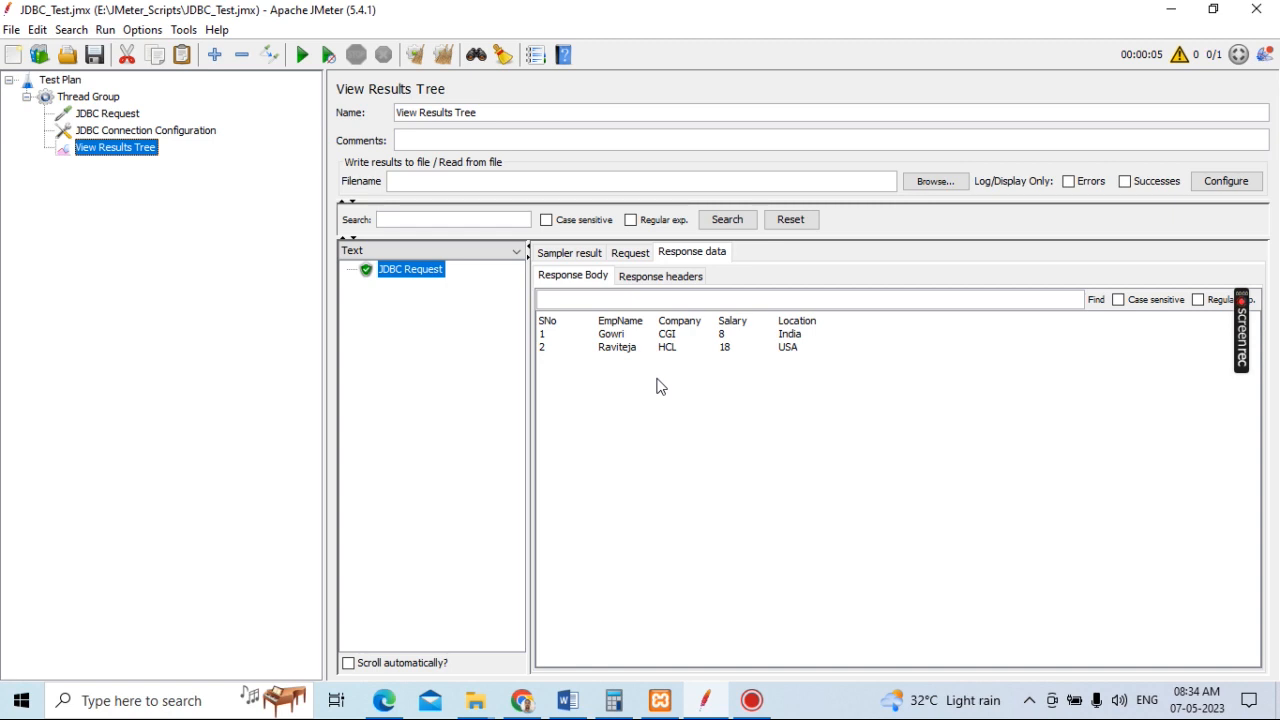
Switch back to the DB_Testing Word document and select its title, "How to Configure Apache JMeter Database Performance Testing?".
{"action": "left_click", "coordinate": [567, 700]}
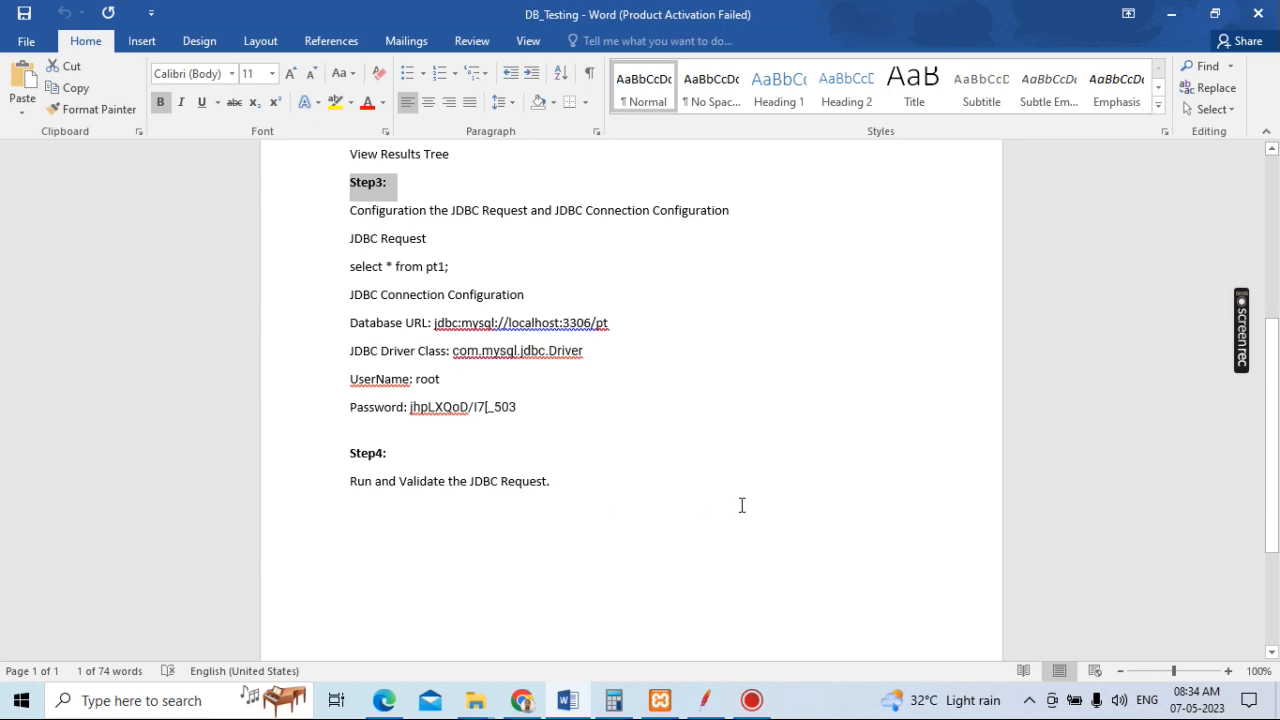
{"action": "scroll", "coordinate": [742, 505], "scroll_direction": "up", "scroll_amount": 5}
{"action": "left_click_drag", "start_coordinate": [766, 255], "coordinate": [350, 255]}
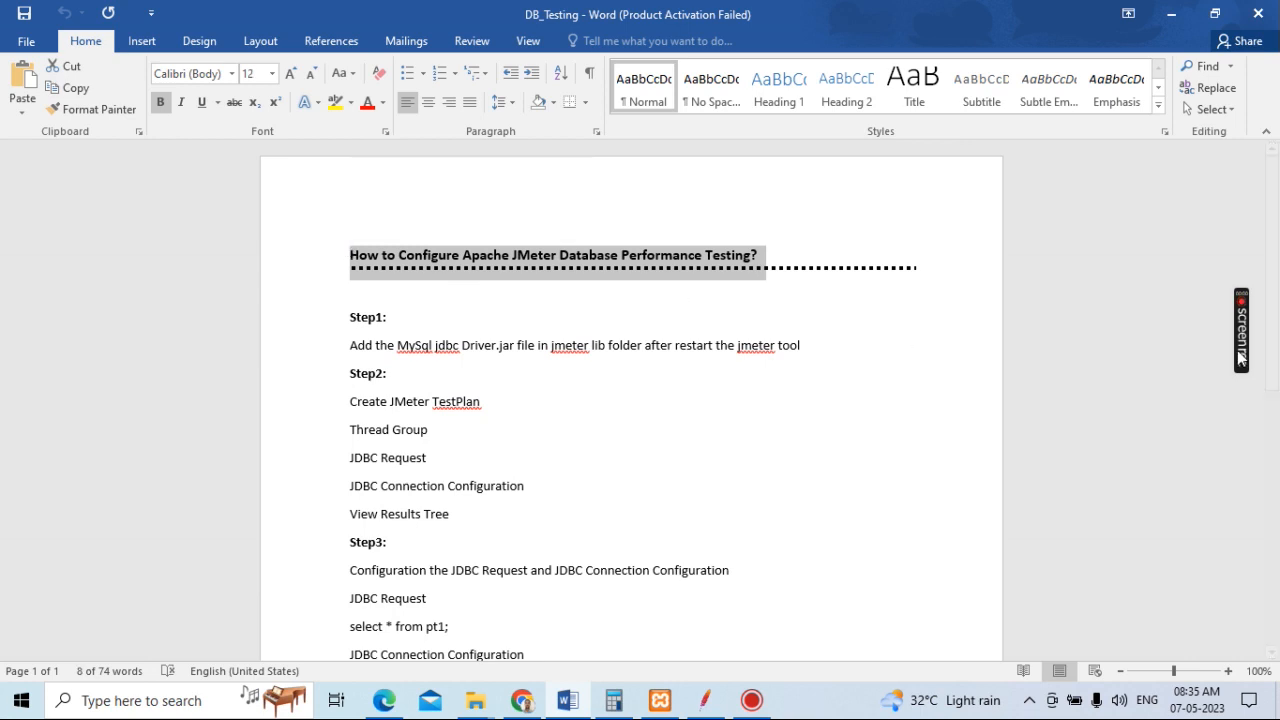
{"action": "mouse_move", "coordinate": [1247, 358]}
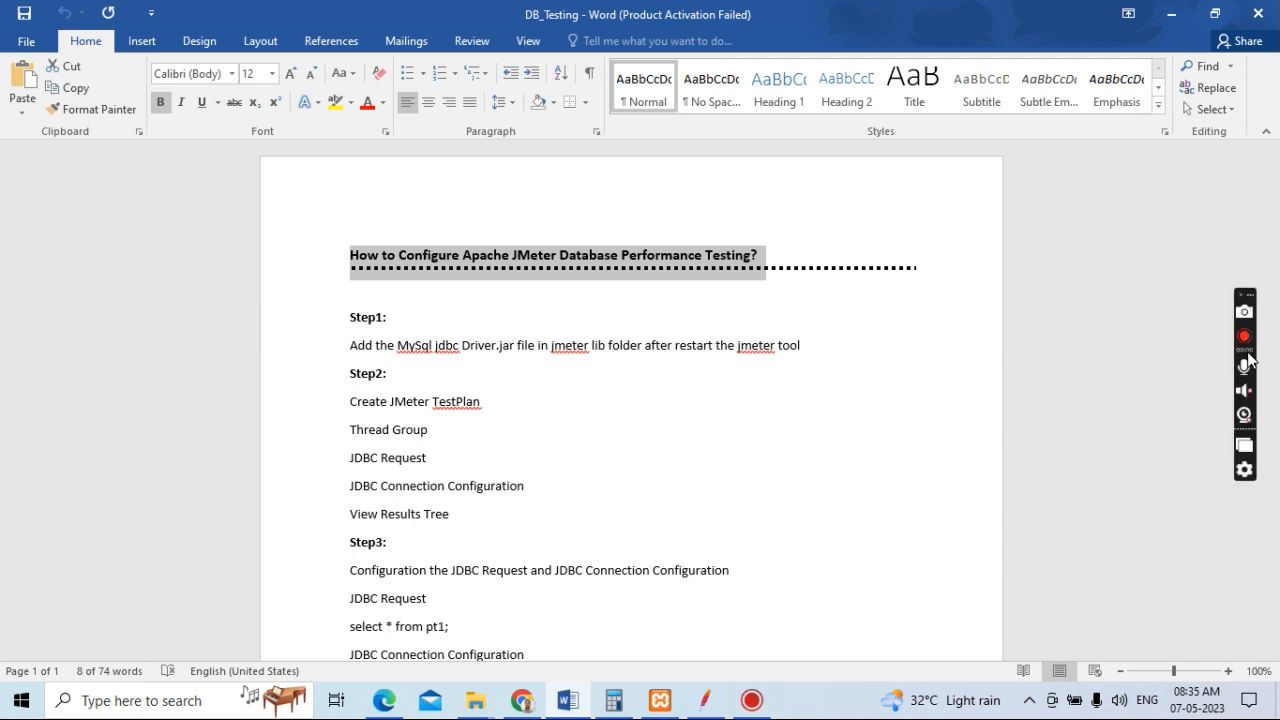